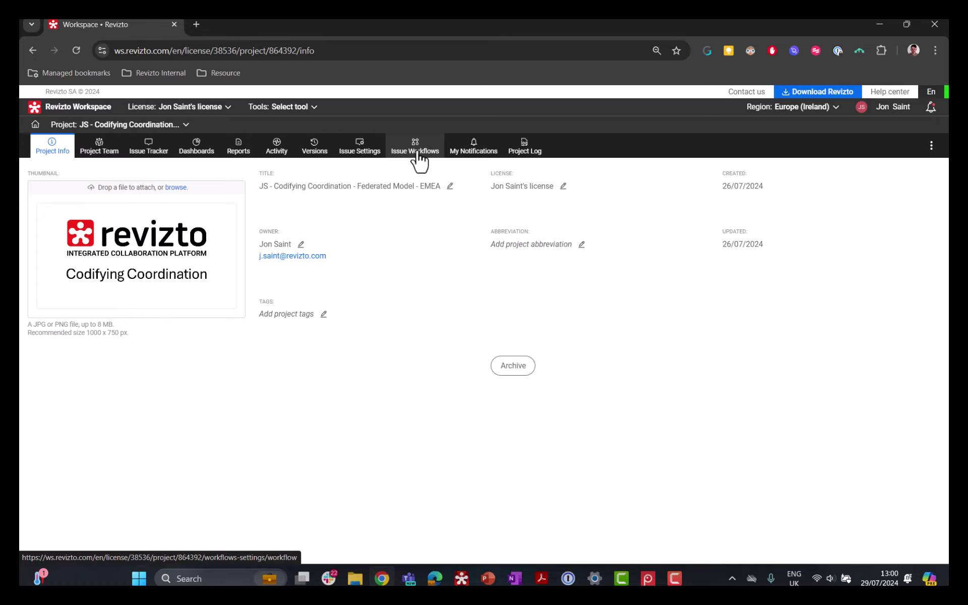
Go to the project's issue workflows and open the Standard workflow to view its statuses and associated issue types.
left_click(430, 152)
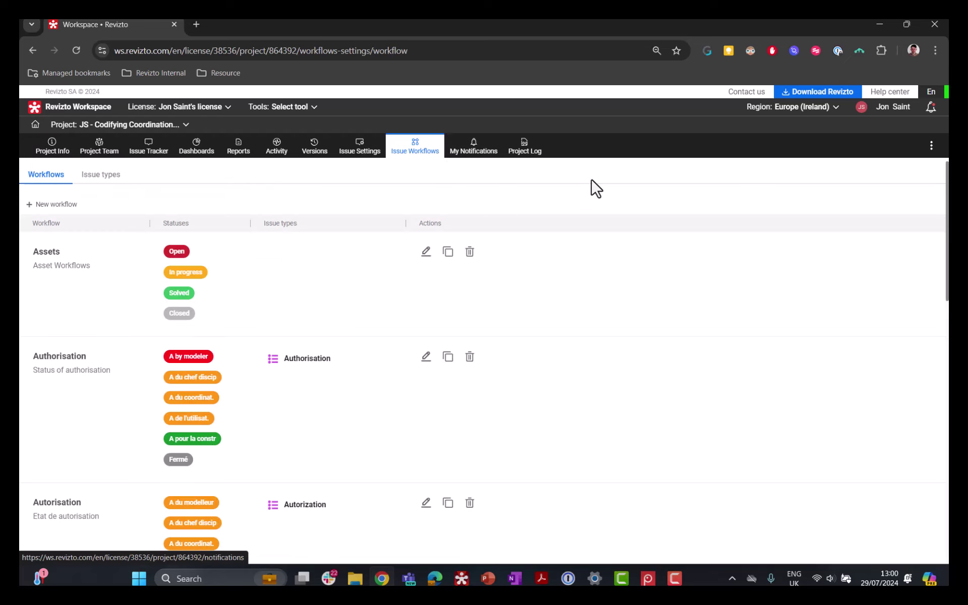
scroll(401, 258, "down", 3)
scroll(408, 260, "down", 10)
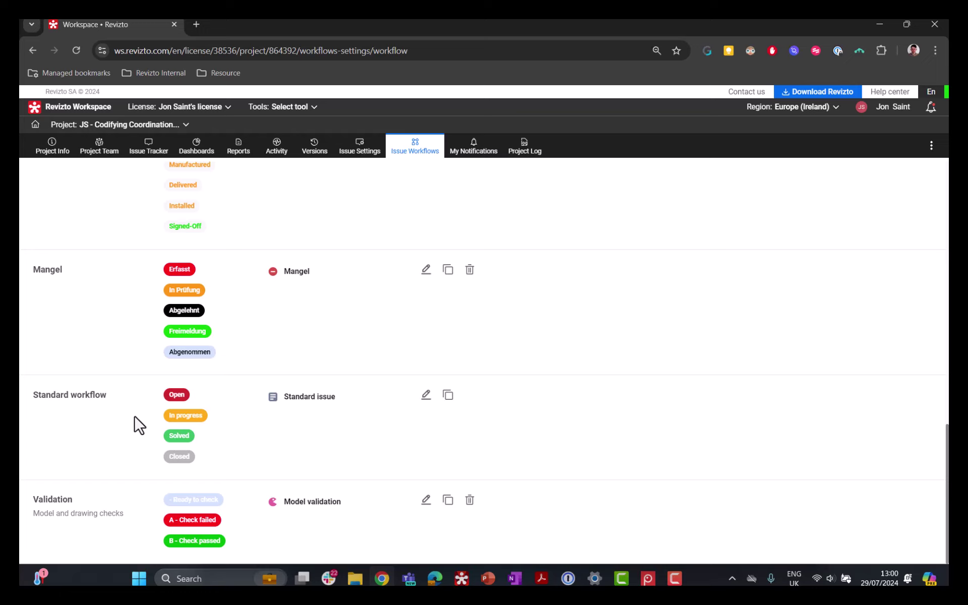
left_click(426, 395)
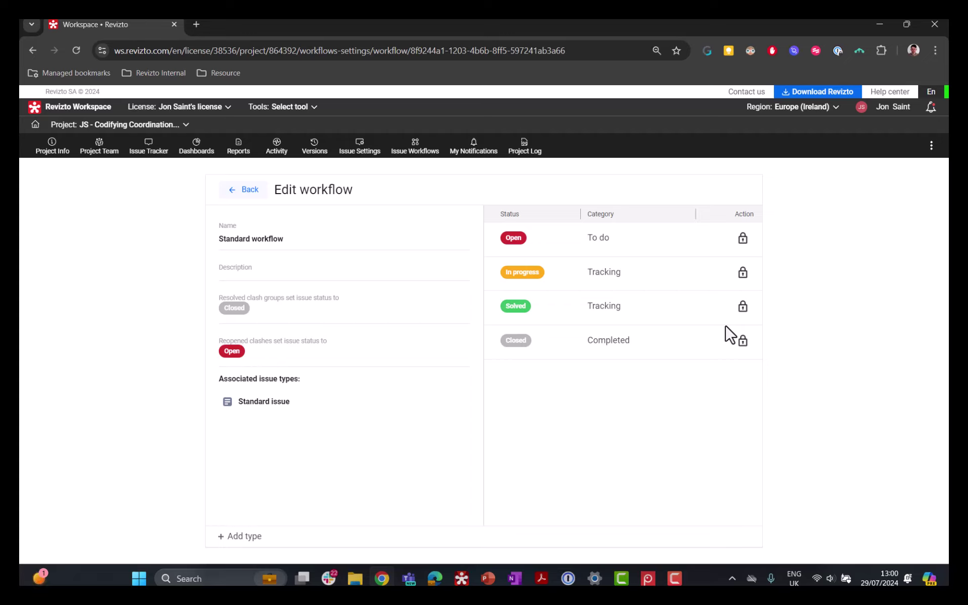
left_click(232, 538)
left_click(371, 286)
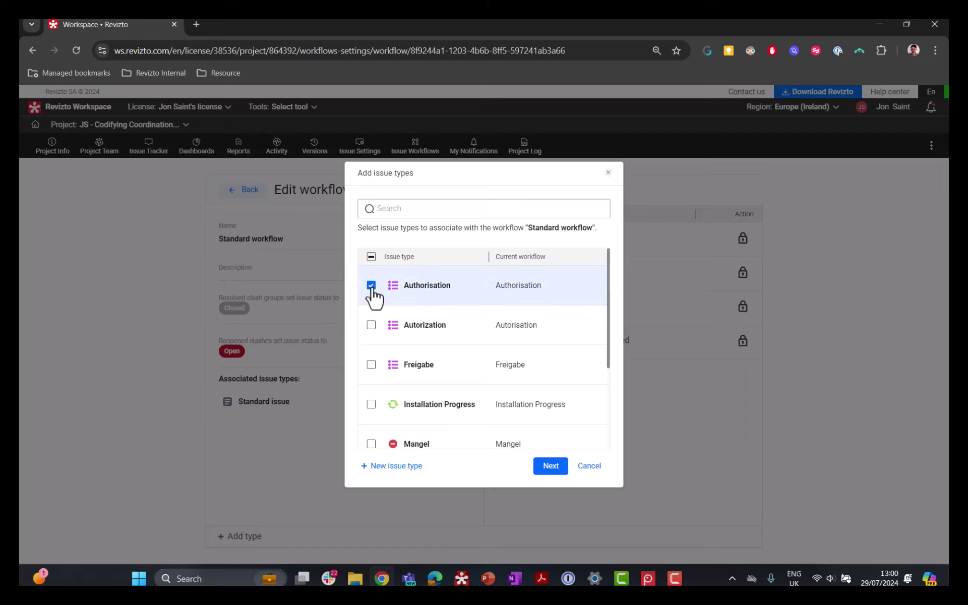
left_click(371, 286)
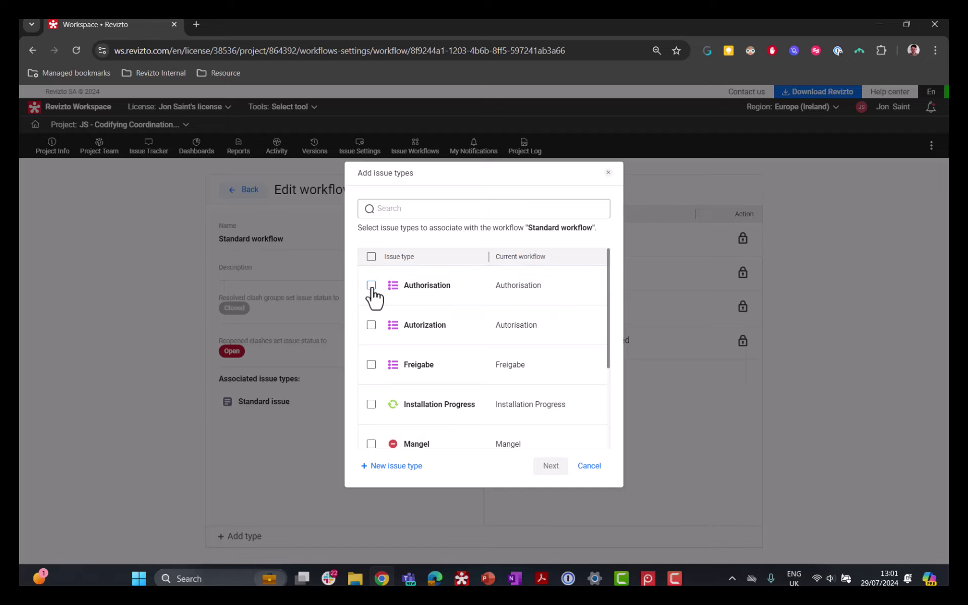
left_click(589, 466)
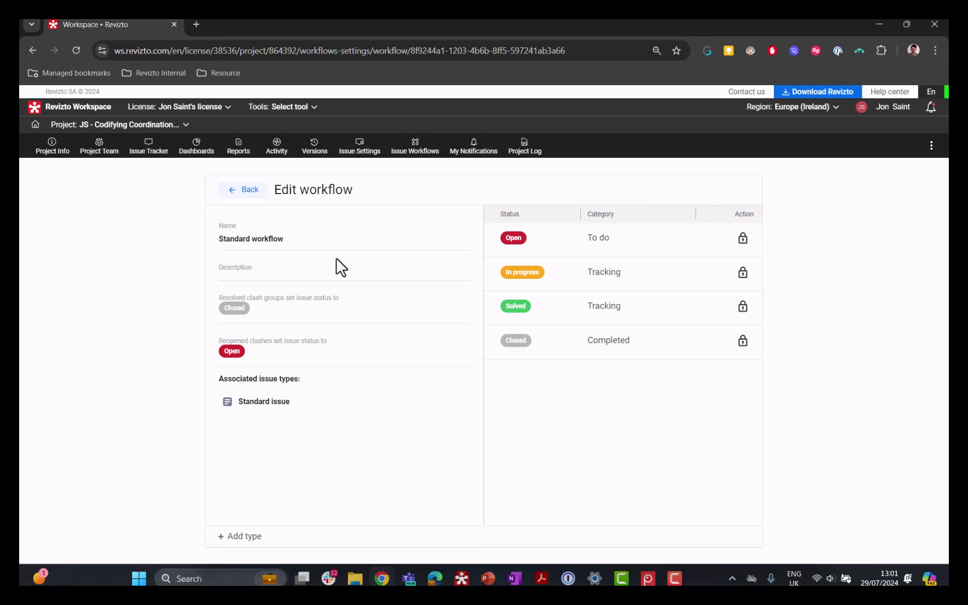
left_click(245, 192)
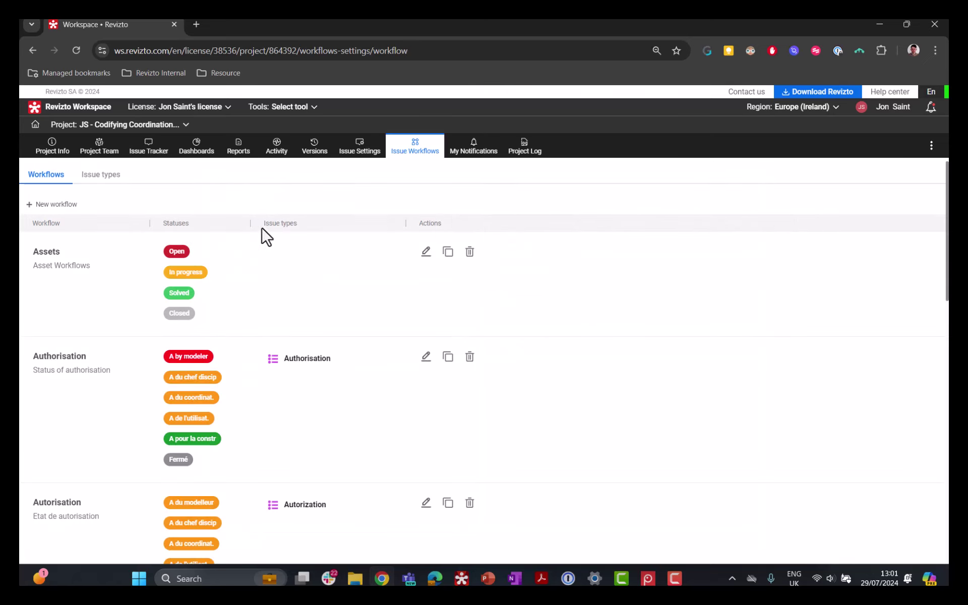
Create a new issue workflow named "Asset Management" with an empty description.
left_click(56, 205)
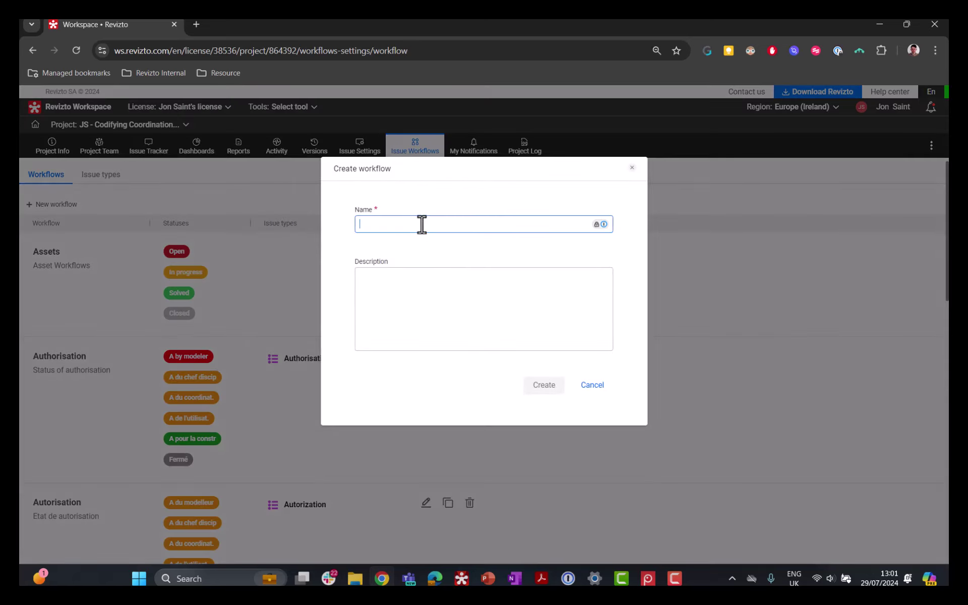
type("Asset Management")
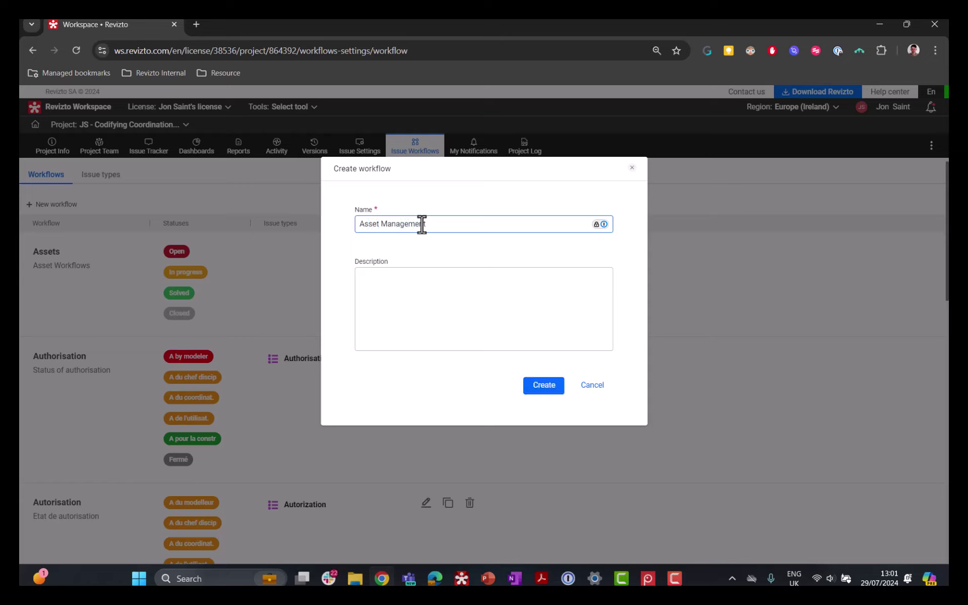
left_click(407, 285)
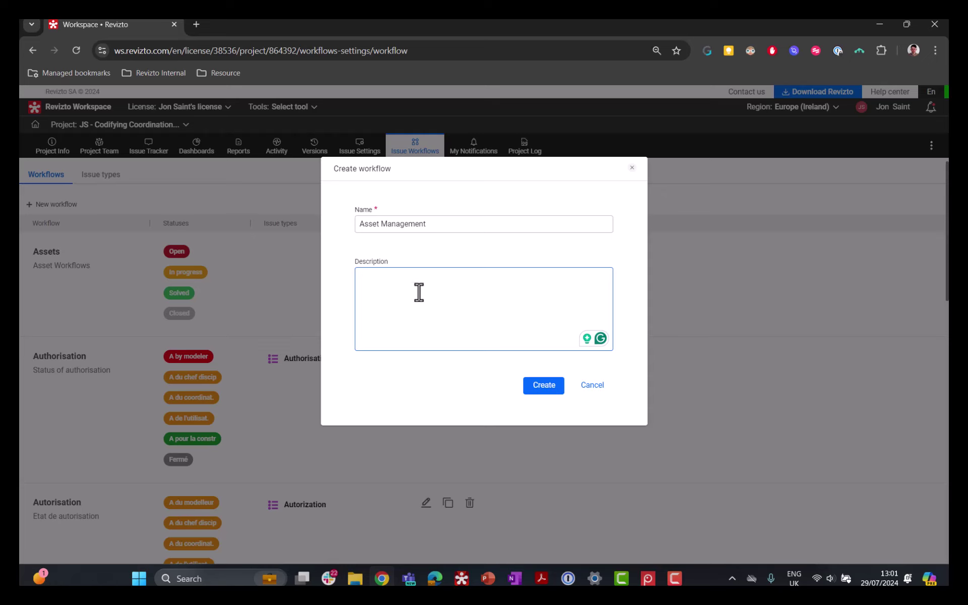
left_click(550, 391)
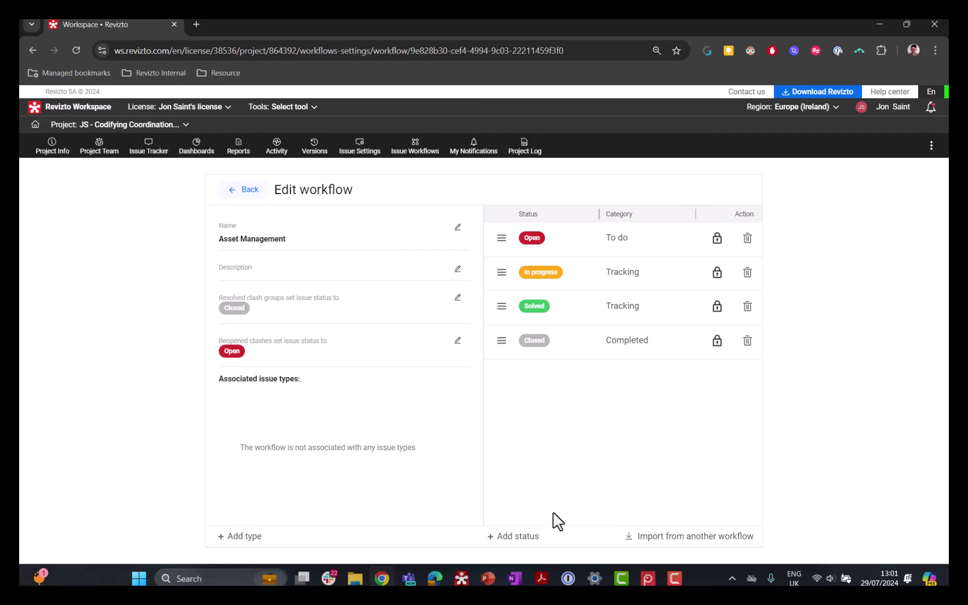
Start a new status named "In-Use" for the Asset Management workflow and set its category to To do.
left_click(529, 539)
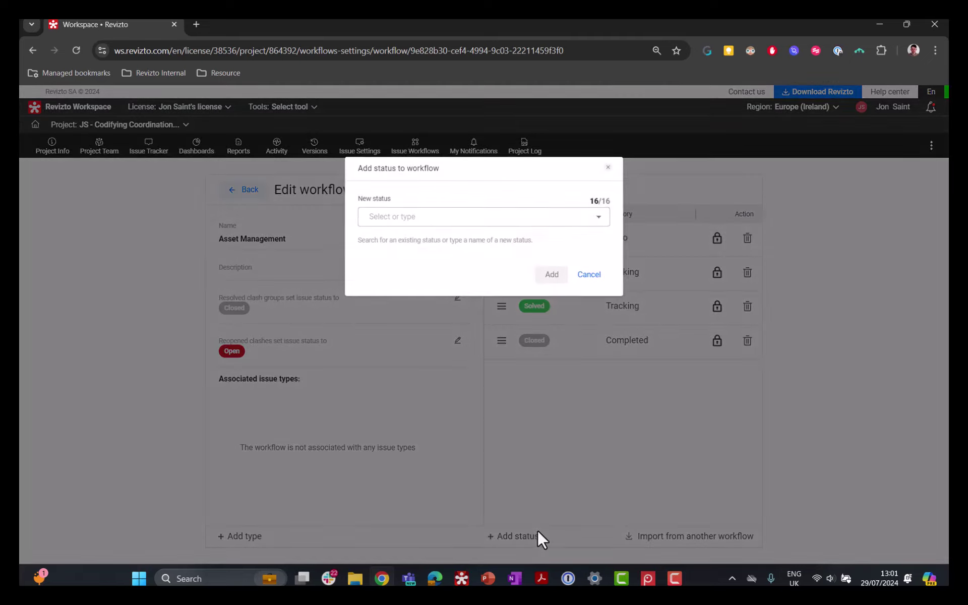
left_click(477, 217)
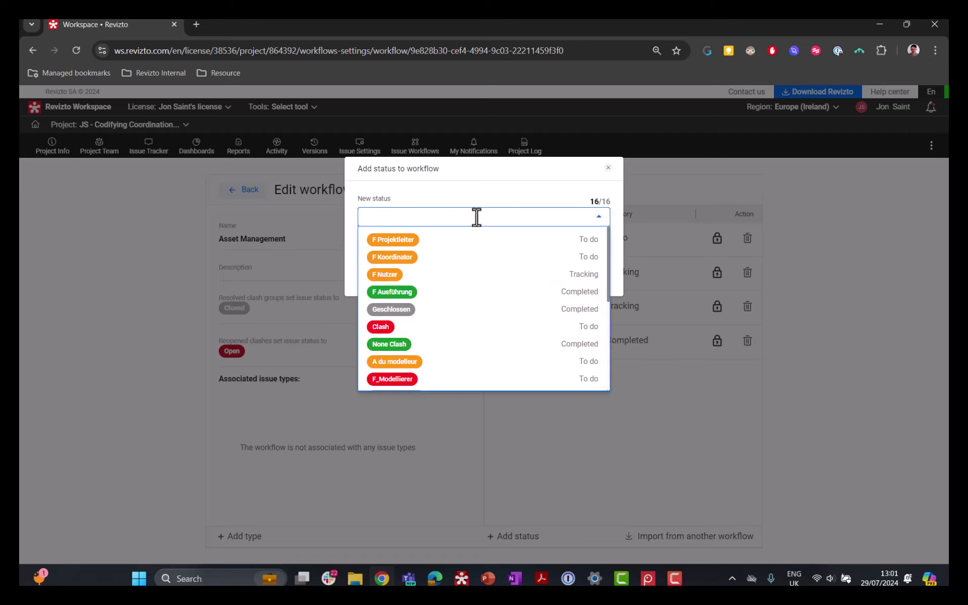
type("In0")
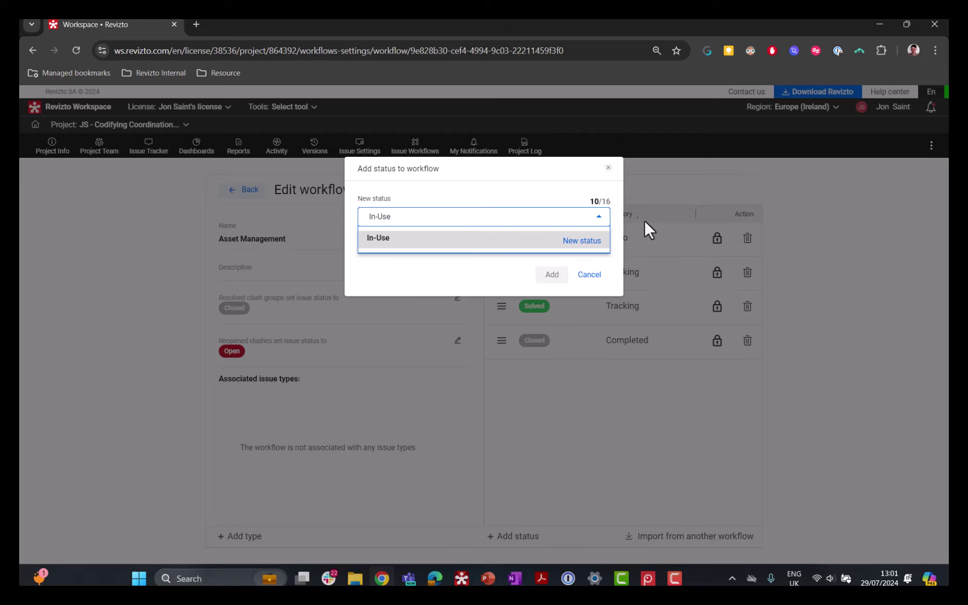
left_click(597, 246)
left_click(550, 277)
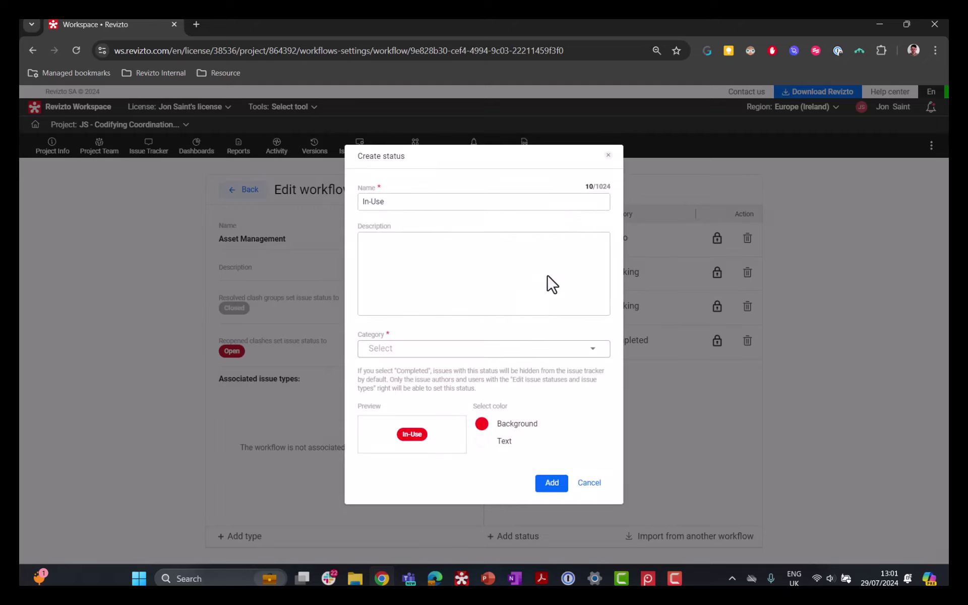
left_click(455, 353)
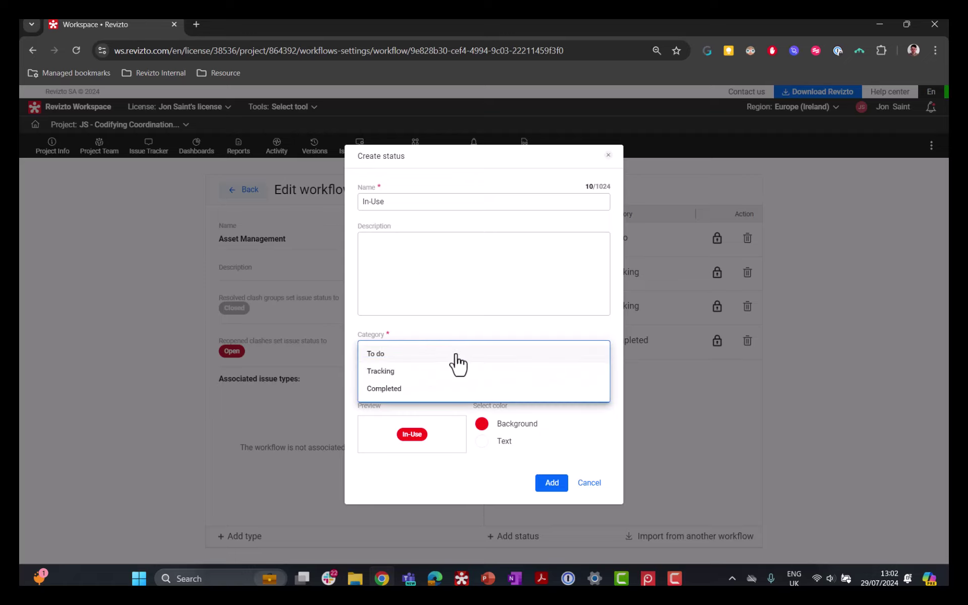
left_click(456, 356)
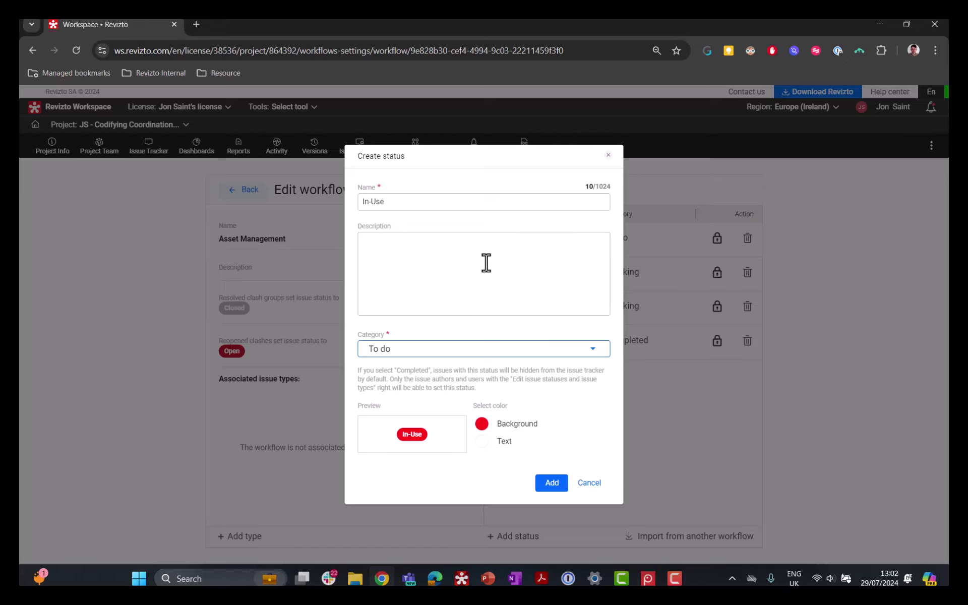
Give the In-Use status orange text on an off-white background and add it to the workflow.
left_click(503, 440)
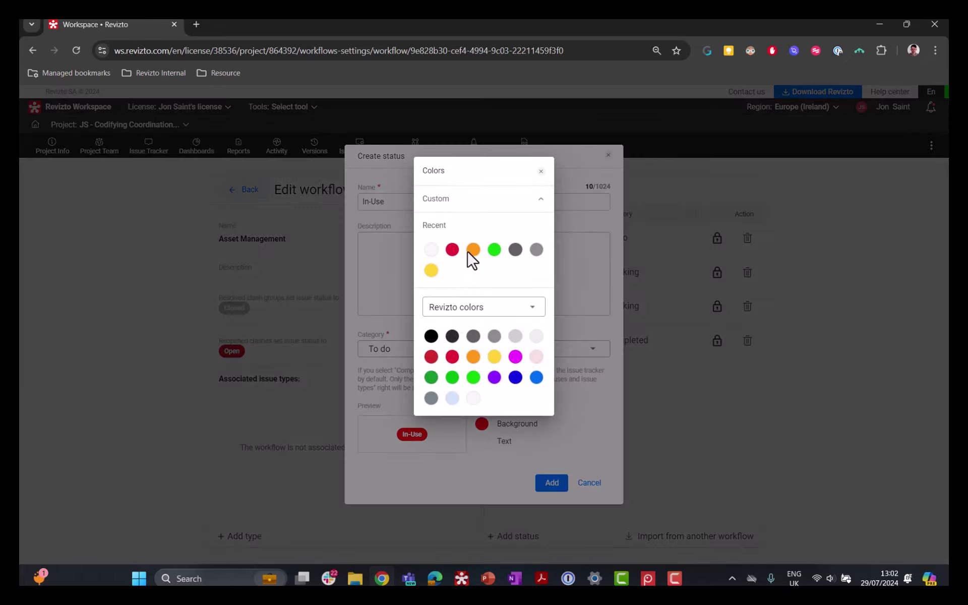
left_click(473, 249)
left_click(509, 433)
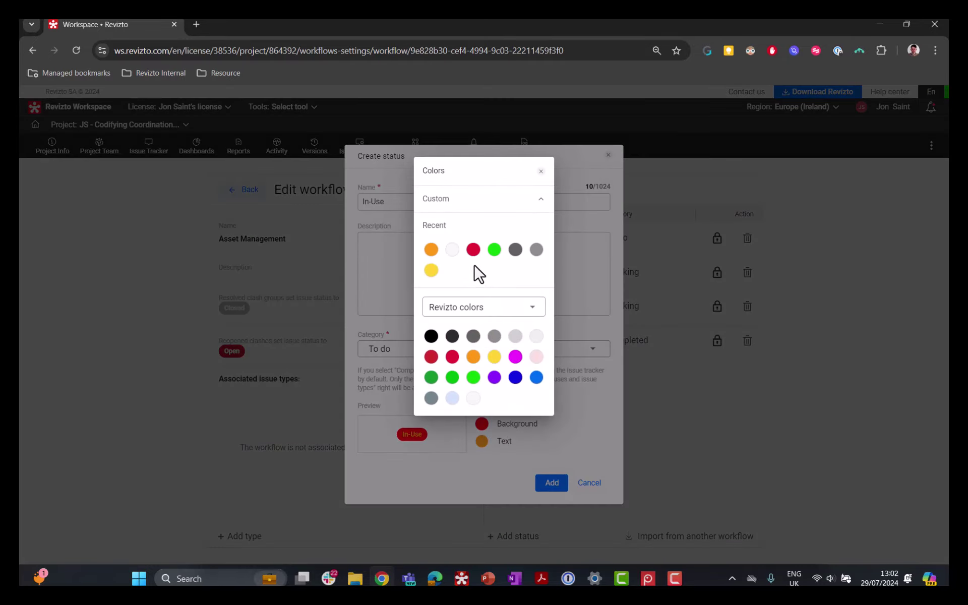
left_click(453, 250)
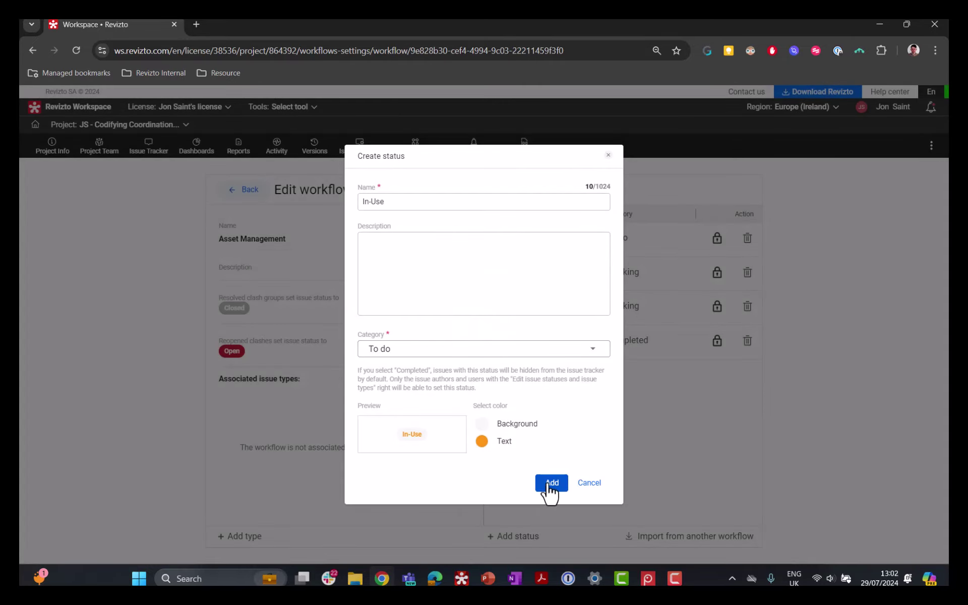
left_click(549, 483)
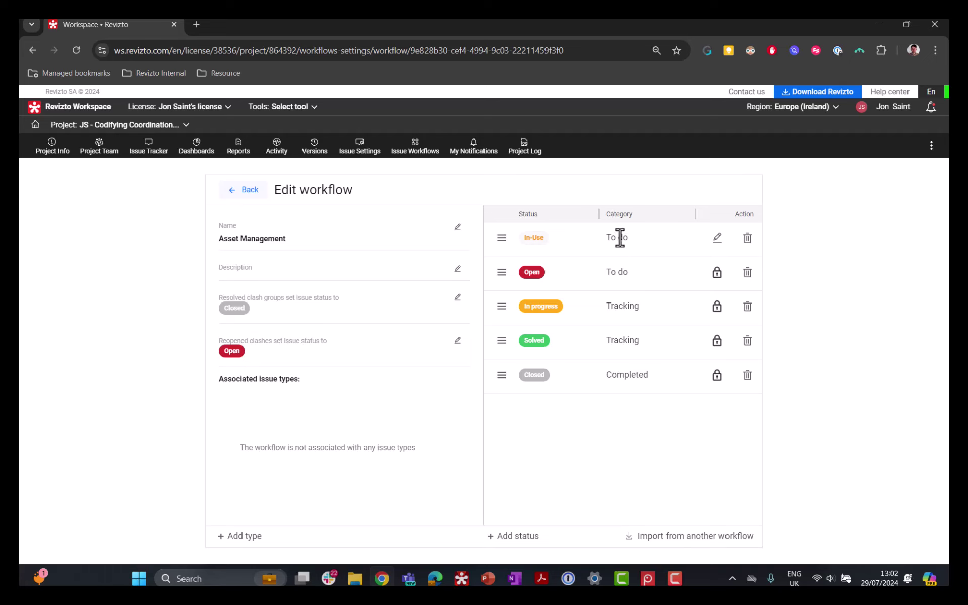
Delete the Open status from the Asset Management workflow, choosing In-Use as its replacement.
left_click(748, 273)
left_click(513, 269)
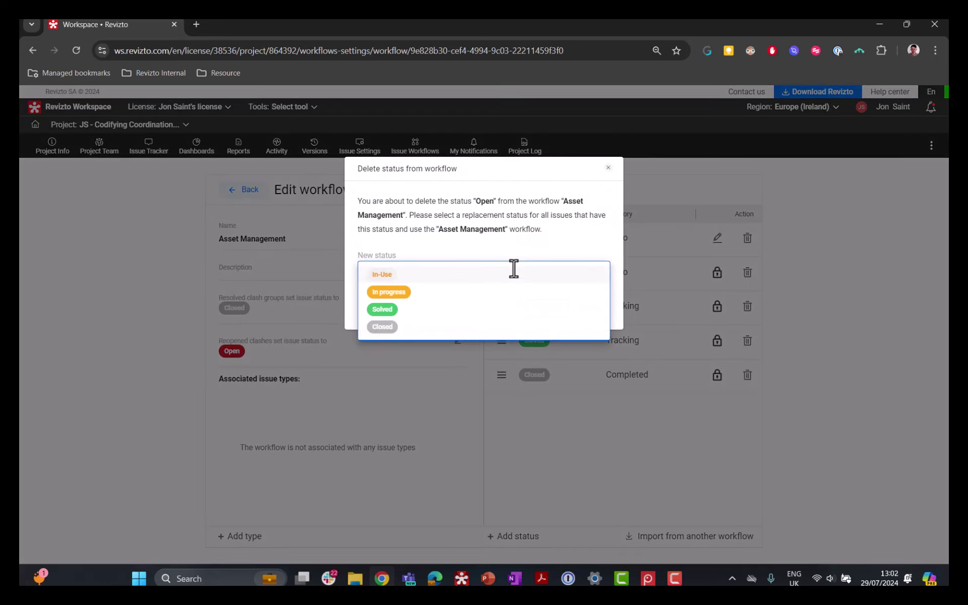
left_click(419, 278)
left_click(545, 309)
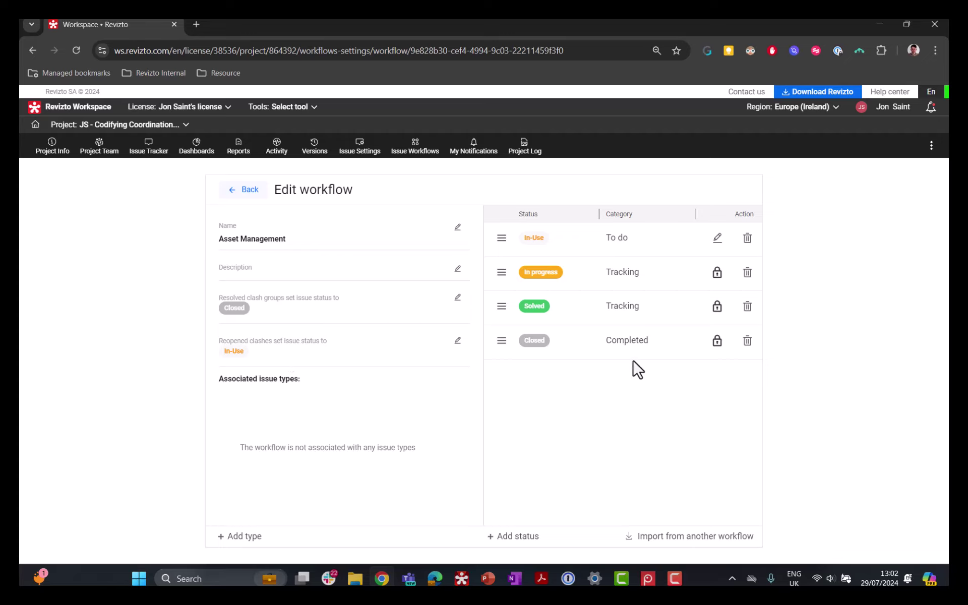
Start a new status named "Repaired" for the Asset Management workflow and set its category to Tracking.
left_click(519, 536)
left_click(480, 216)
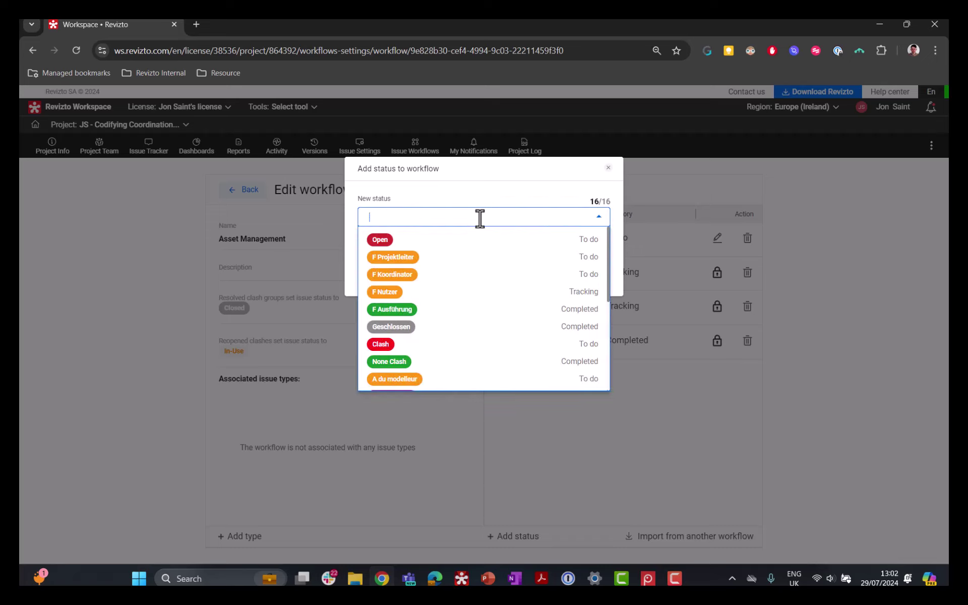
type("Repaired")
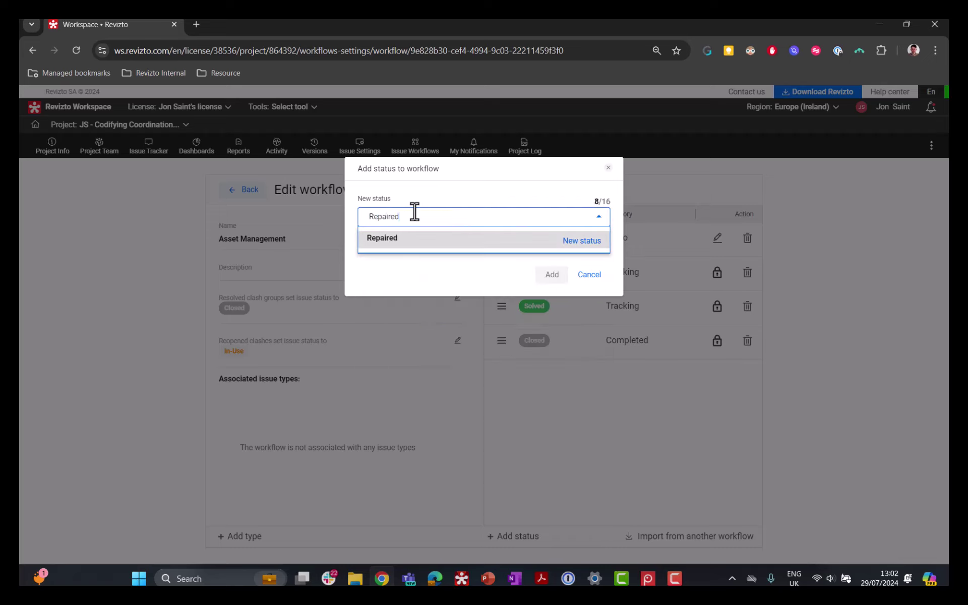
left_click(419, 242)
left_click(551, 277)
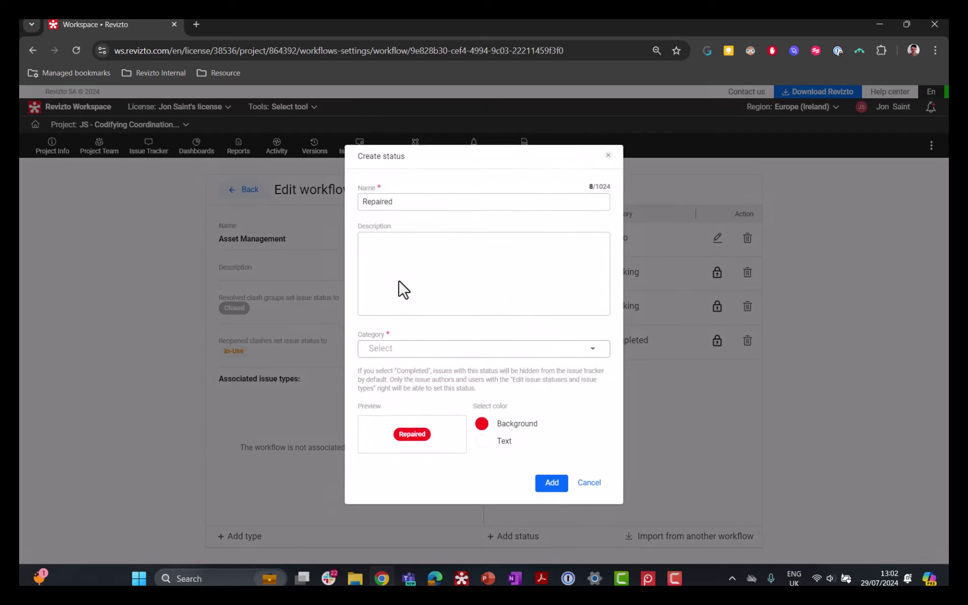
left_click(424, 348)
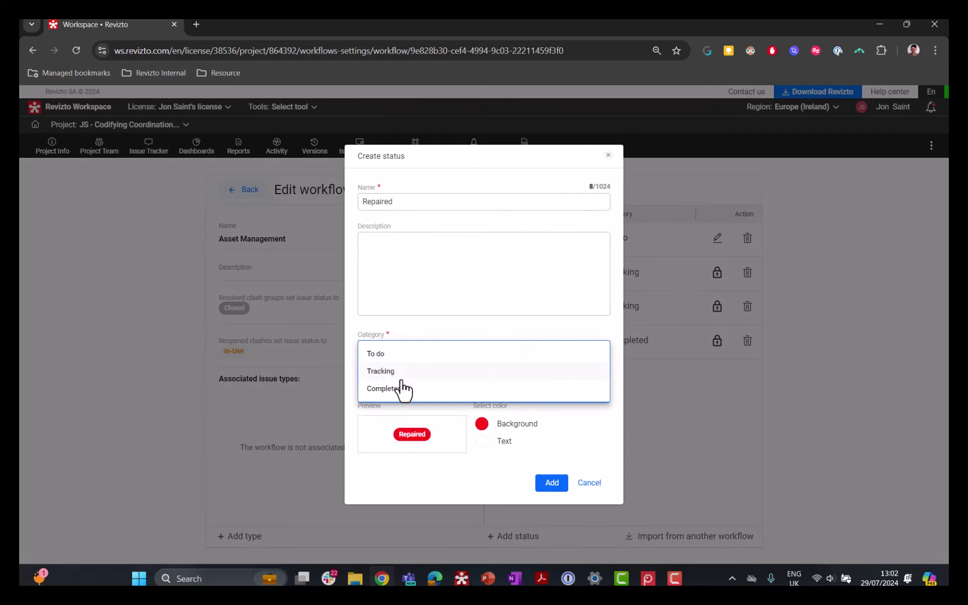
left_click(402, 378)
Give the Repaired status orange text on an off-white background and add it to the workflow.
left_click(485, 427)
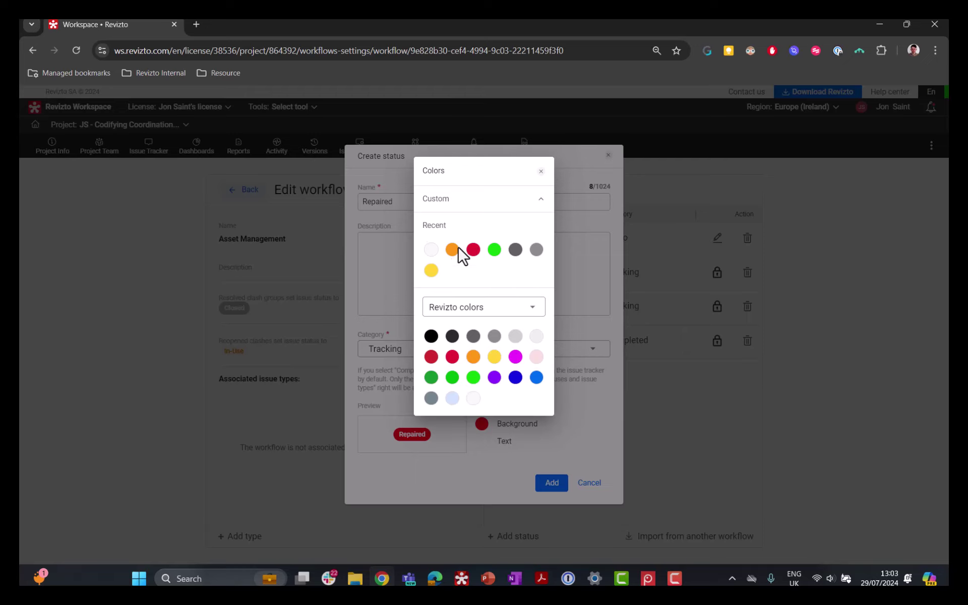
left_click(453, 250)
left_click(500, 447)
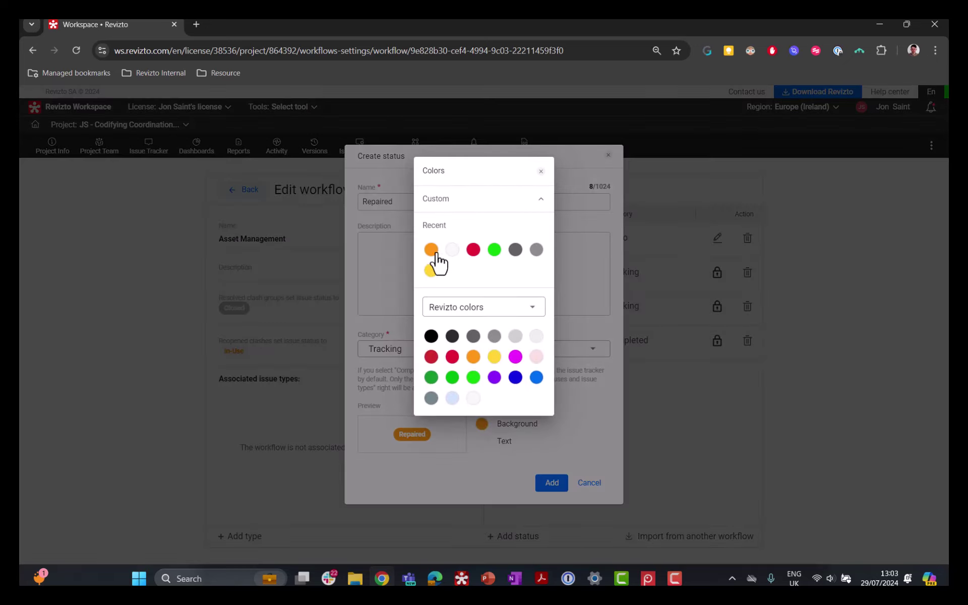
left_click(435, 252)
left_click(483, 423)
left_click(453, 250)
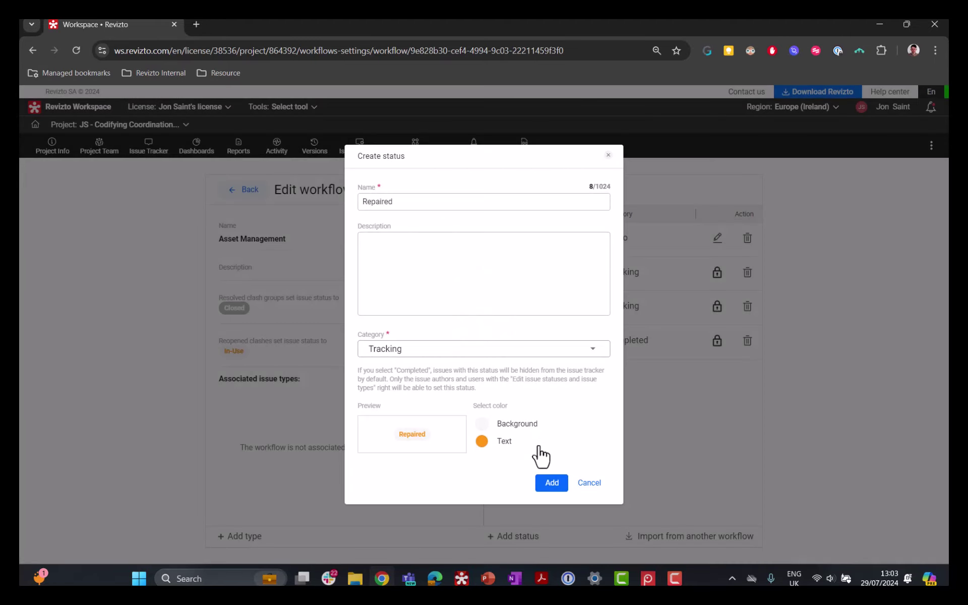
left_click(552, 484)
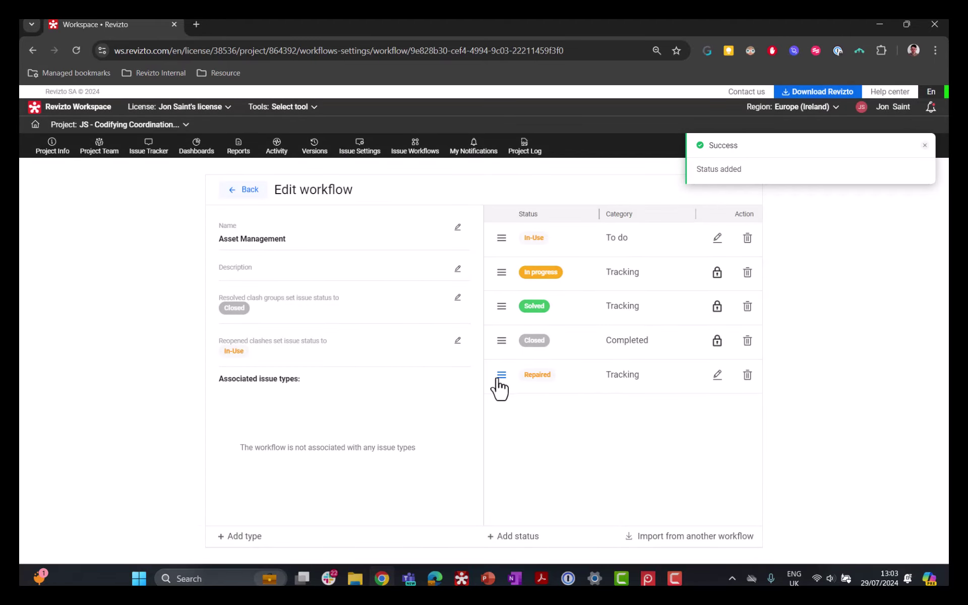
Move the Repaired status directly below In-Use, and delete the In progress status with Repaired as its replacement.
left_click_drag(500, 388, 502, 271)
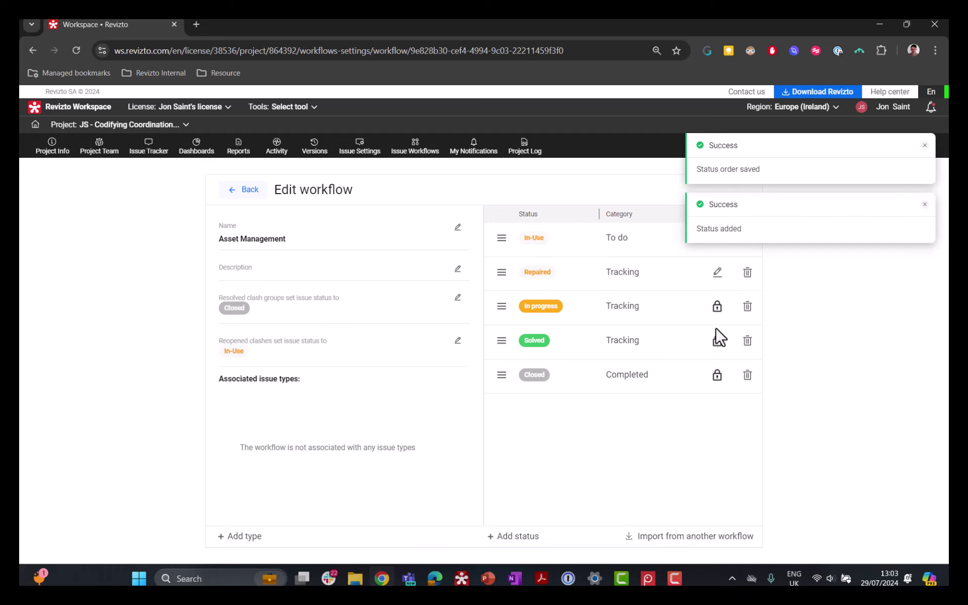
left_click(749, 309)
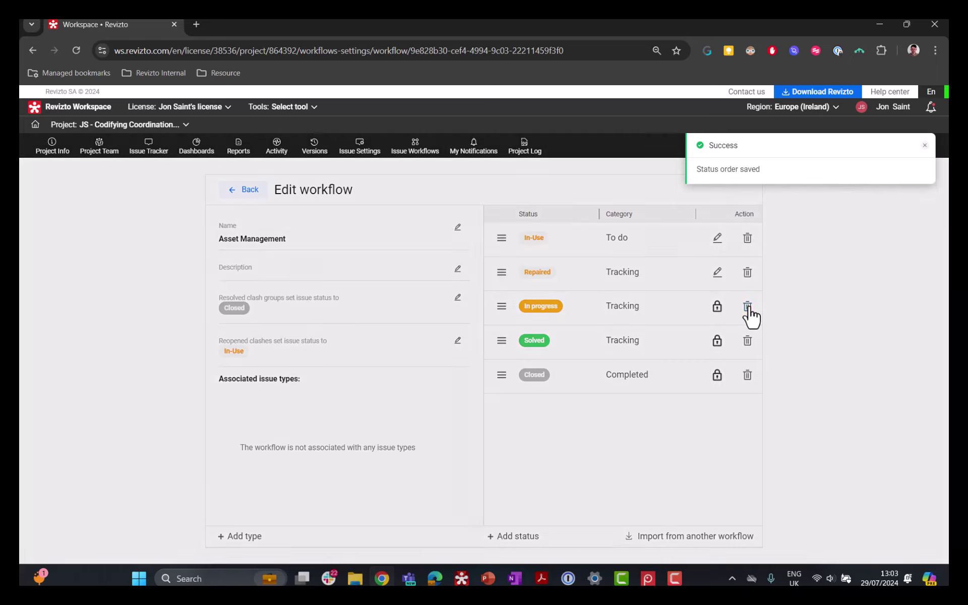
left_click(535, 268)
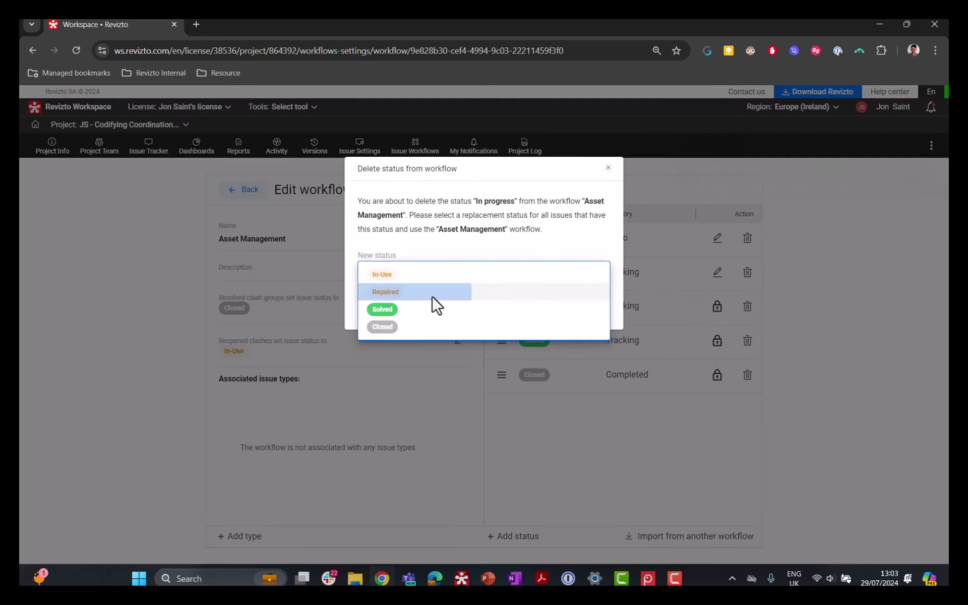
left_click(433, 295)
left_click(549, 307)
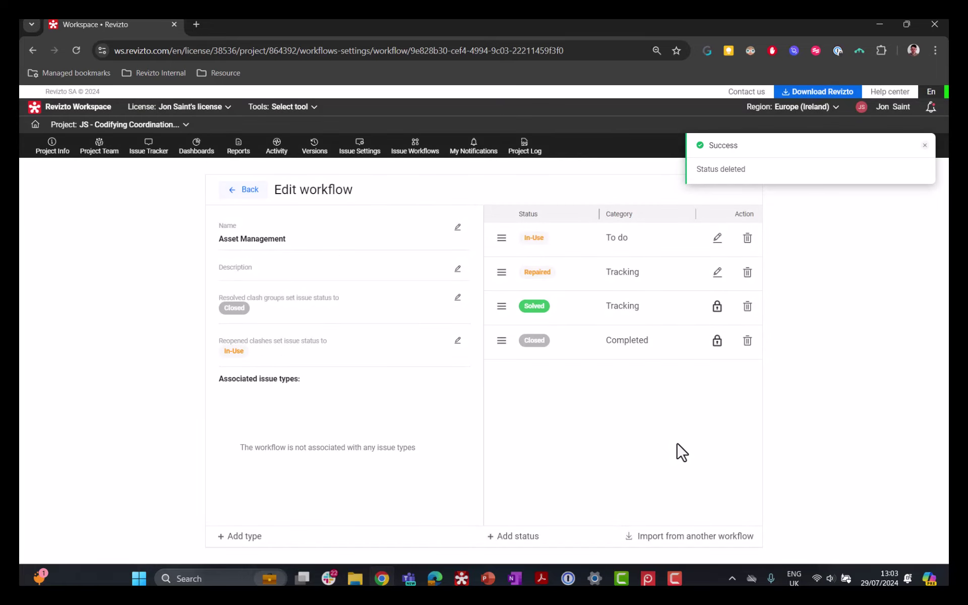
Start a new status named "Not Functioning" for the Asset Management workflow and set its category to Tracking.
left_click(528, 535)
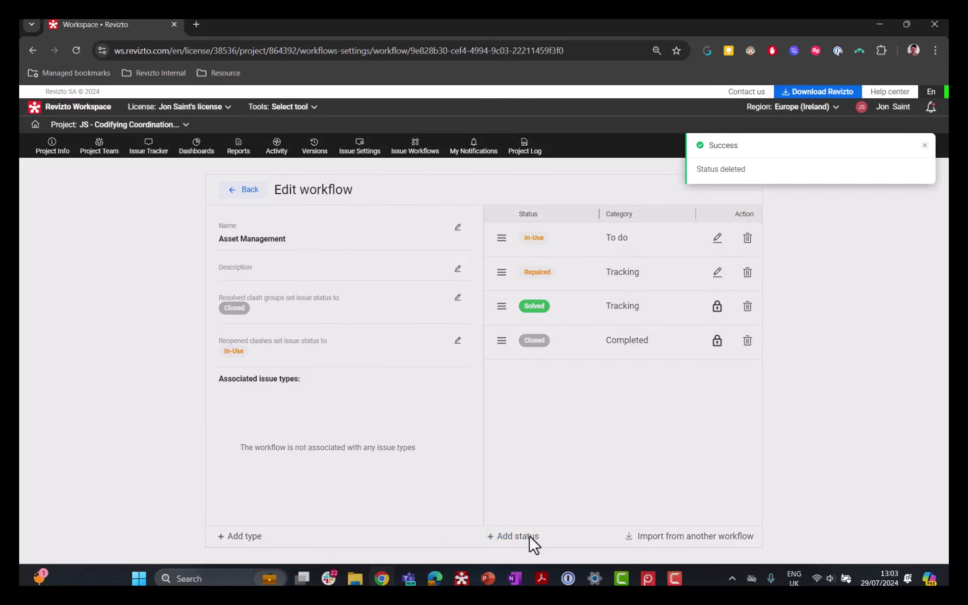
left_click(446, 214)
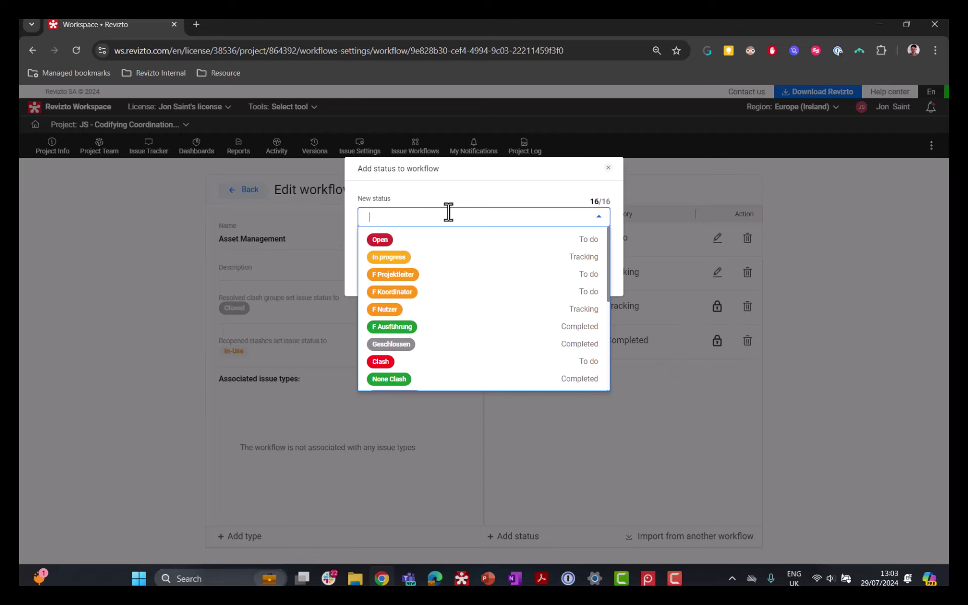
type("Not Functioning")
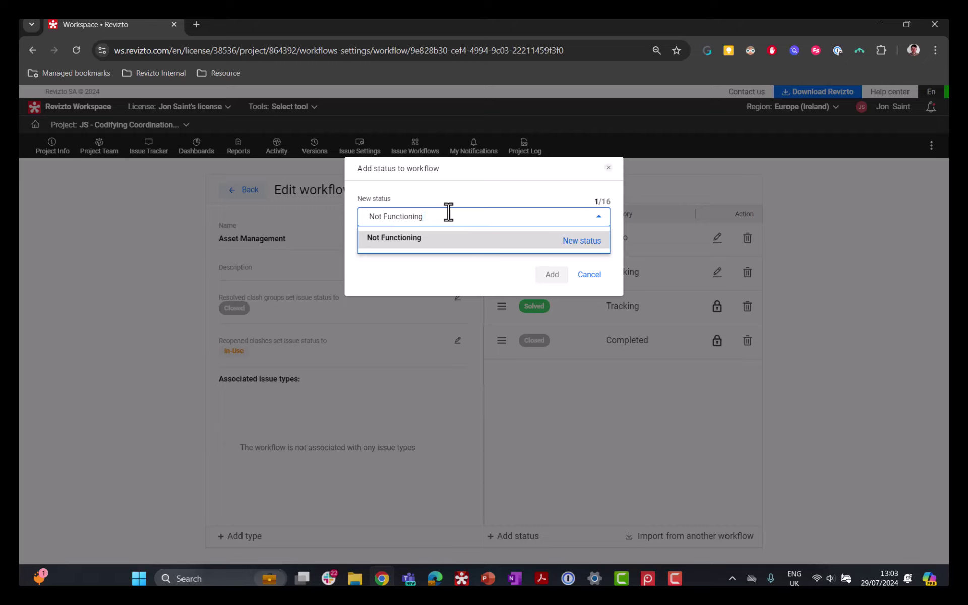
left_click(479, 236)
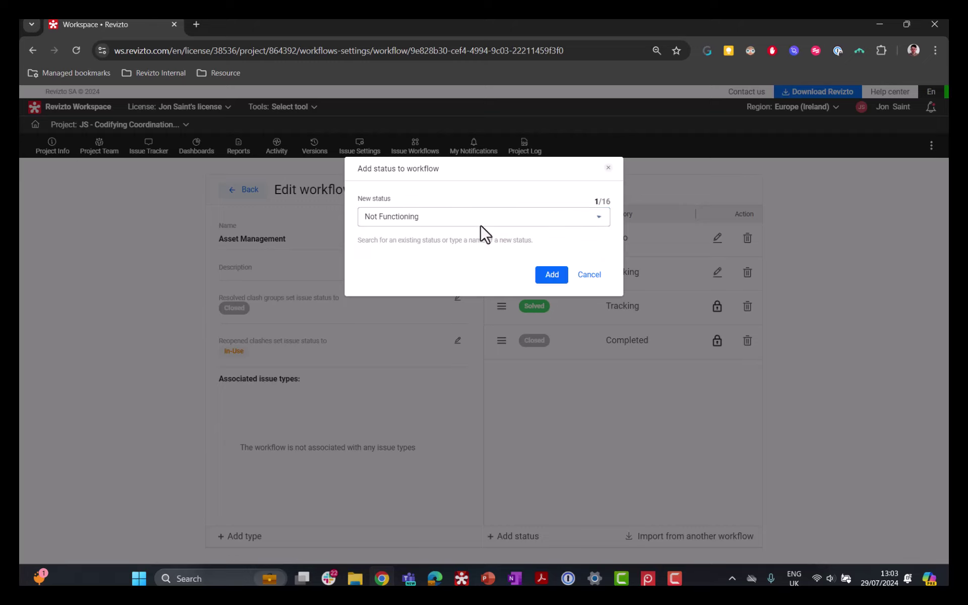
left_click(550, 276)
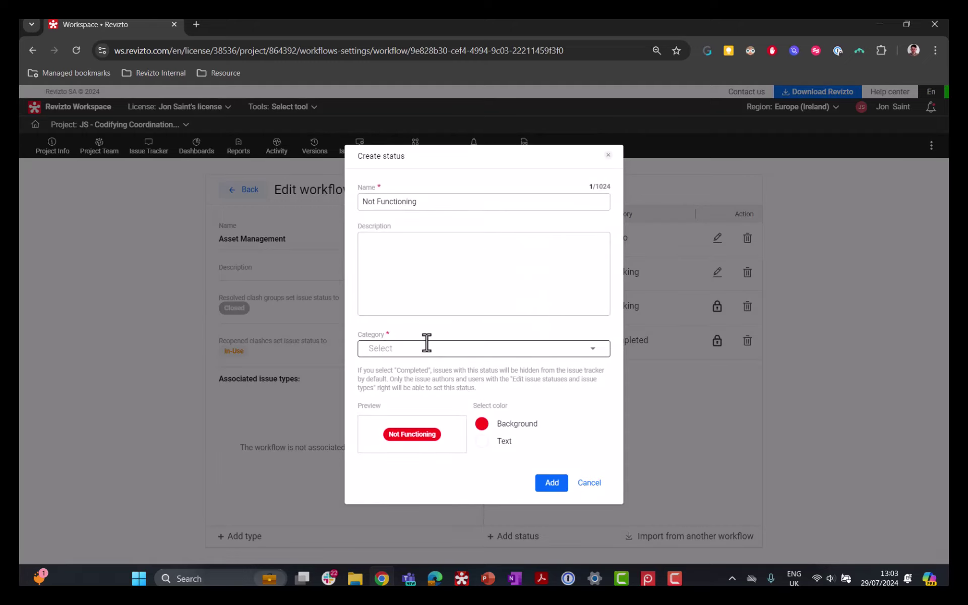
left_click(406, 347)
left_click(406, 372)
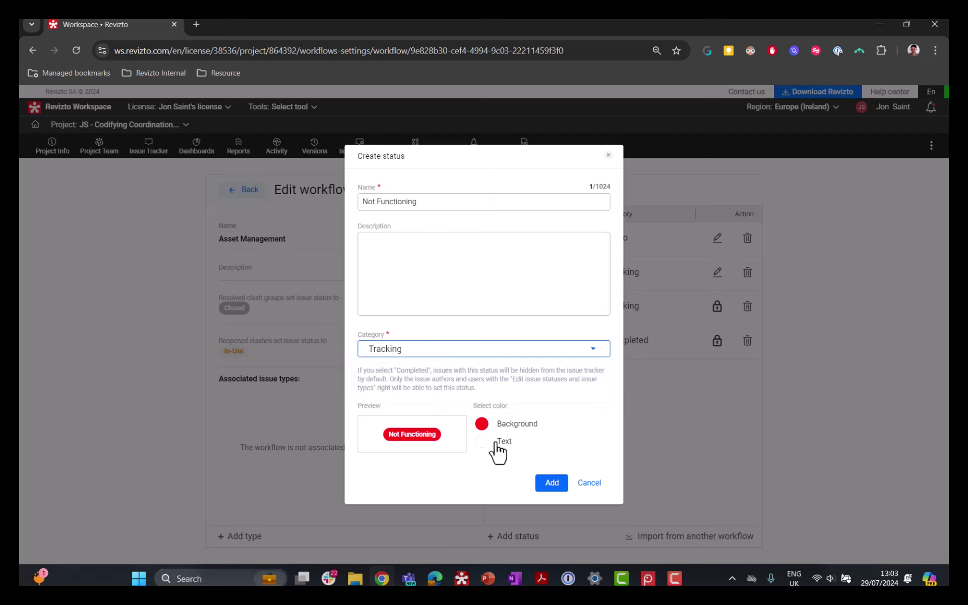
Give the Not Functioning status red text on an off-white background and add it to the workflow.
left_click(482, 424)
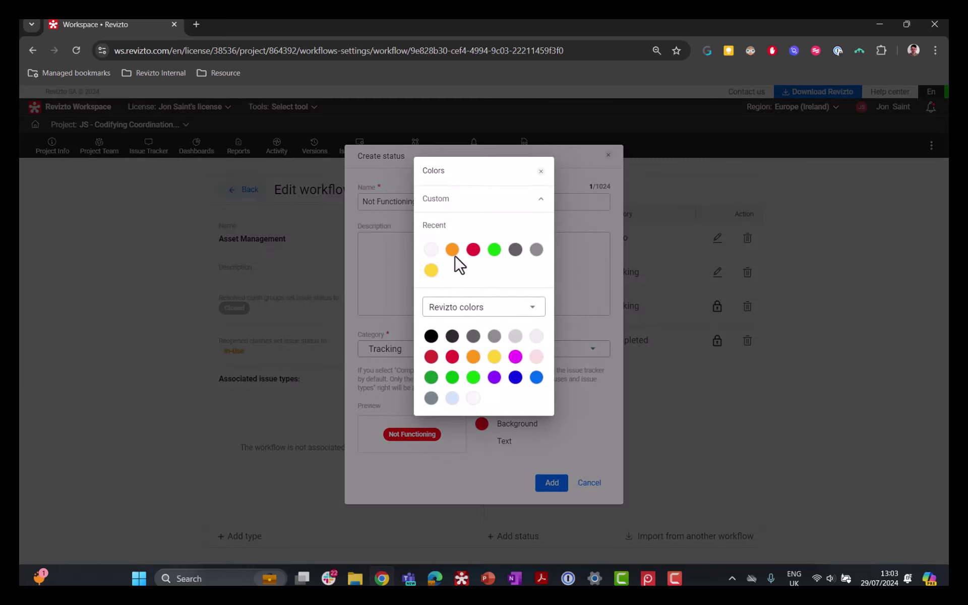
left_click(430, 249)
left_click(482, 441)
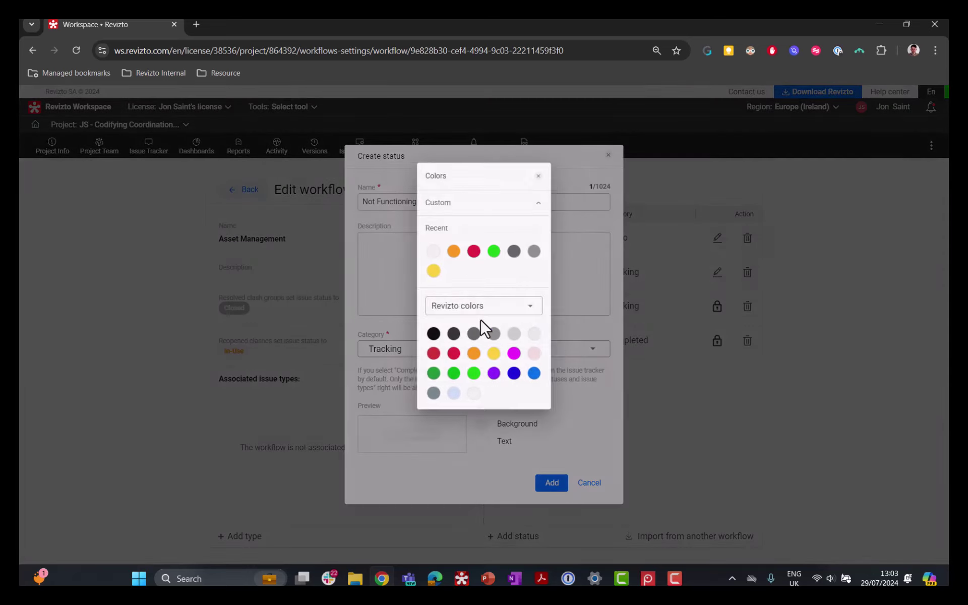
left_click(474, 250)
left_click(550, 483)
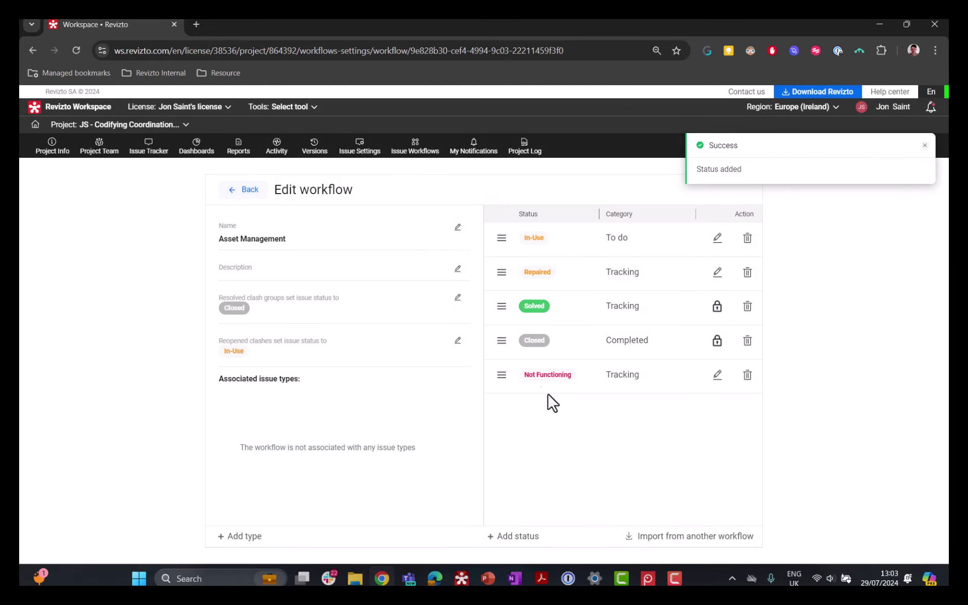
Move the Not Functioning status directly below Repaired, and delete the Solved status with Not Functioning as its replacement.
left_click_drag(502, 375, 510, 304)
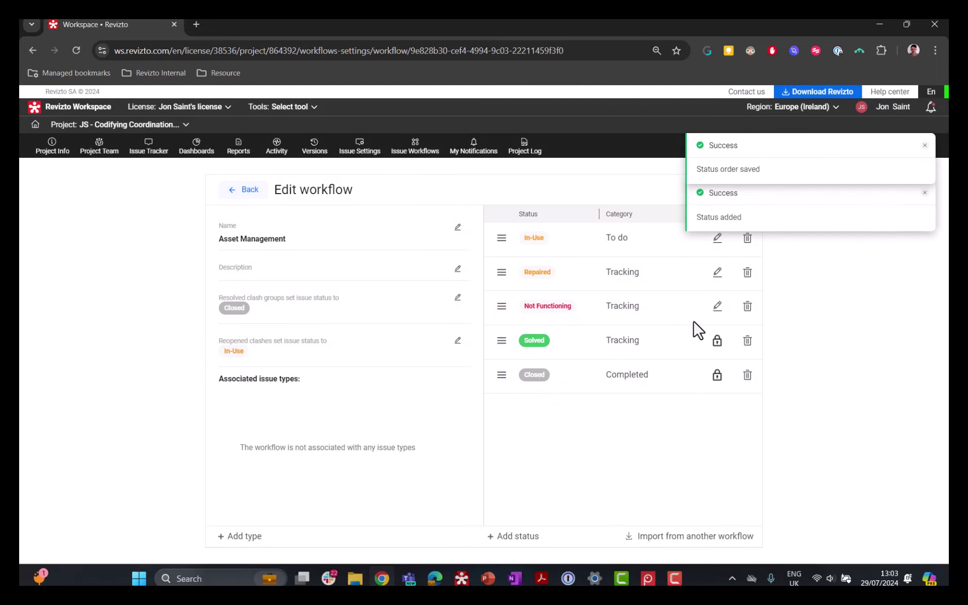
left_click(748, 341)
left_click(415, 314)
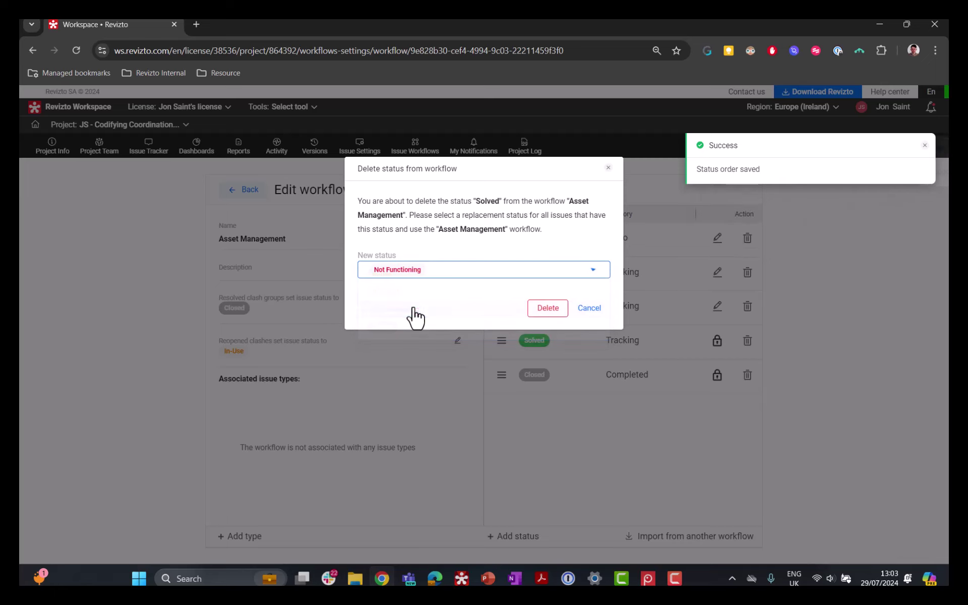
left_click(546, 308)
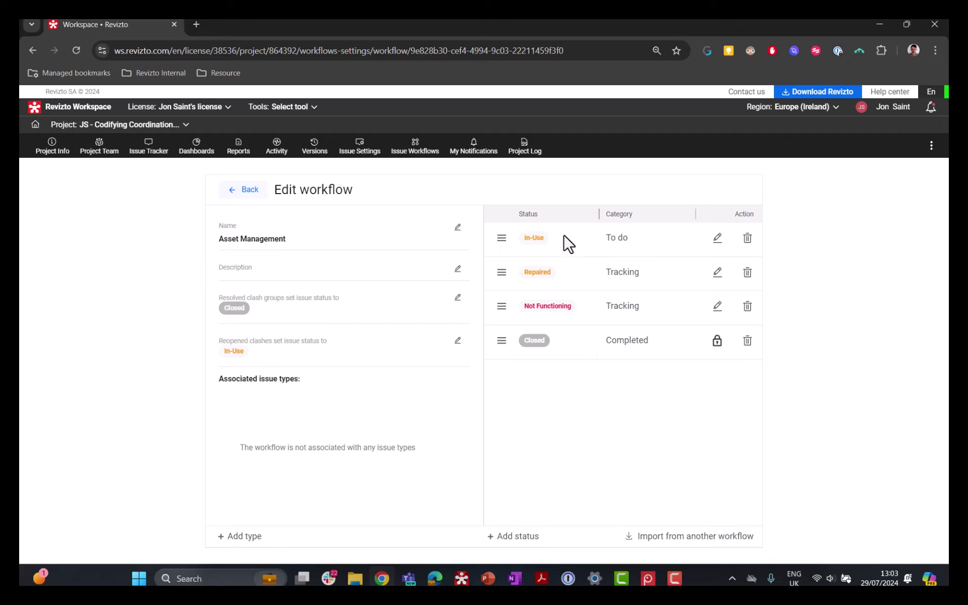
Change the In-Use status's text color to bright green and save the status.
left_click(718, 239)
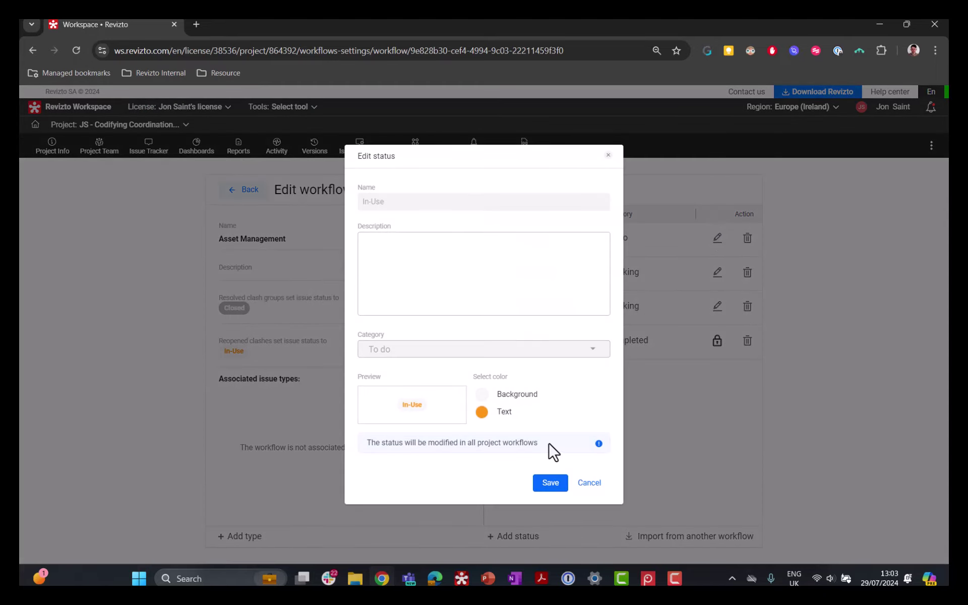
left_click(505, 416)
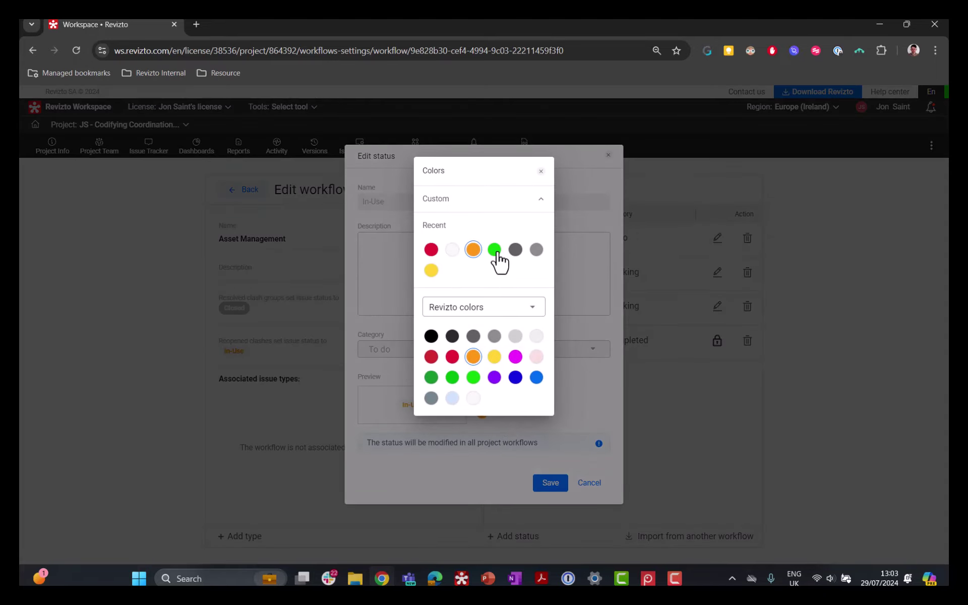
left_click(495, 251)
left_click(553, 485)
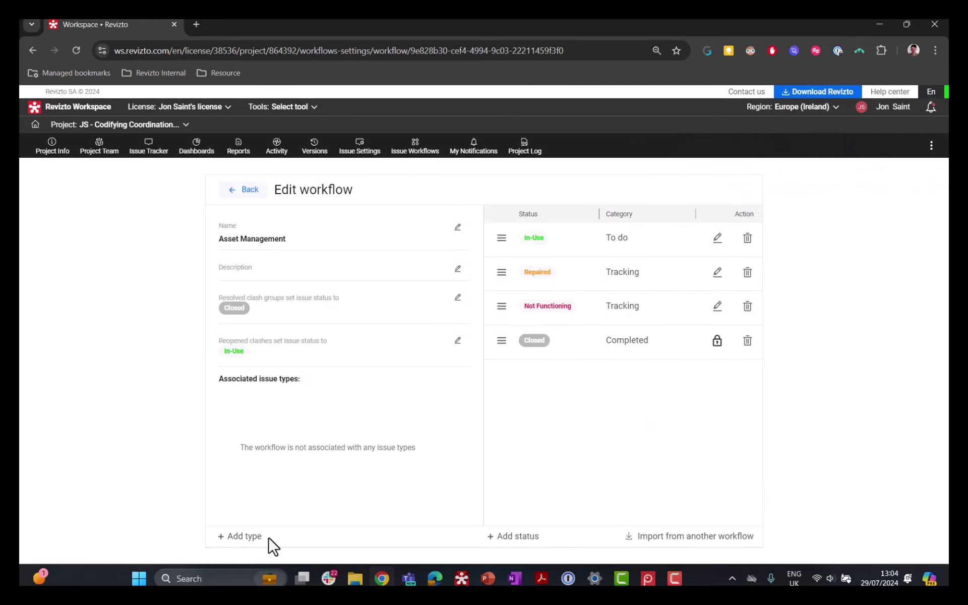
Start a new issue type for the Asset Management workflow and name it "Asset Management".
left_click(248, 537)
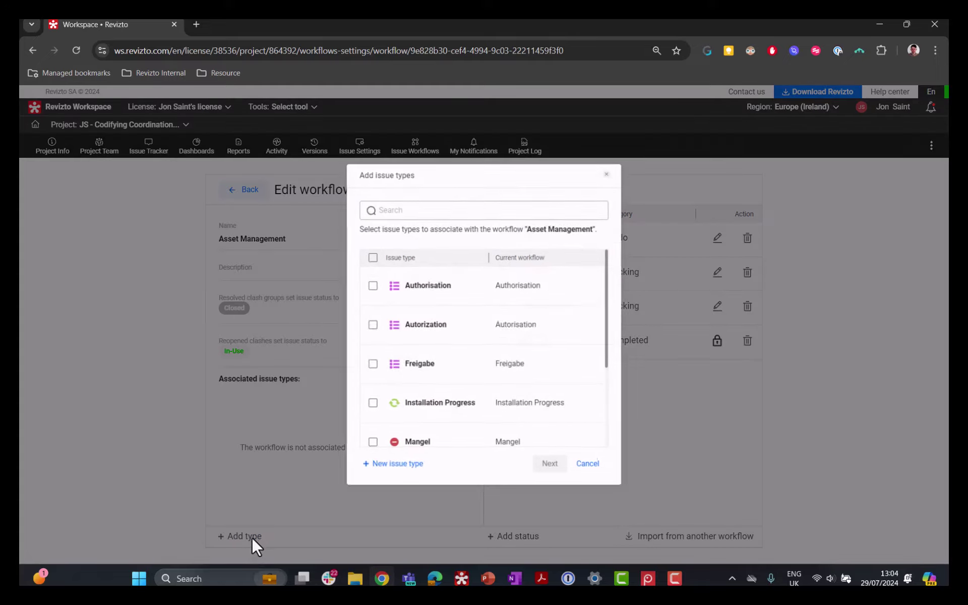
left_click(462, 209)
left_click(398, 466)
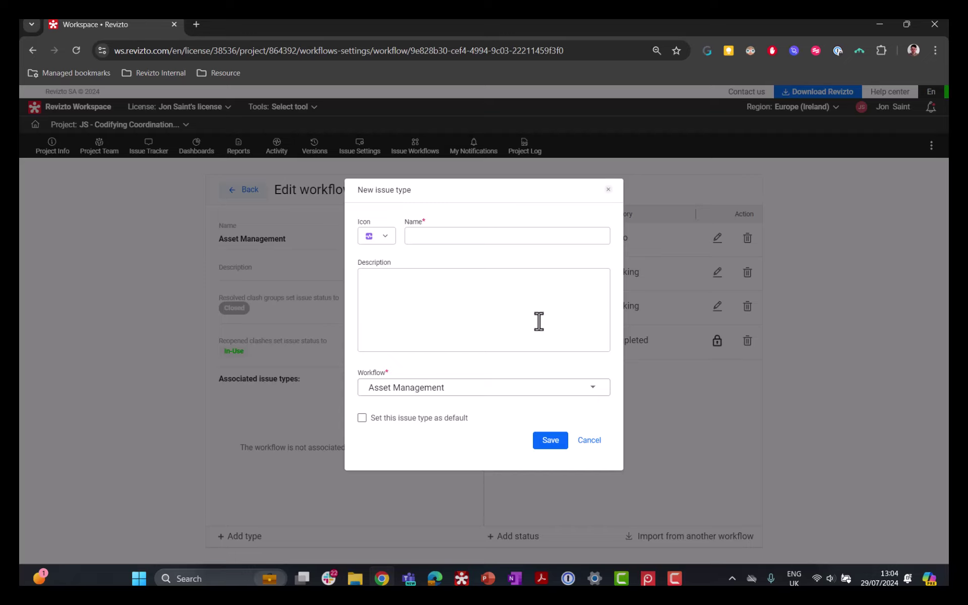
left_click(465, 230)
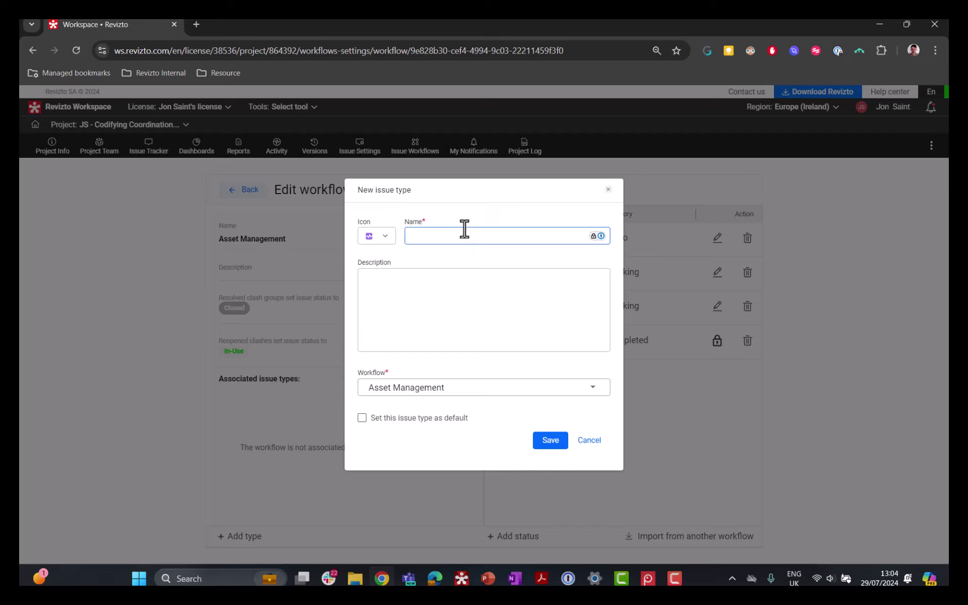
type("Issue M")
key("ctrl+a")
type("Asset Management")
Give the Asset Management issue type a green circular-arrows icon and save it.
left_click(378, 240)
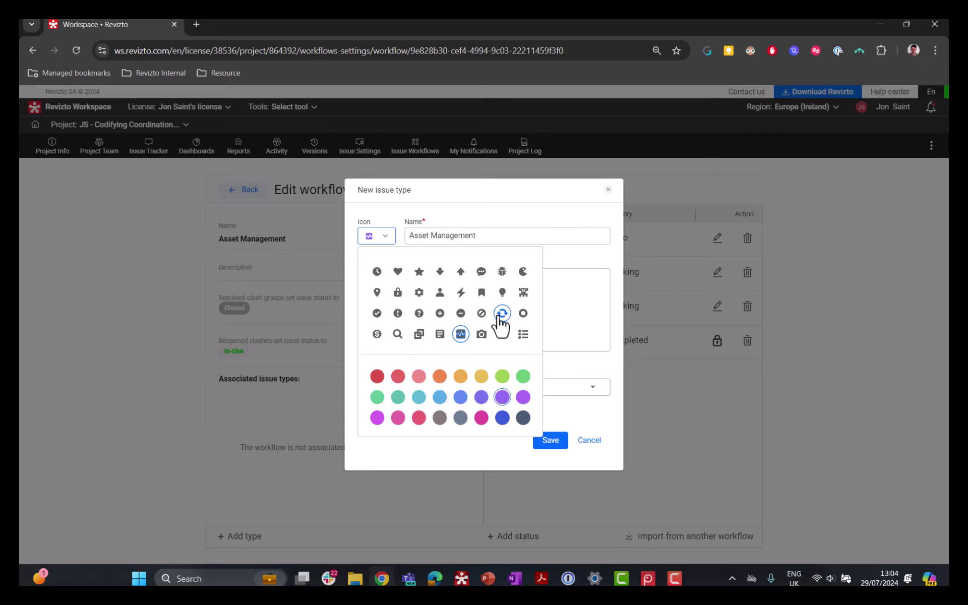
left_click(502, 313)
left_click(386, 237)
left_click(386, 237)
left_click(523, 377)
left_click(583, 426)
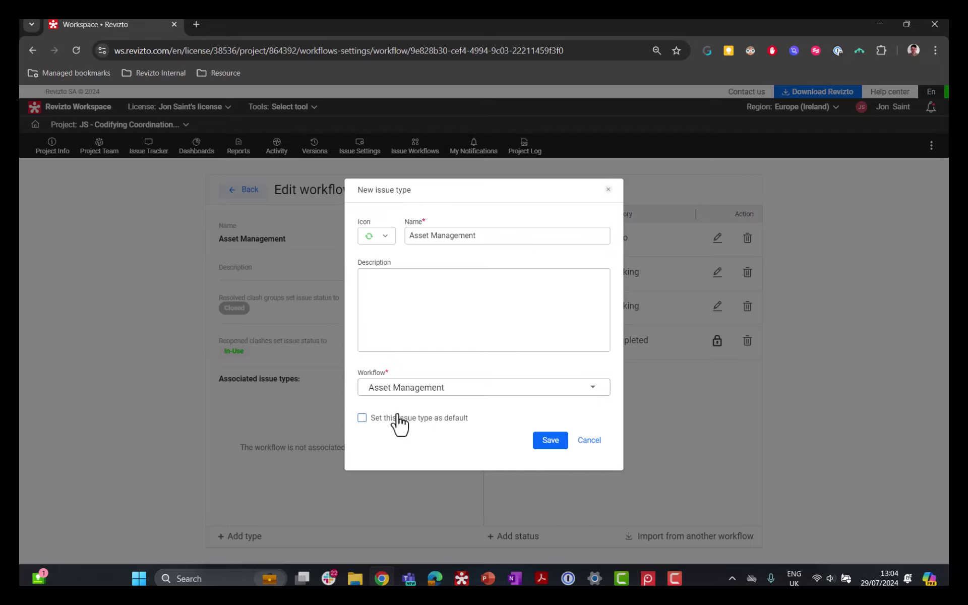
left_click(550, 441)
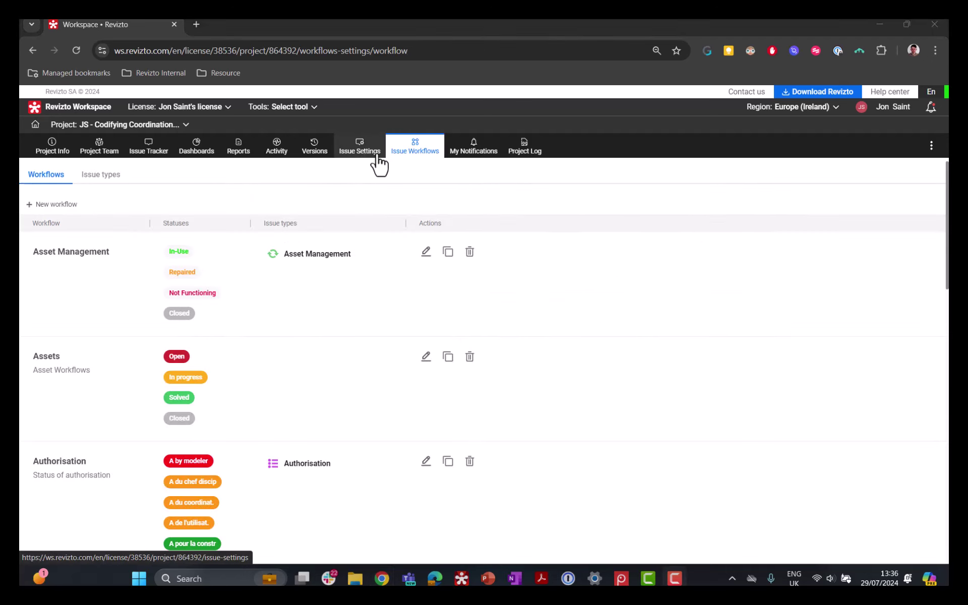
Open the project's issue settings and look over the stamp categories, the 01 General Tags stamps and the tag list.
left_click(363, 153)
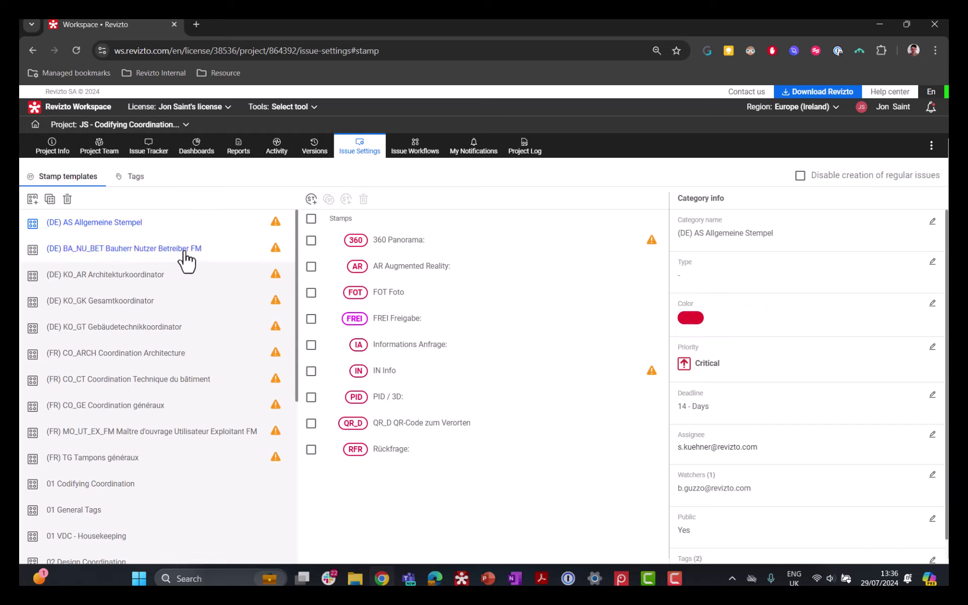
scroll(130, 380, "down", 1)
left_click(89, 452)
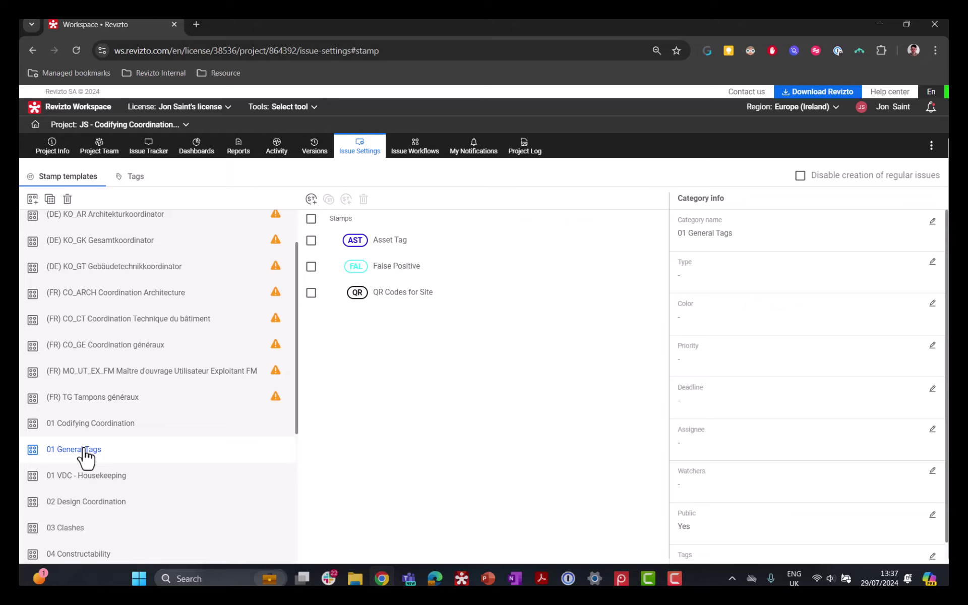
left_click(142, 184)
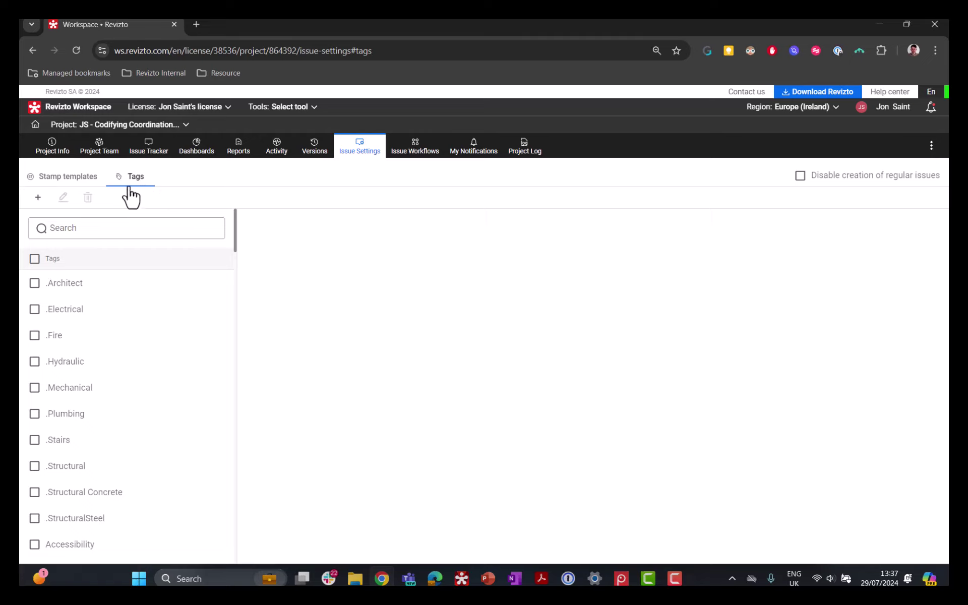
left_click(78, 178)
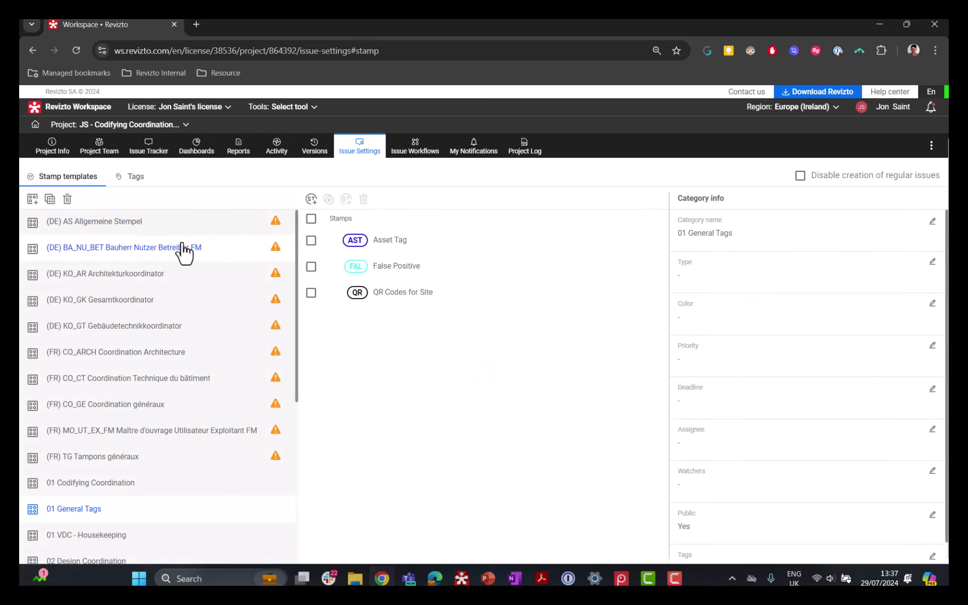
scroll(184, 252, "down", 1)
scroll(188, 257, "up", 1)
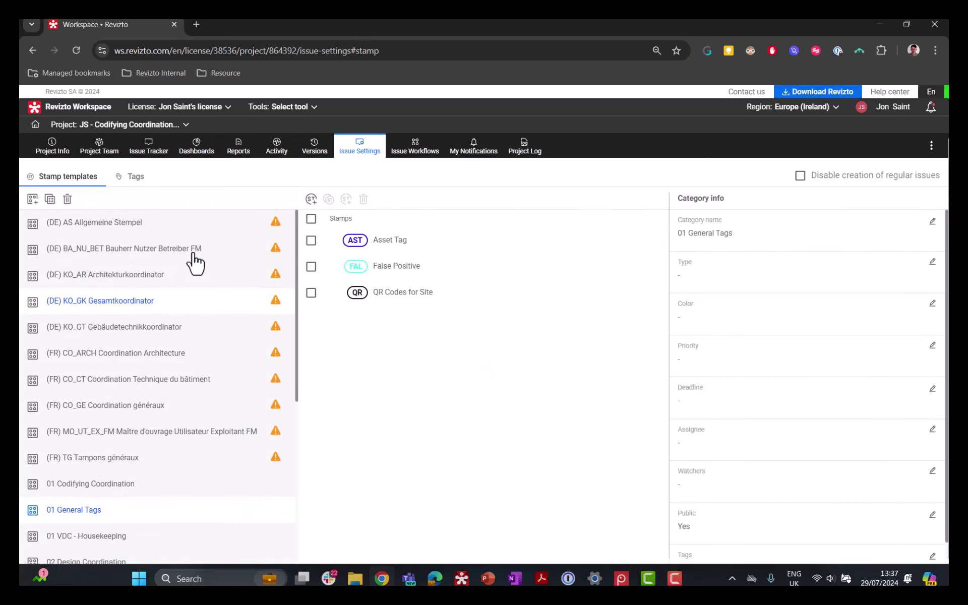
Create a stamp category named "15 Asset Management".
left_click(33, 199)
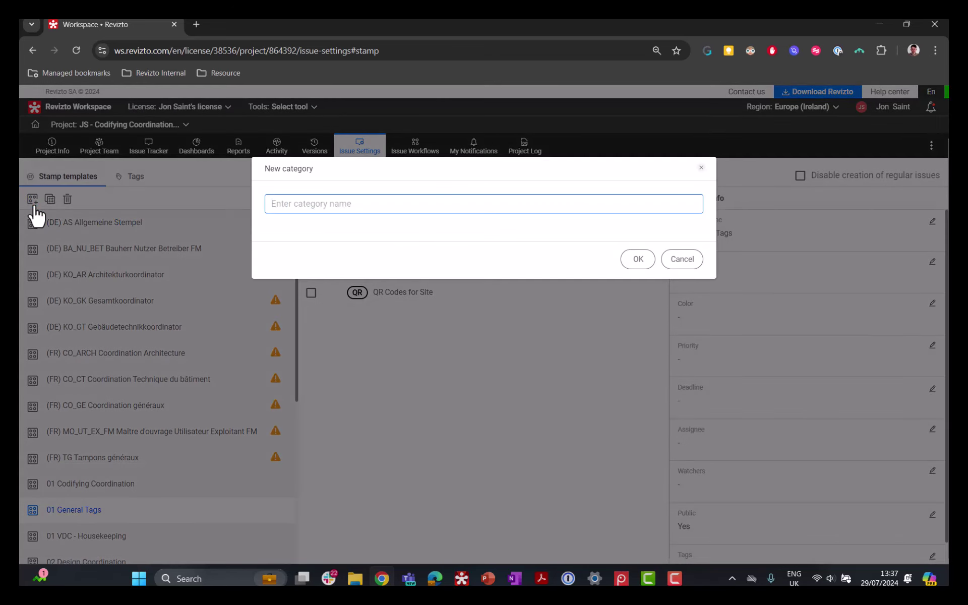
type("15 Asset Management")
left_click(641, 264)
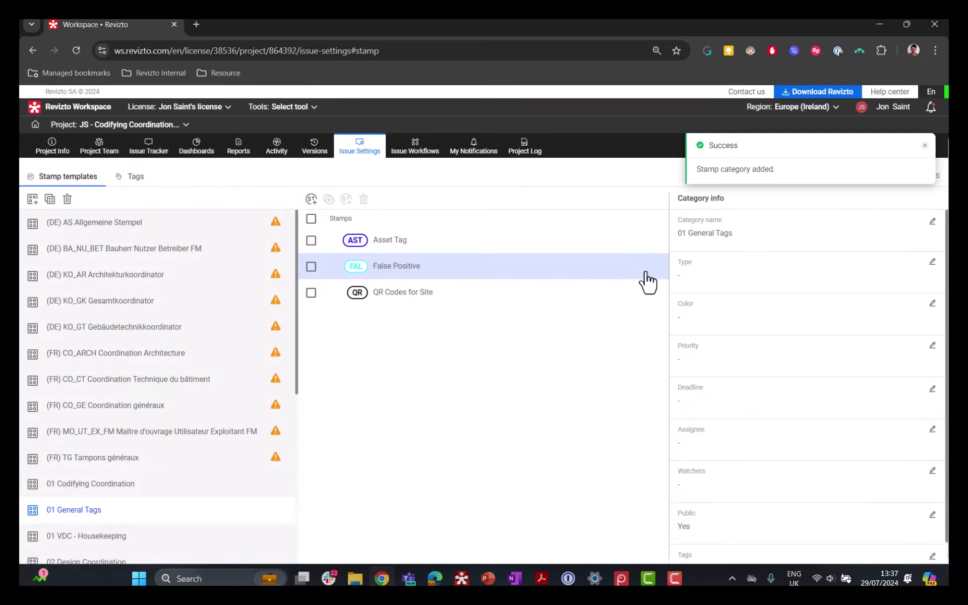
Select the 15 Asset Management category and start a new stamp template in it.
scroll(222, 411, "down", 6)
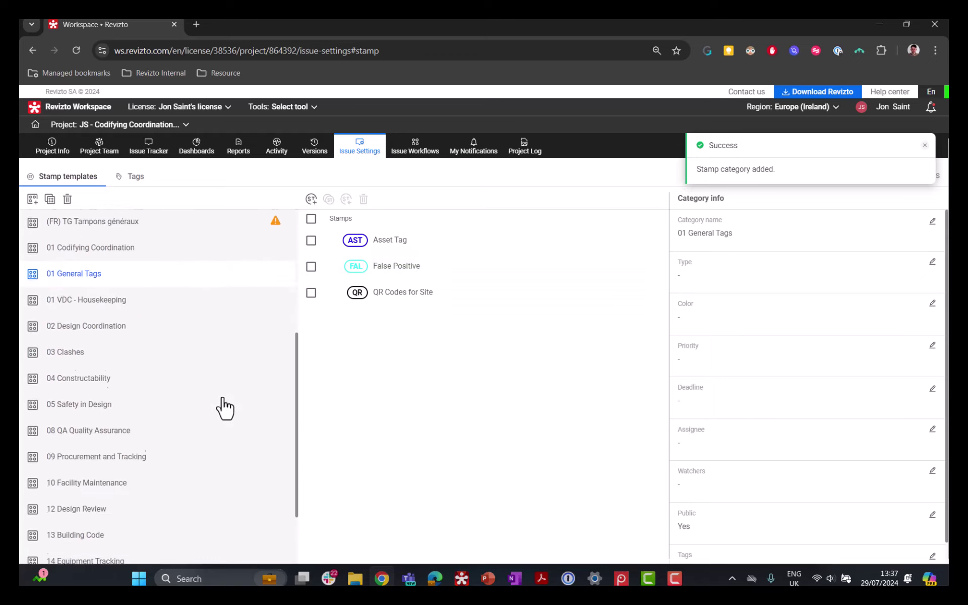
left_click(107, 521)
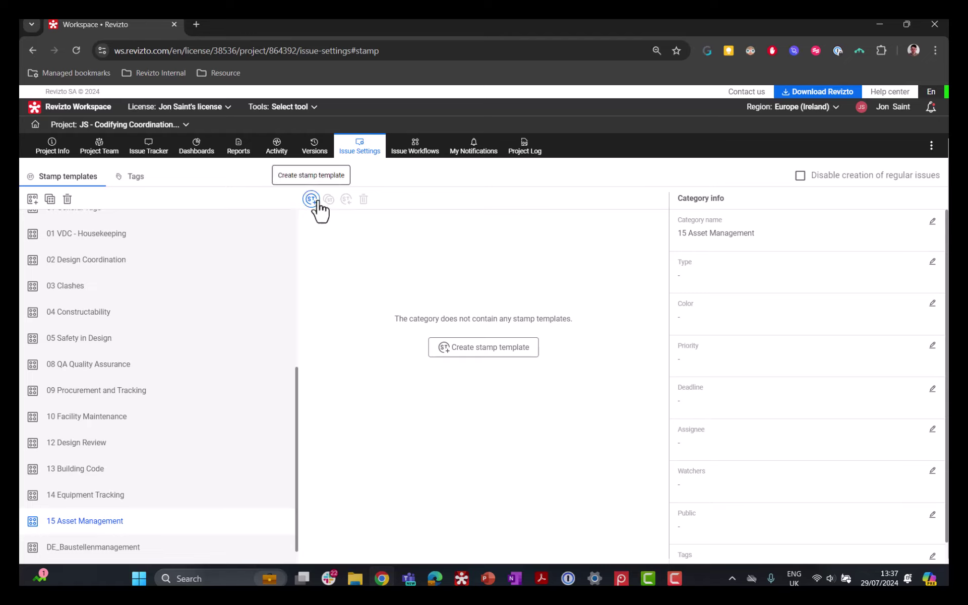
left_click(483, 350)
Enter ASSE as the stamp template's abbreviation and "Assets" as its title.
left_click(468, 225)
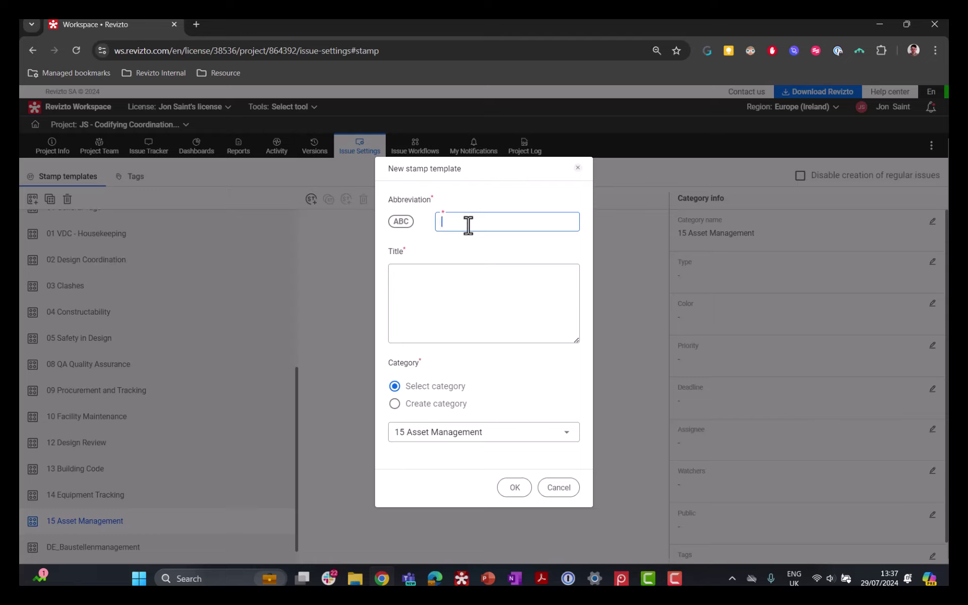
type("ASSE")
left_click(451, 278)
type("Asse")
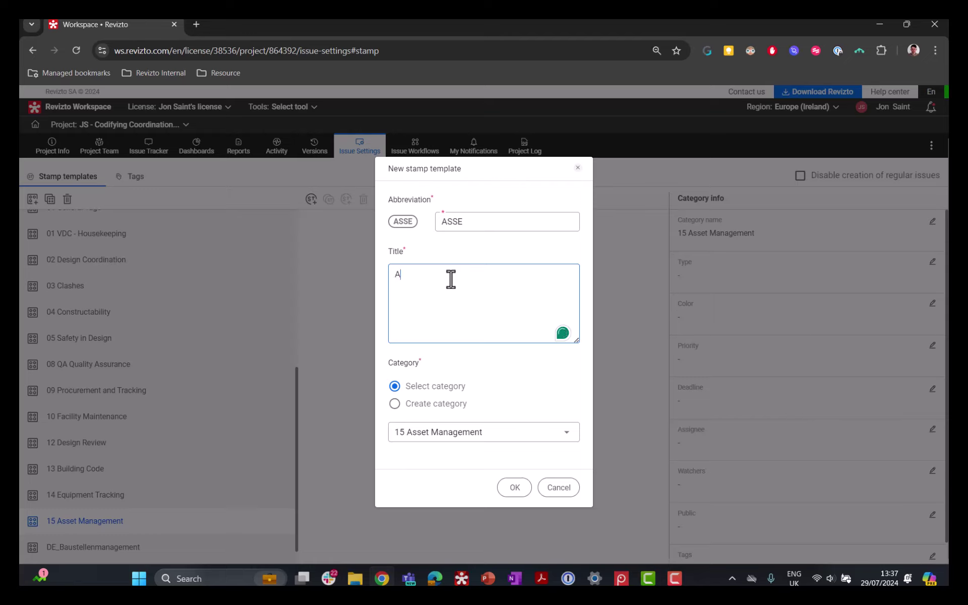
type("ts")
Change the new stamp template's abbreviation to FCU and its title to "Fan Coil Unit".
left_click_drag(492, 223, 429, 222)
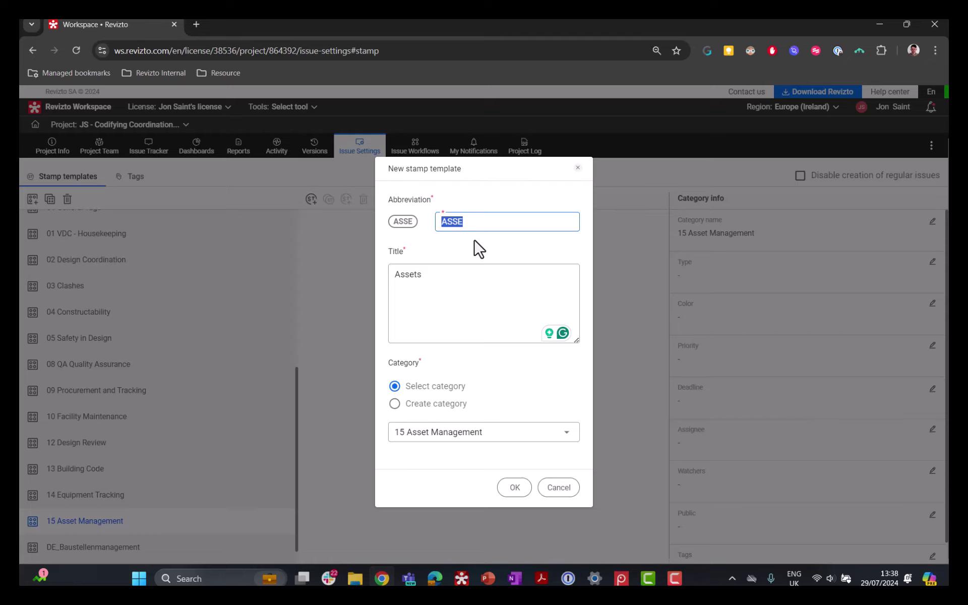
type("FCU")
left_click(439, 277)
key("ctrl+a")
type("F")
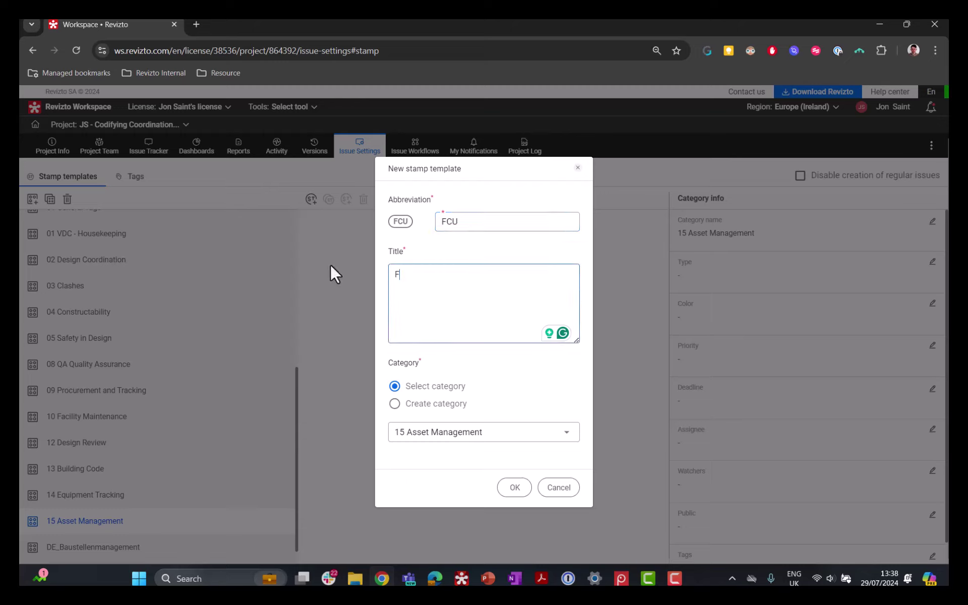
type("an Coil Unit")
Keep the existing 15 Asset Management category for the Fan Coil Unit stamp and create the template.
left_click(484, 431)
scroll(482, 454, "down", 3)
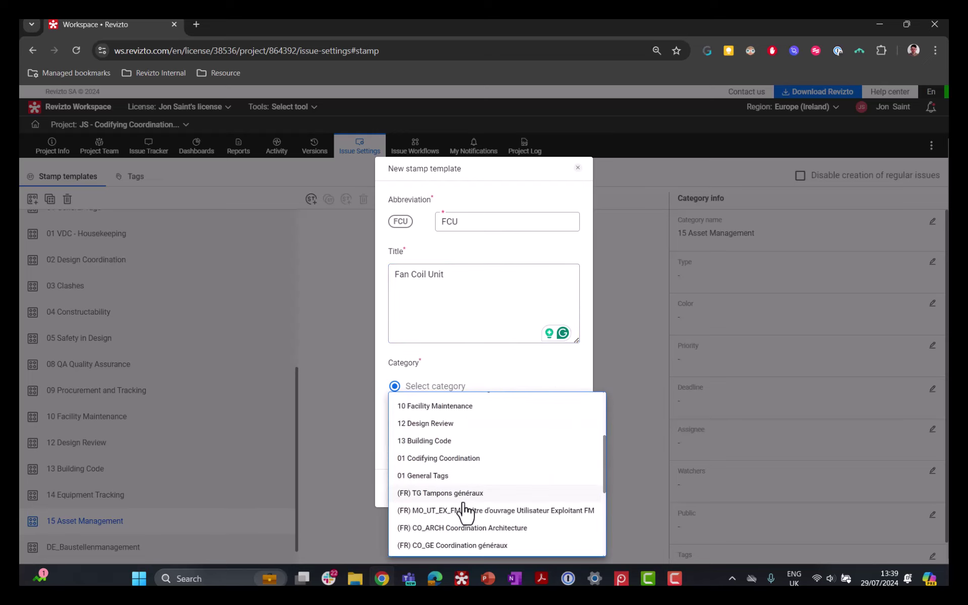
scroll(464, 507, "up", 5)
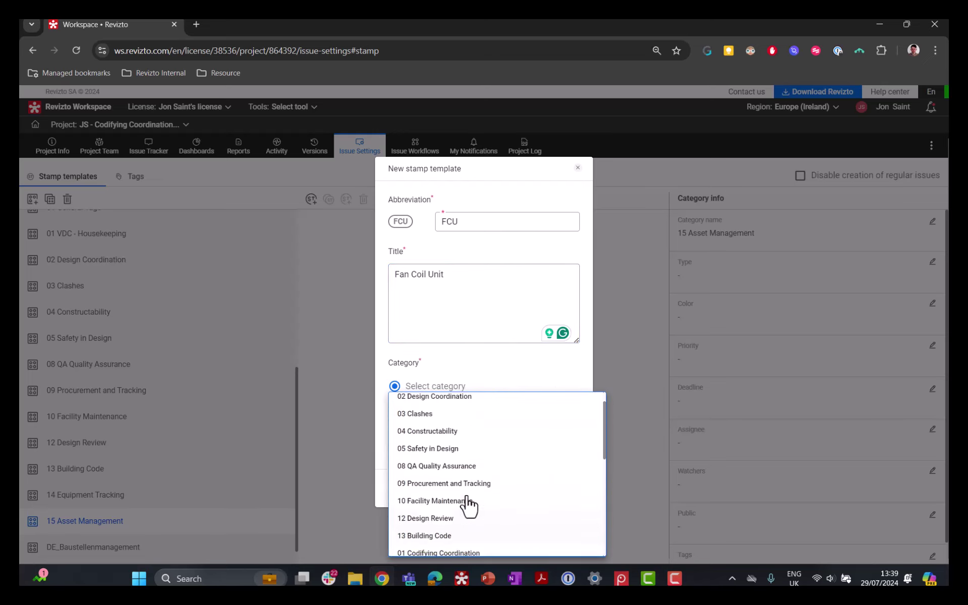
left_click(507, 379)
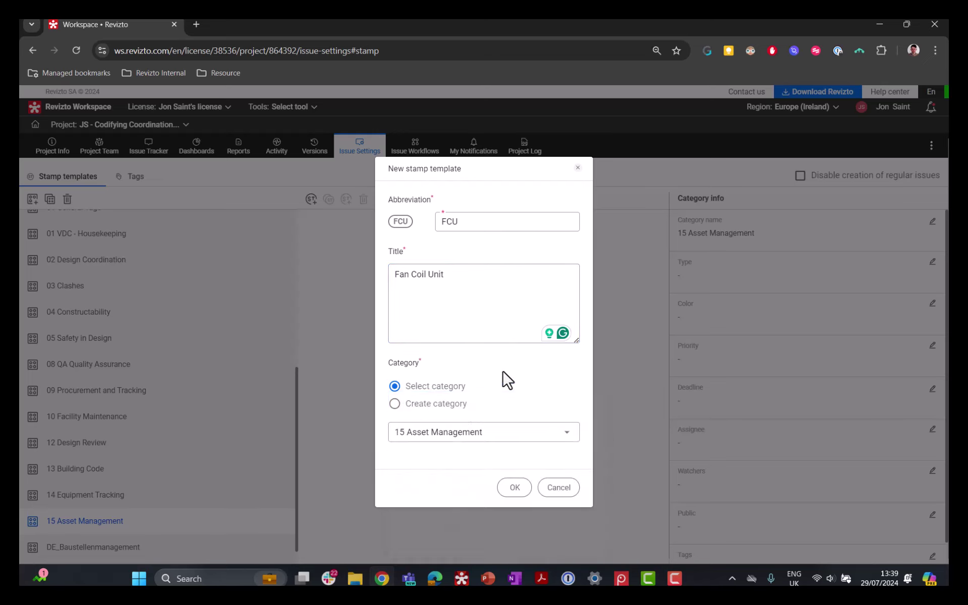
left_click(461, 417)
left_click(452, 389)
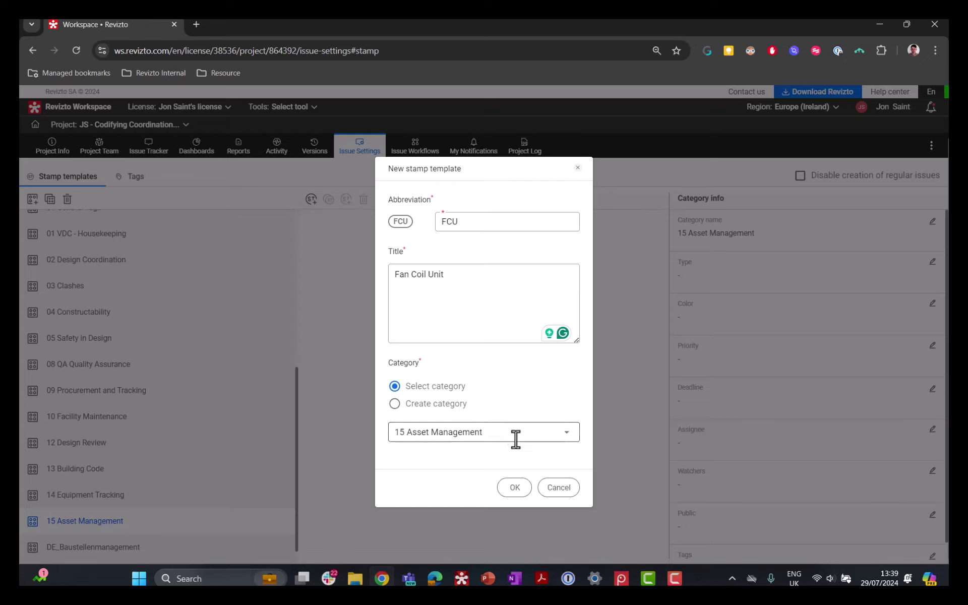
left_click(515, 488)
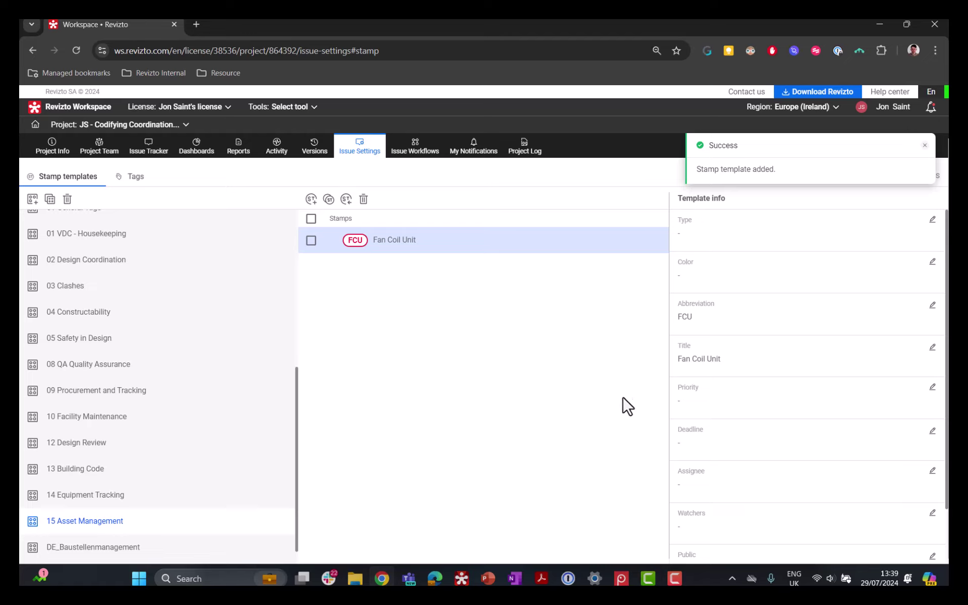
Set the Fan Coil Unit stamp's type to Asset Management and its color to green.
left_click(933, 219)
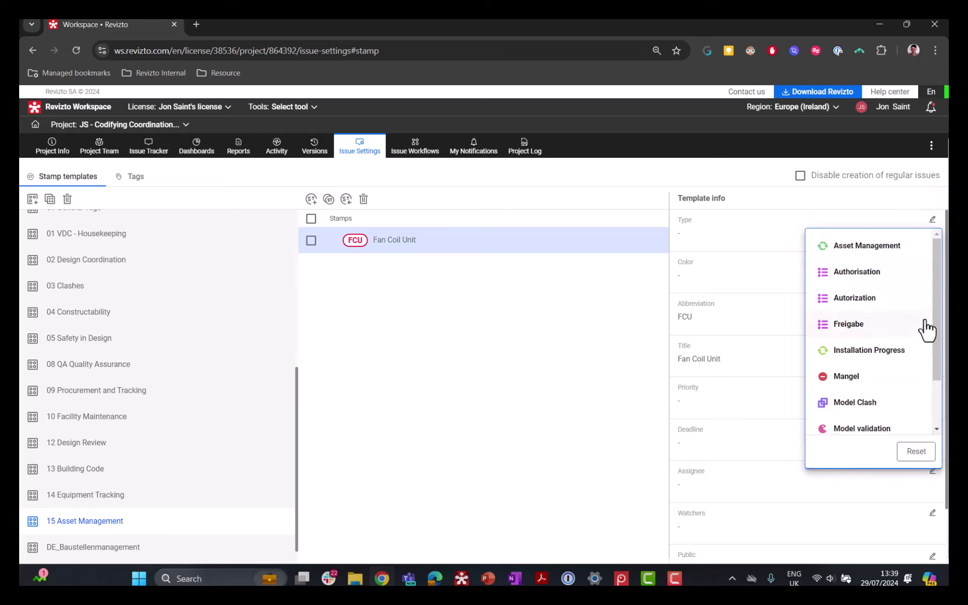
left_click(888, 250)
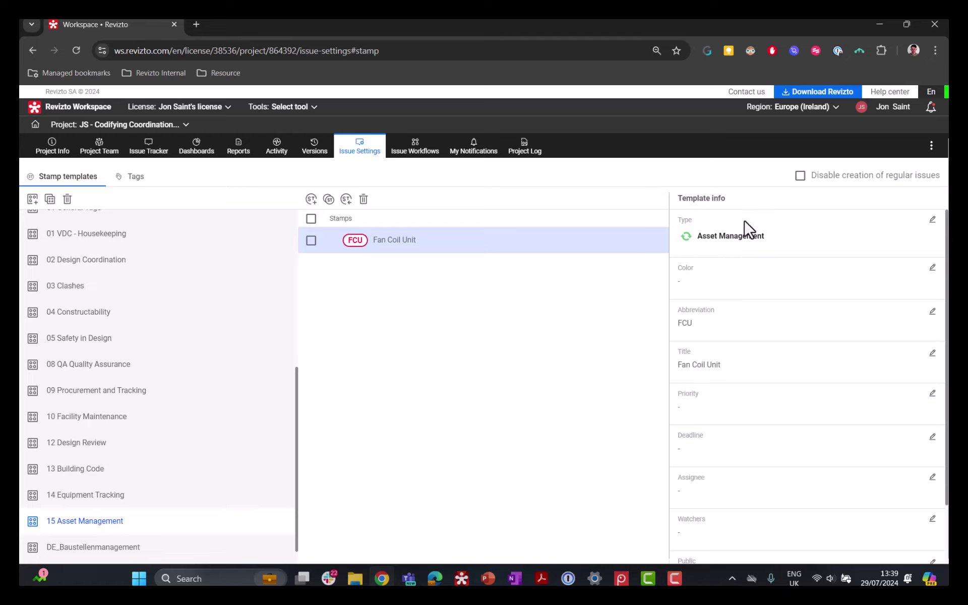
left_click(933, 268)
left_click(849, 381)
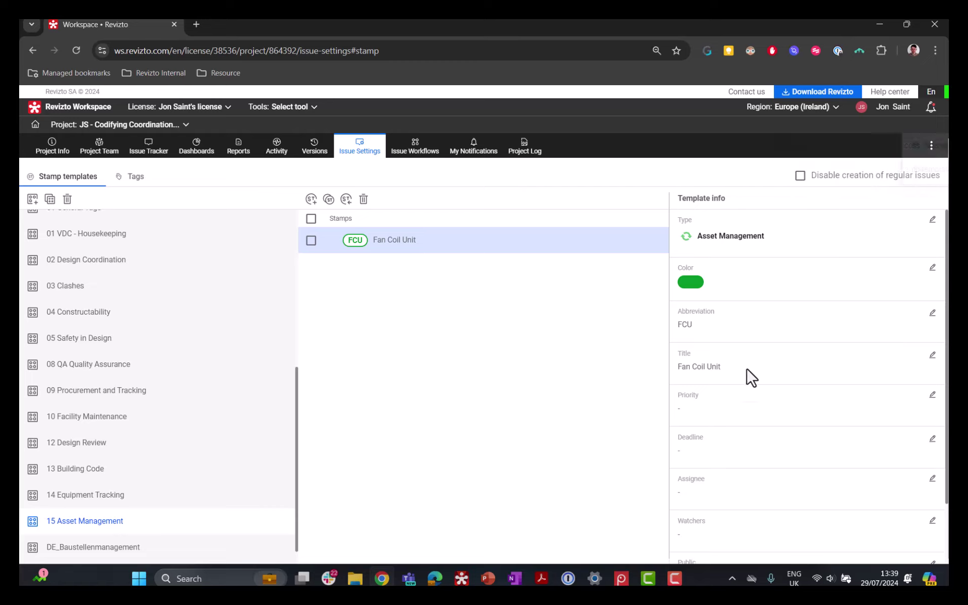
Set the Fan Coil Unit stamp's priority to Major.
scroll(779, 359, "down", 2)
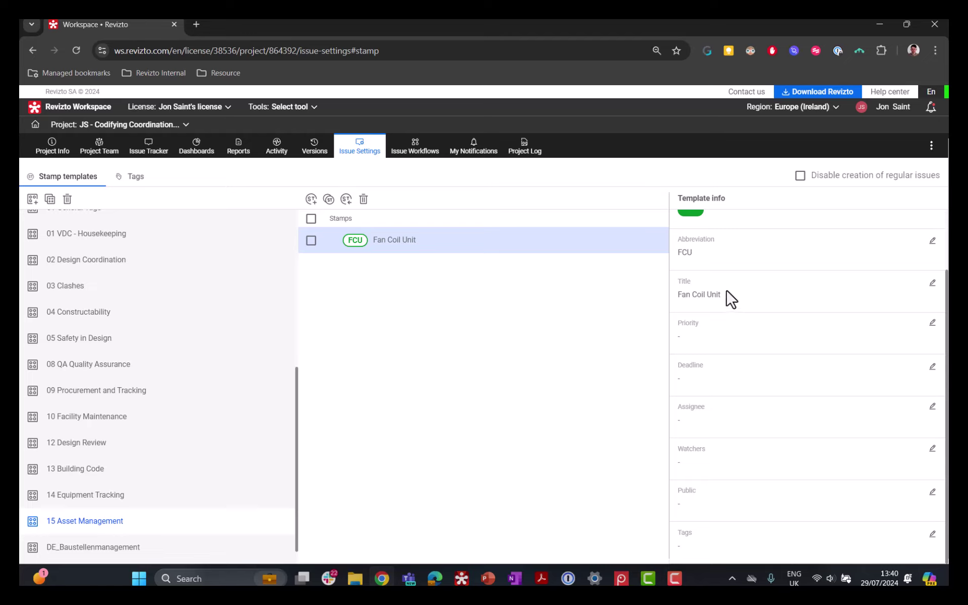
left_click(933, 323)
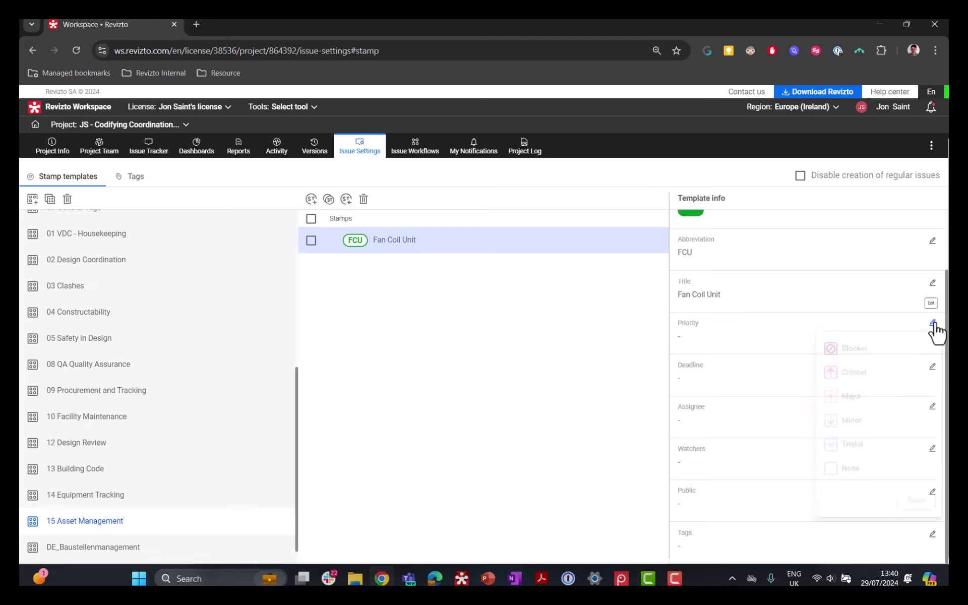
left_click(864, 398)
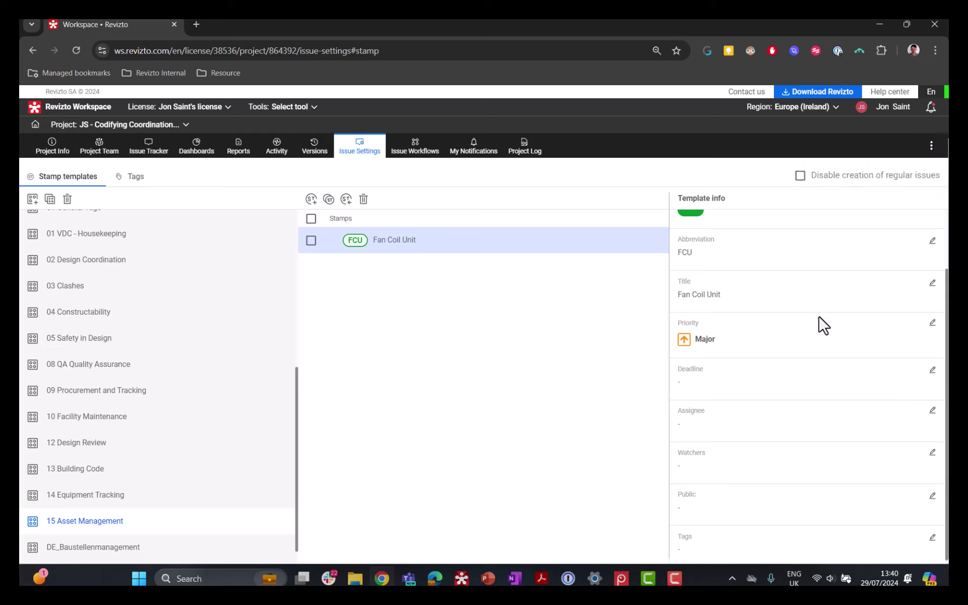
left_click(933, 322)
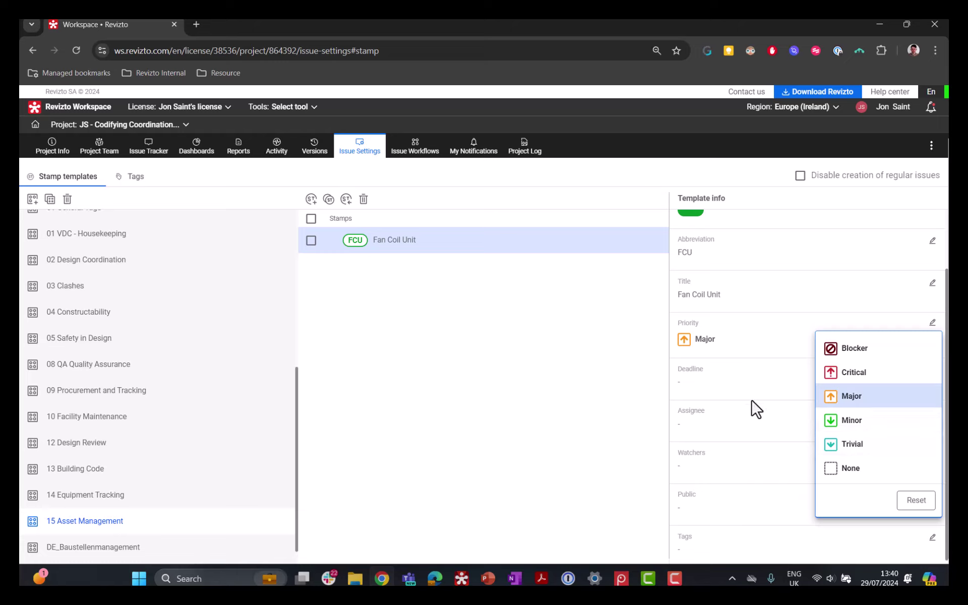
left_click(716, 369)
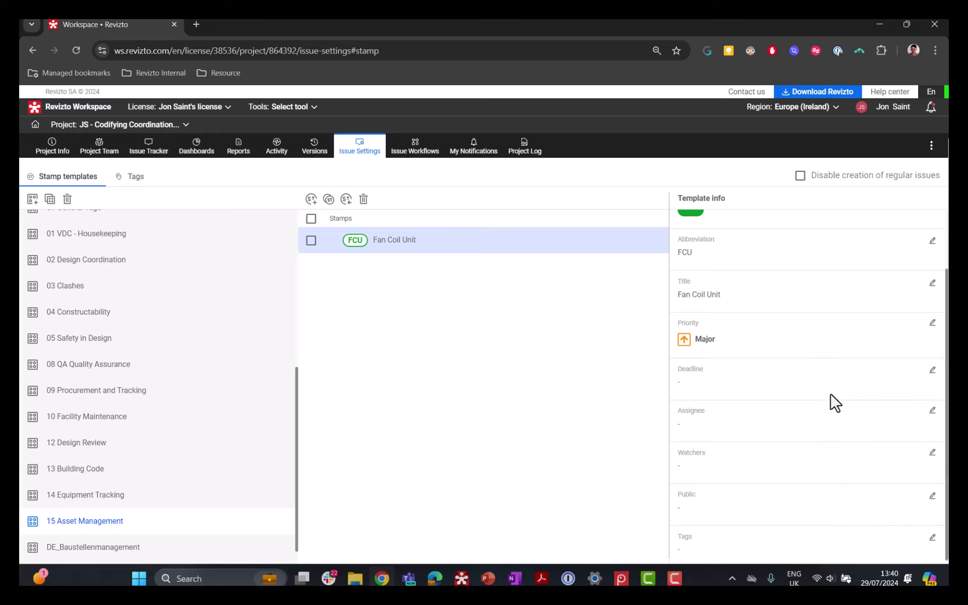
Search the project members by first name and set the matching Revizto member as the Fan Coil Unit stamp's assignee.
scroll(862, 399, "up", 1)
scroll(864, 399, "down", 1)
left_click(933, 411)
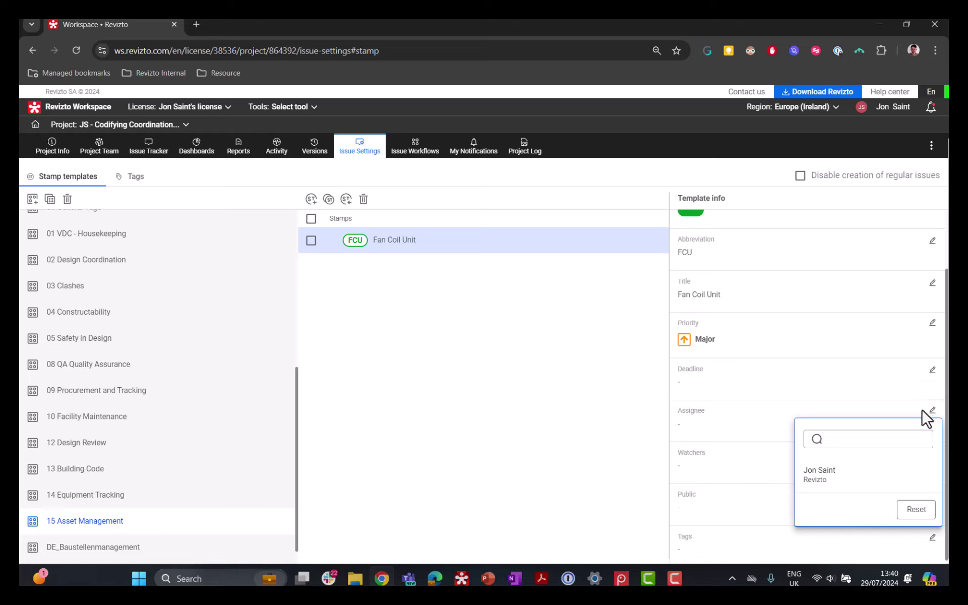
left_click(863, 438)
type("J")
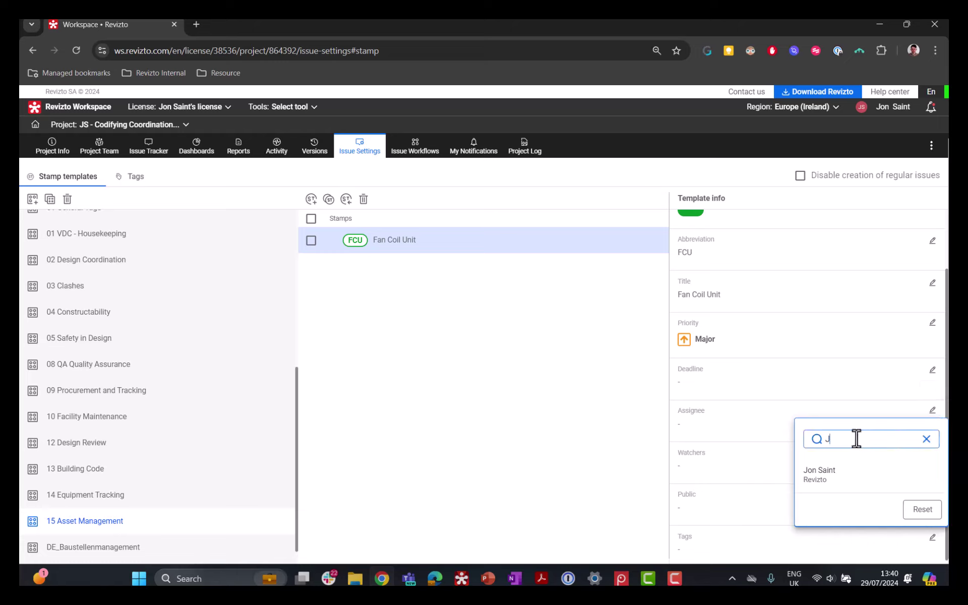
type("on")
left_click(835, 473)
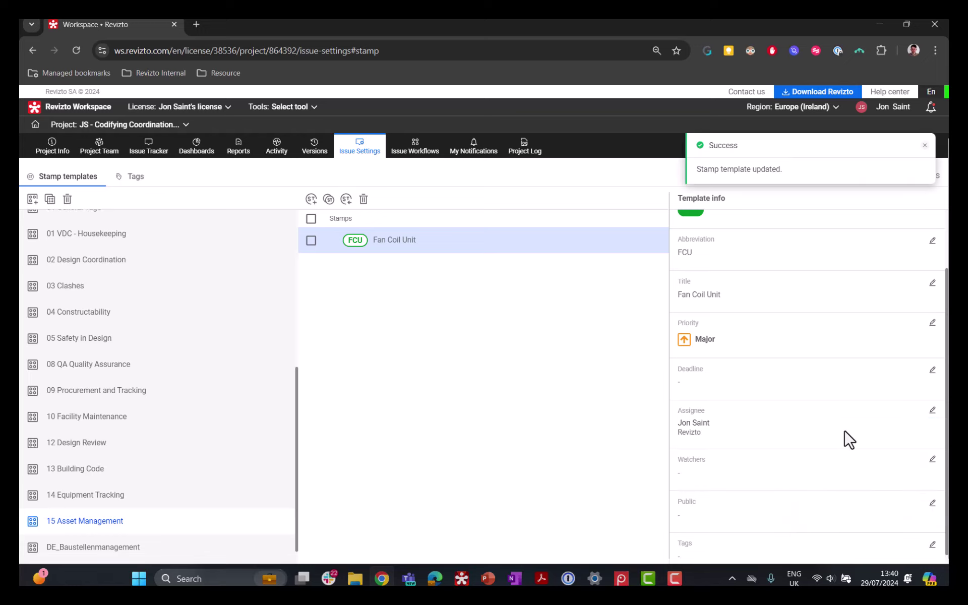
Set the Fan Coil Unit stamp's Public option to Yes and close the tag editor without adding tags.
scroll(832, 407, "down", 1)
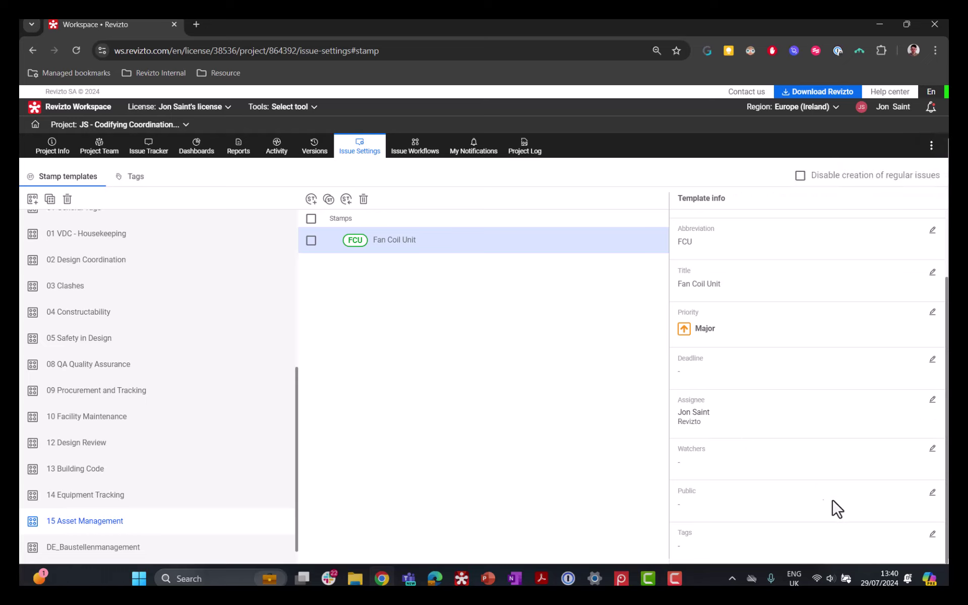
left_click(933, 492)
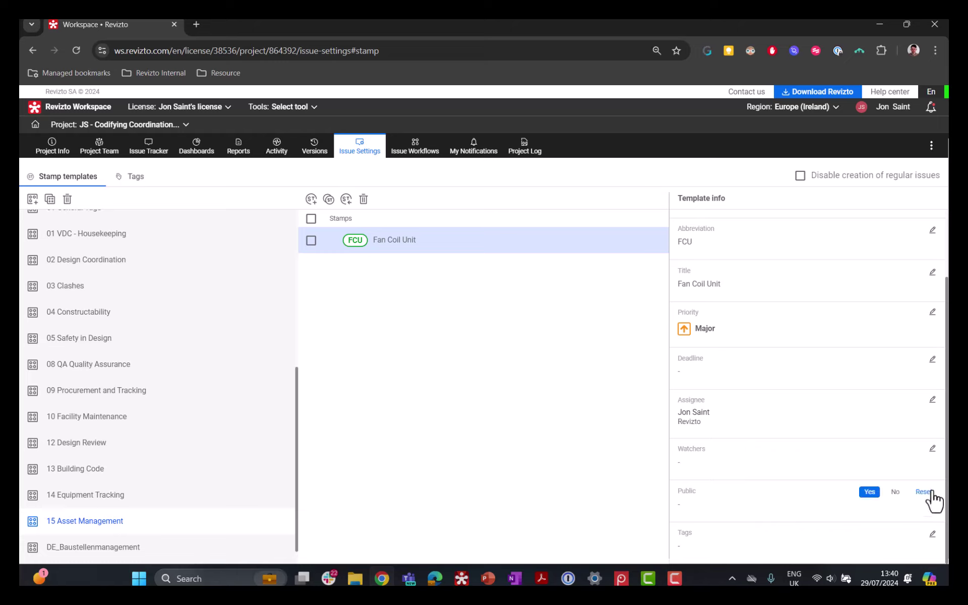
left_click(870, 494)
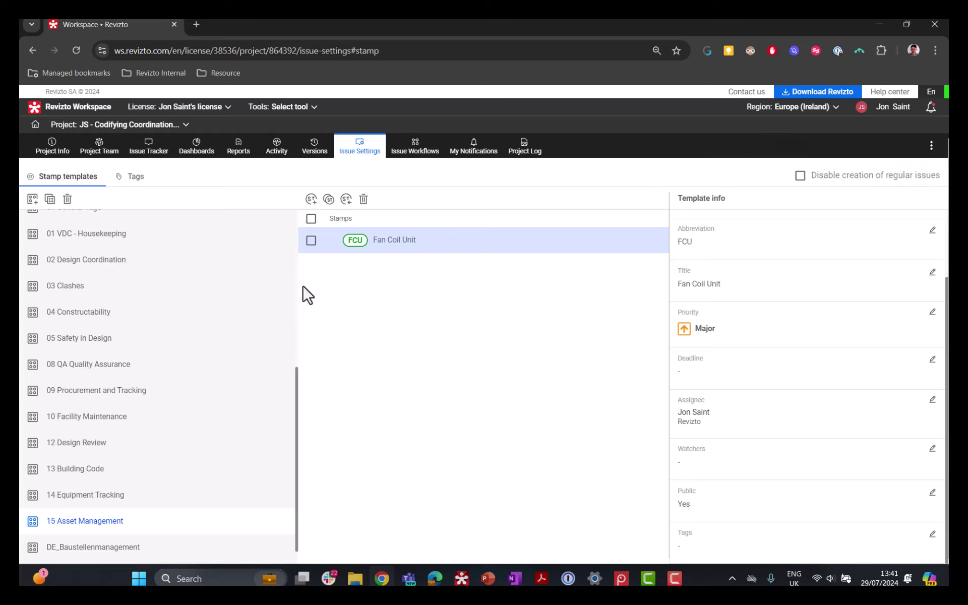
left_click(933, 534)
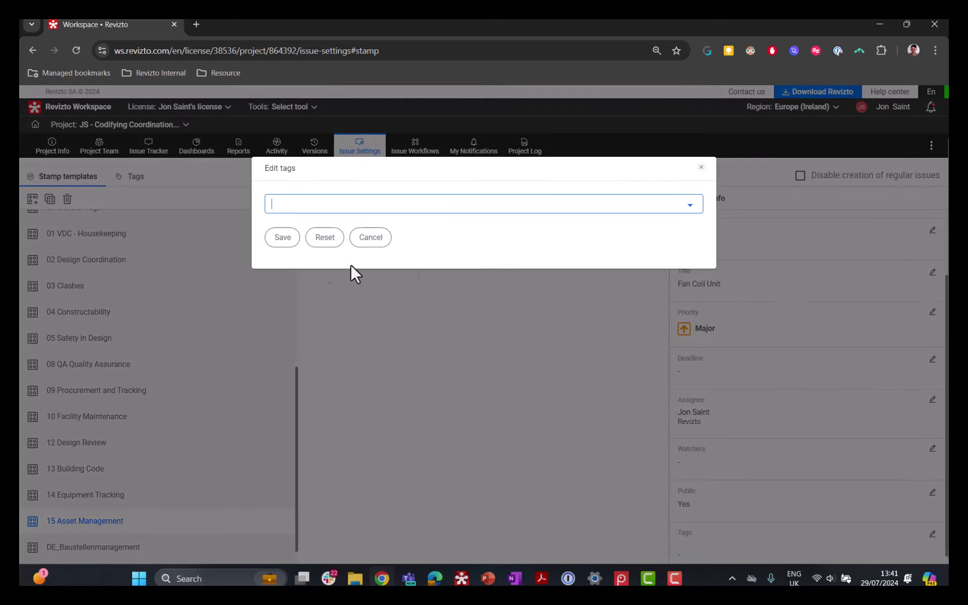
left_click(701, 168)
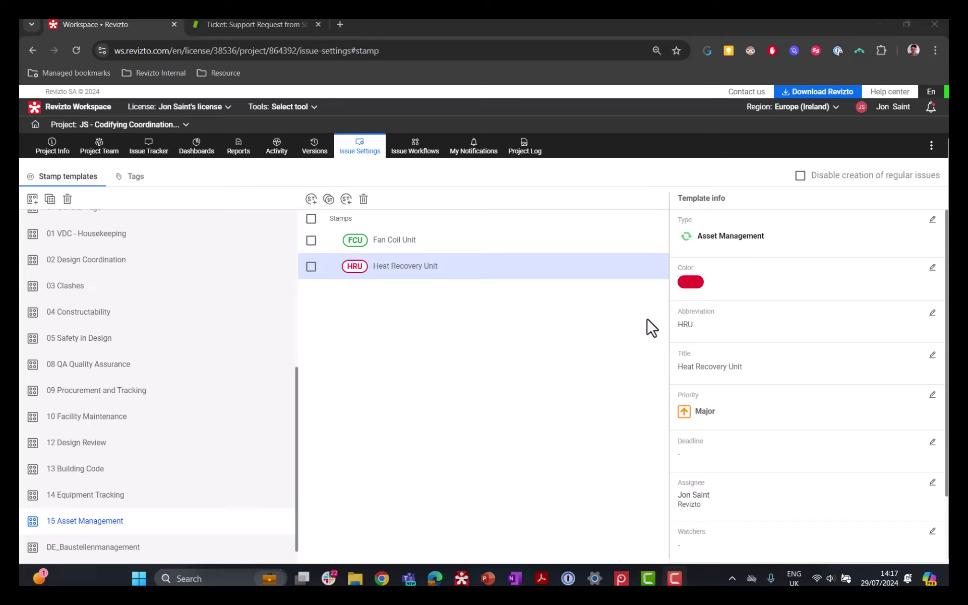
left_click(421, 251)
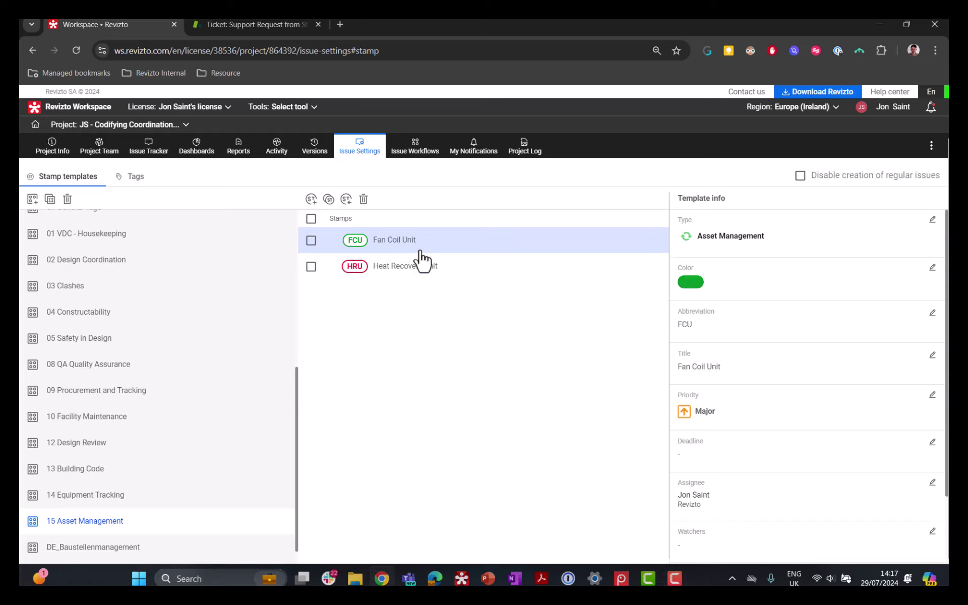
left_click(329, 200)
left_click(470, 231)
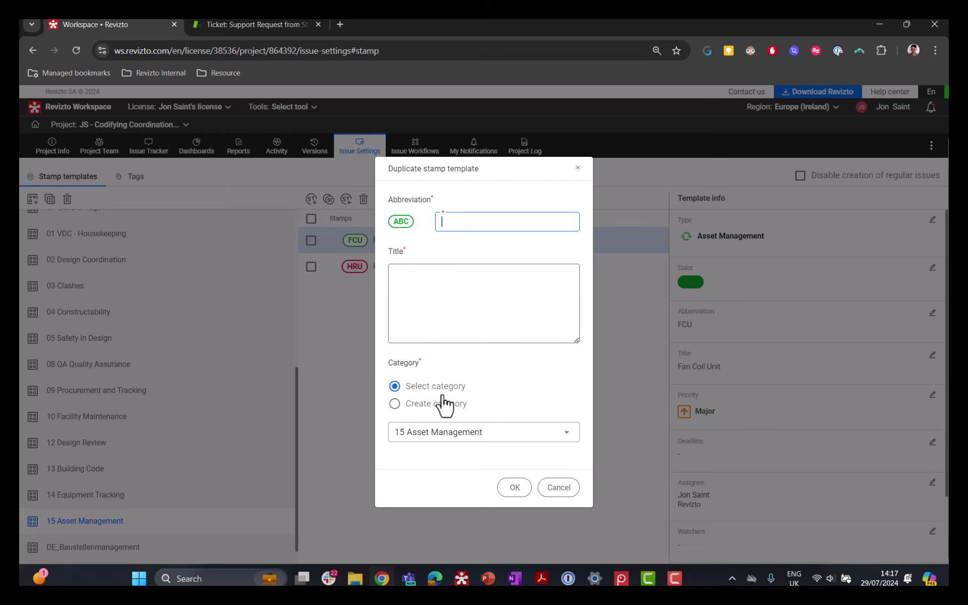
left_click(358, 319)
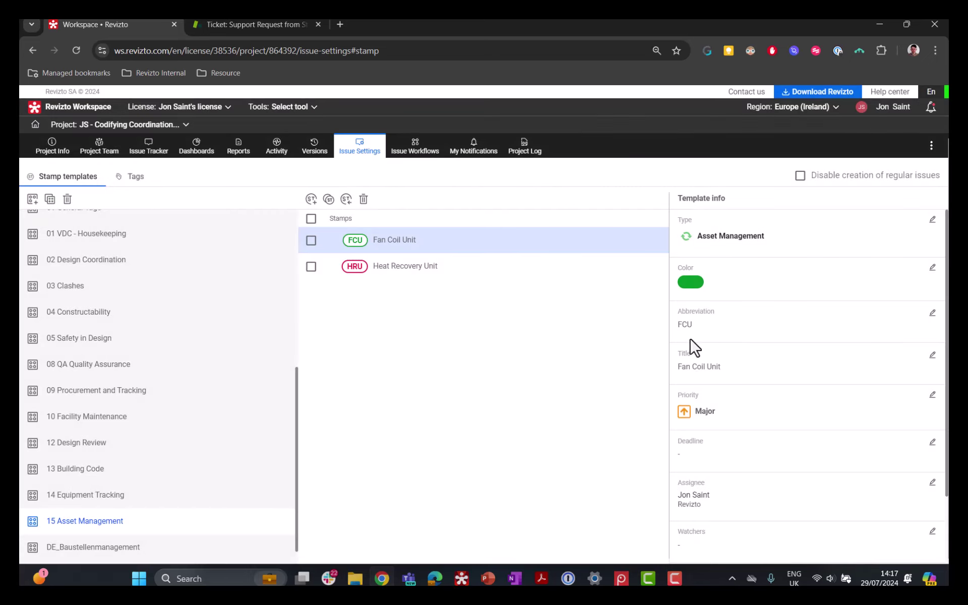
Compare the Fan Coil Unit stamp's settings with those of the Heat Recovery Unit stamp.
left_click_drag(727, 378, 725, 424)
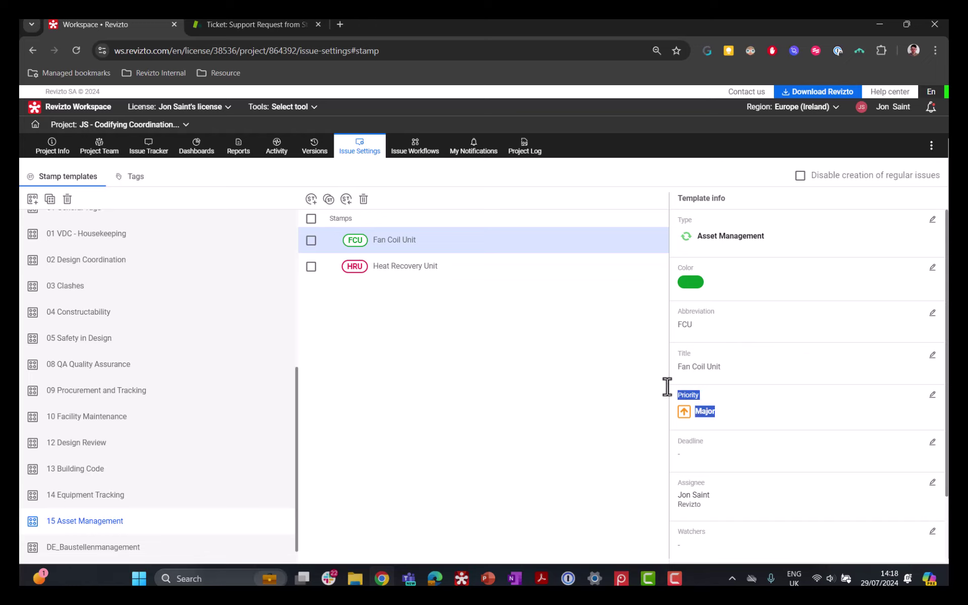
left_click(395, 272)
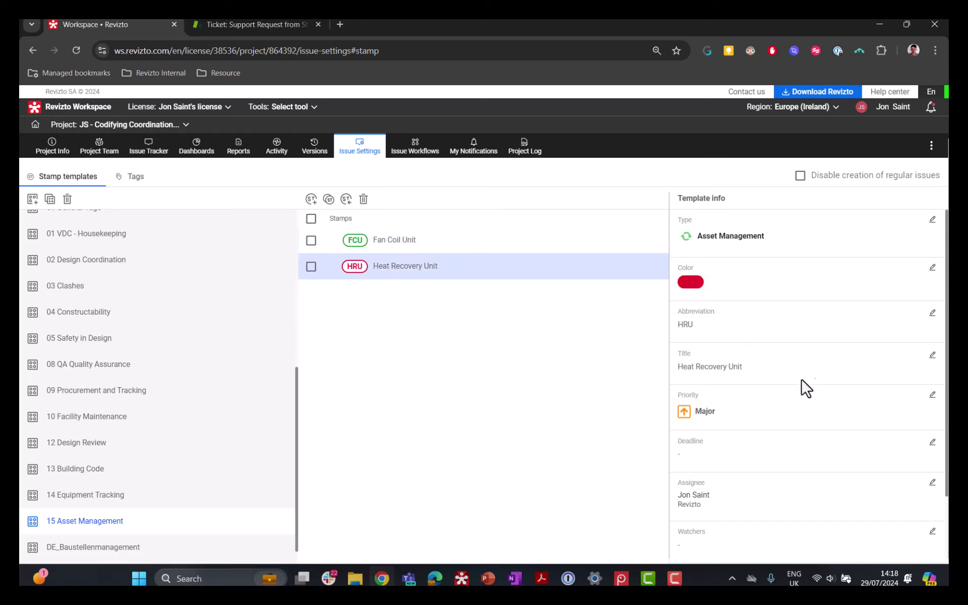
scroll(802, 391, "down", 2)
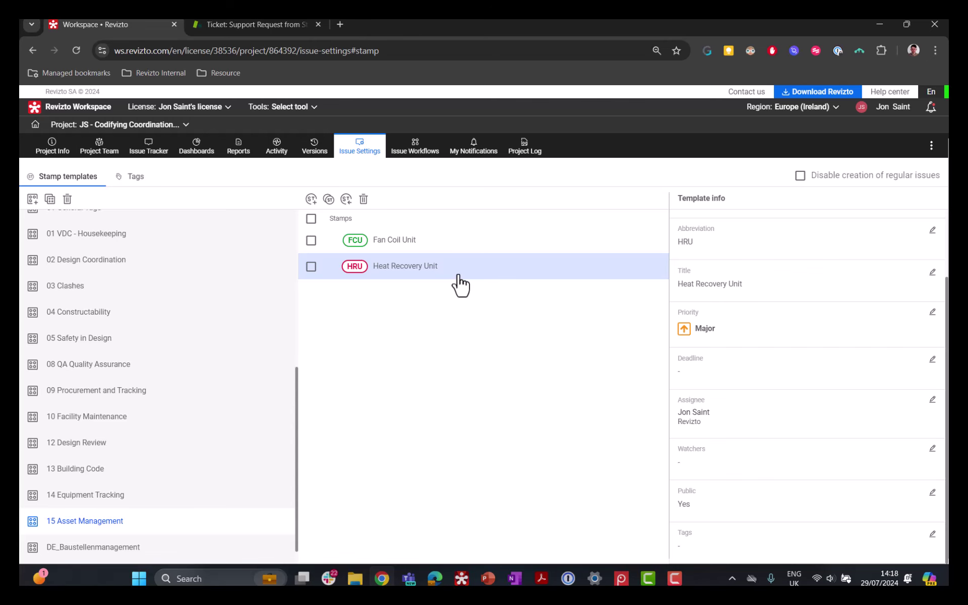
Switch to the Revizto desktop app's 3D model and enter stamp mode to access the 15 Asset Management stamps.
left_click(468, 580)
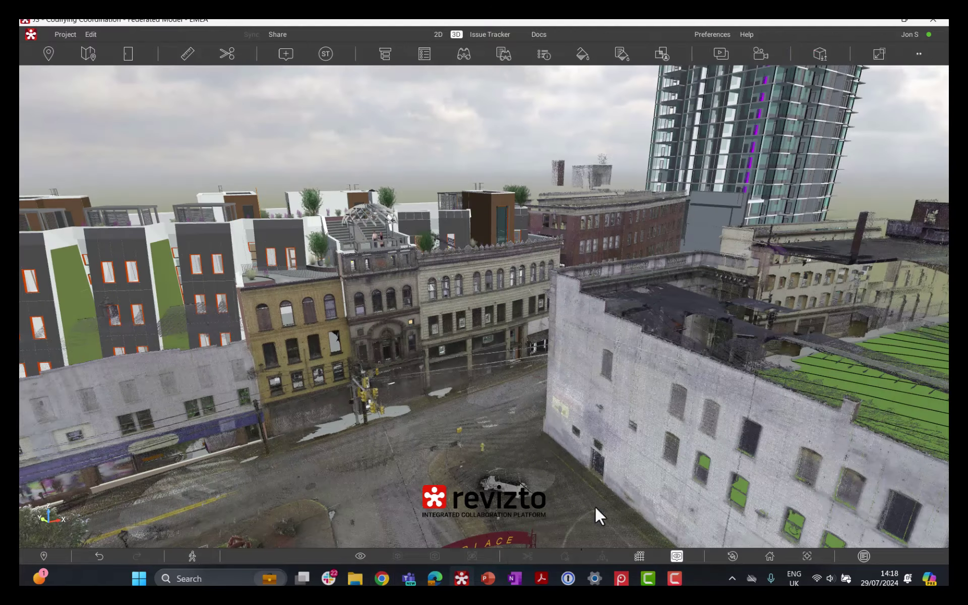
mouse_move(516, 326)
left_mouse_down()
mouse_move(474, 331)
mouse_move(528, 330)
left_mouse_up()
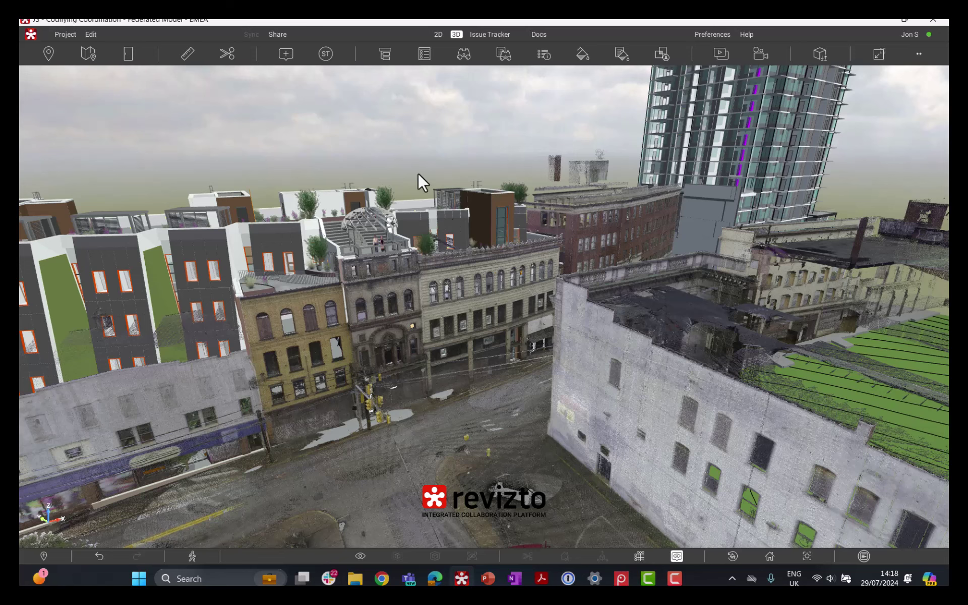
left_click(331, 56)
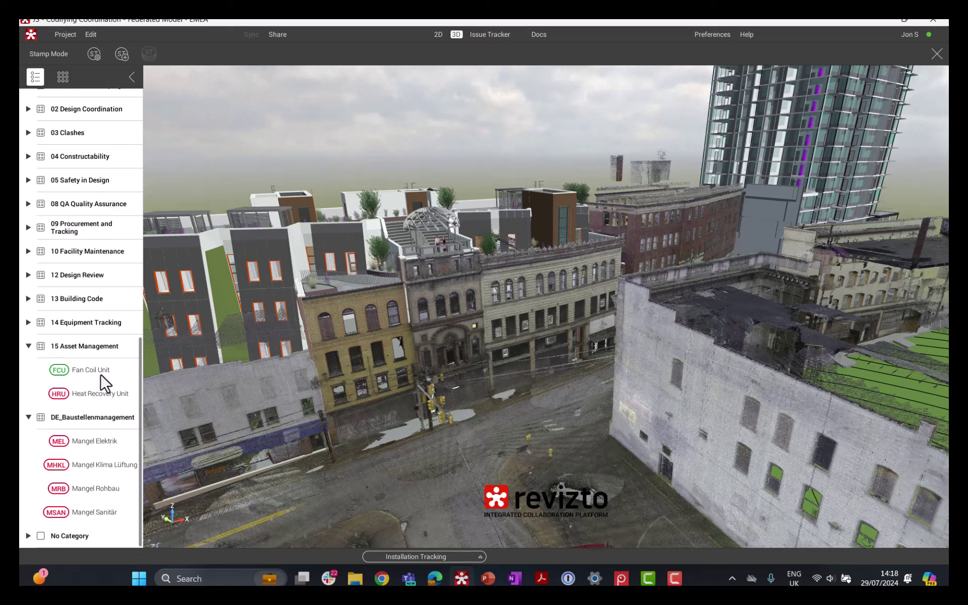
left_click(99, 395)
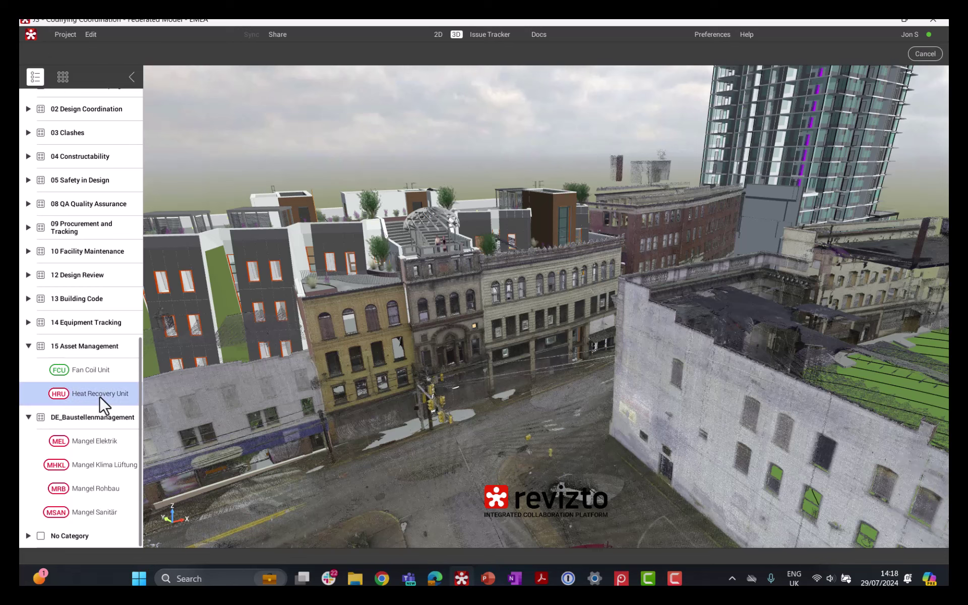
left_click(96, 367)
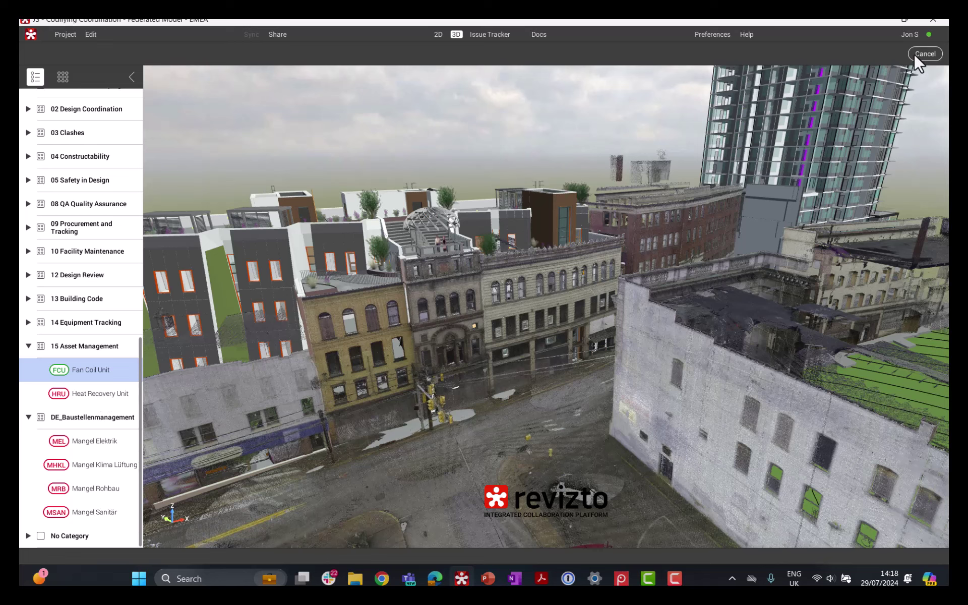
left_click(935, 55)
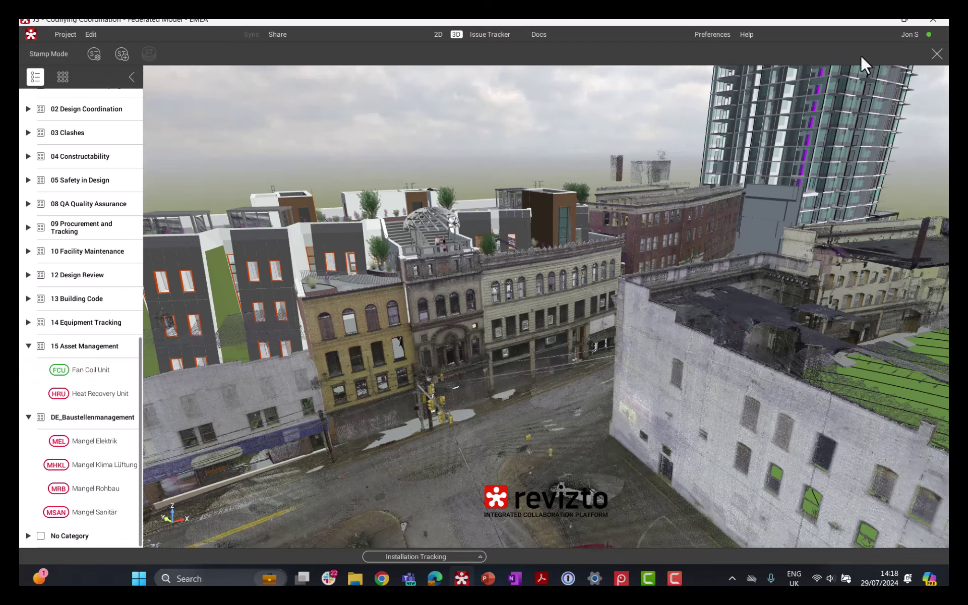
Review the Fan Coil Unit and Heat Recovery Unit templates in stamp management, and leave stamp mode.
left_click(98, 55)
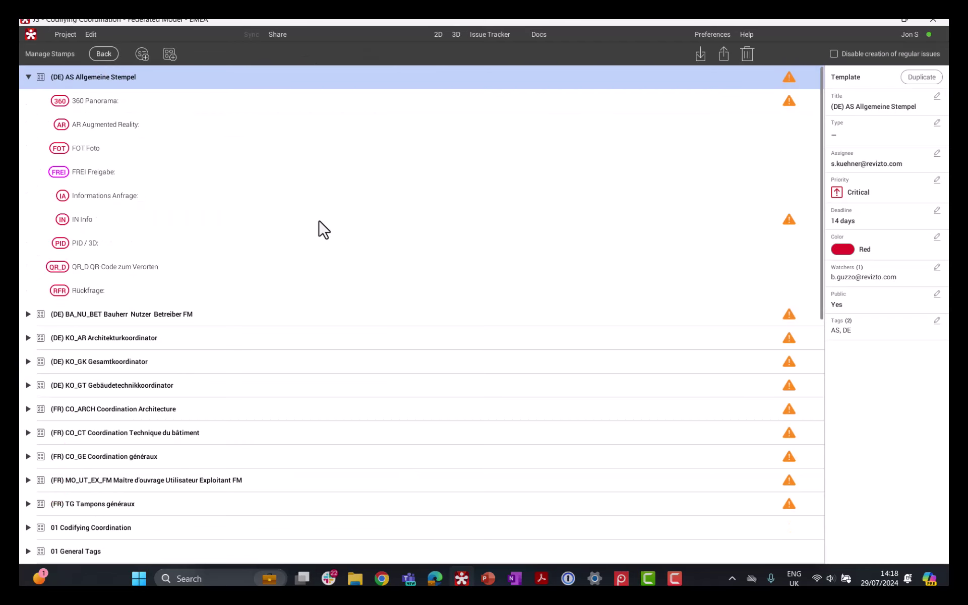
scroll(324, 229, "down", 5)
scroll(324, 230, "down", 3)
left_click(102, 393)
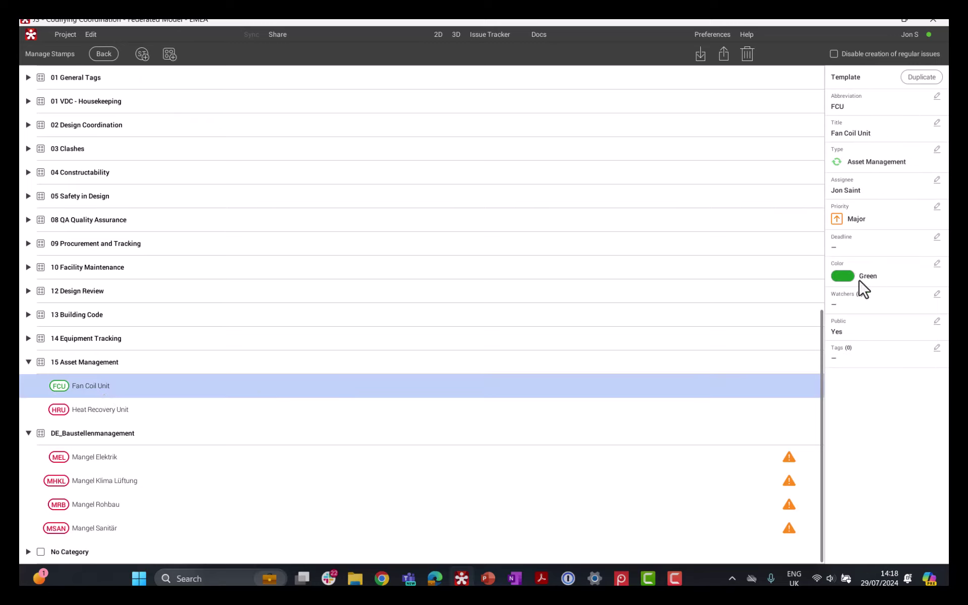
left_click(166, 410)
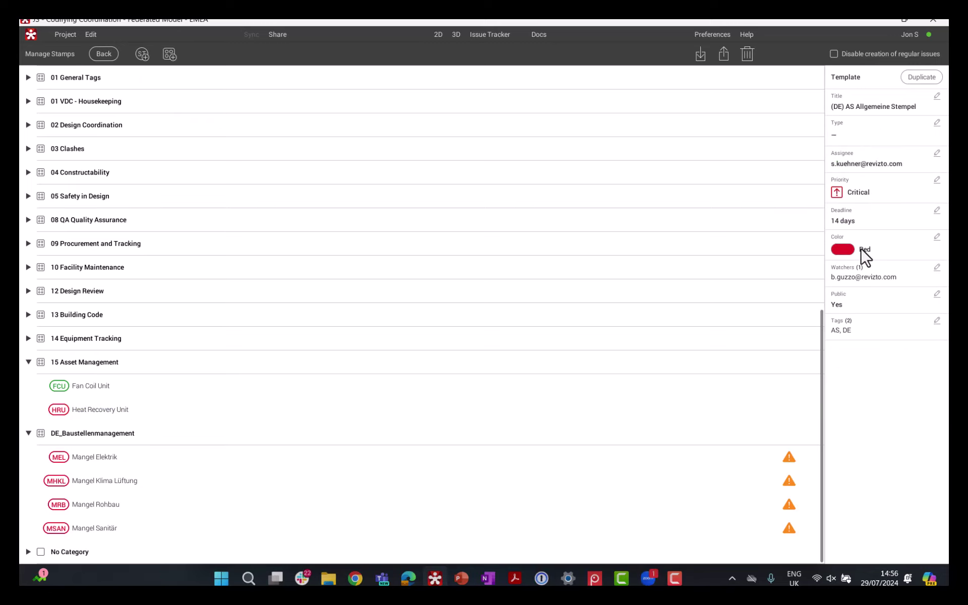
left_click(104, 53)
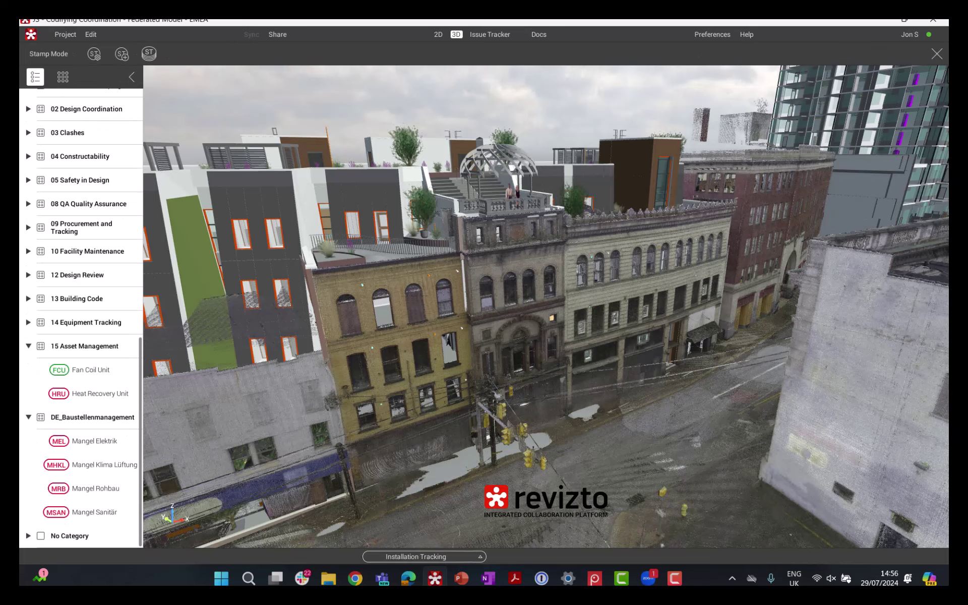
left_click(936, 51)
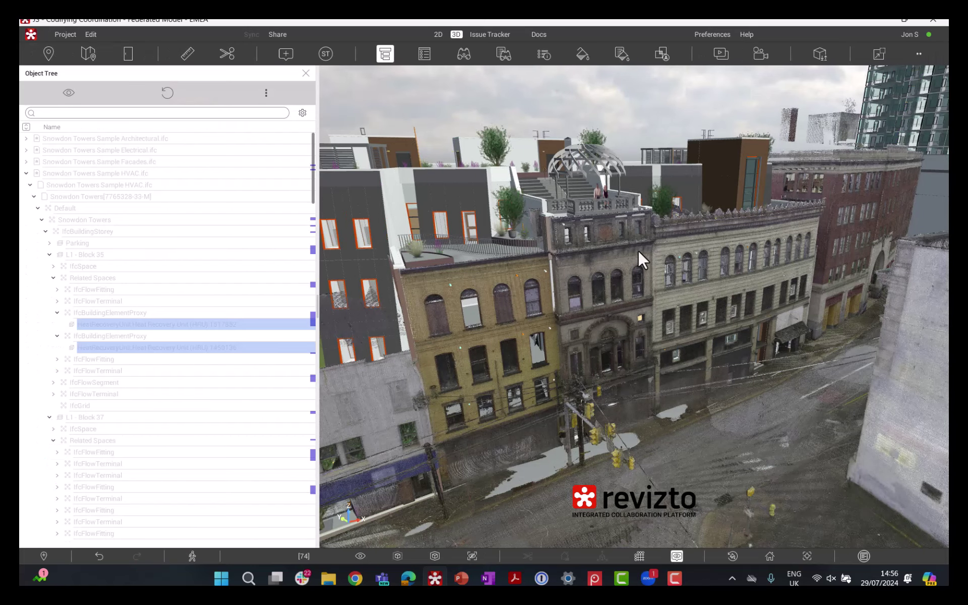
Search the object tree for "Heat Recovery", select all matching objects and isolate them in the 3D view.
left_click_drag(628, 251, 613, 253)
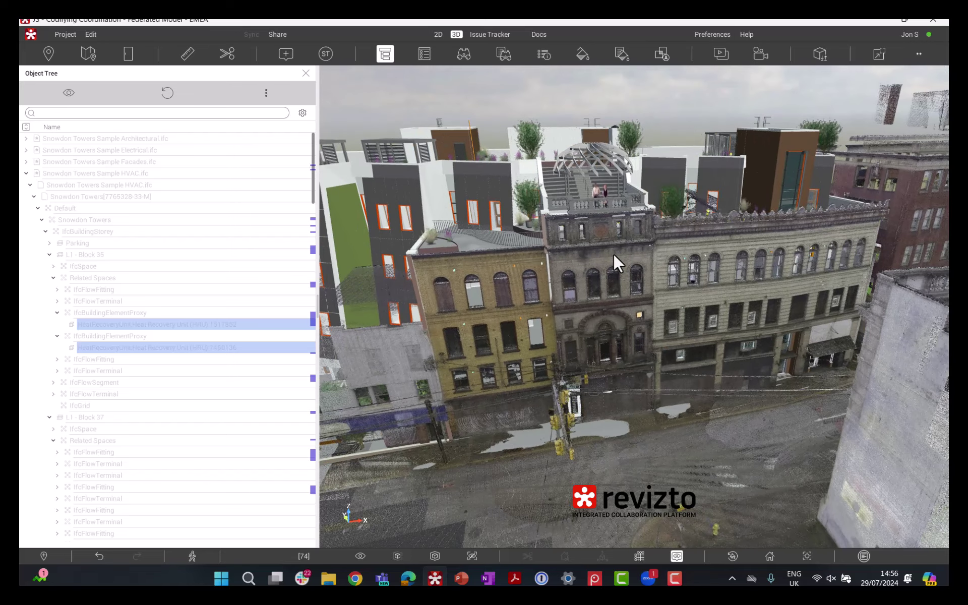
left_click(246, 112)
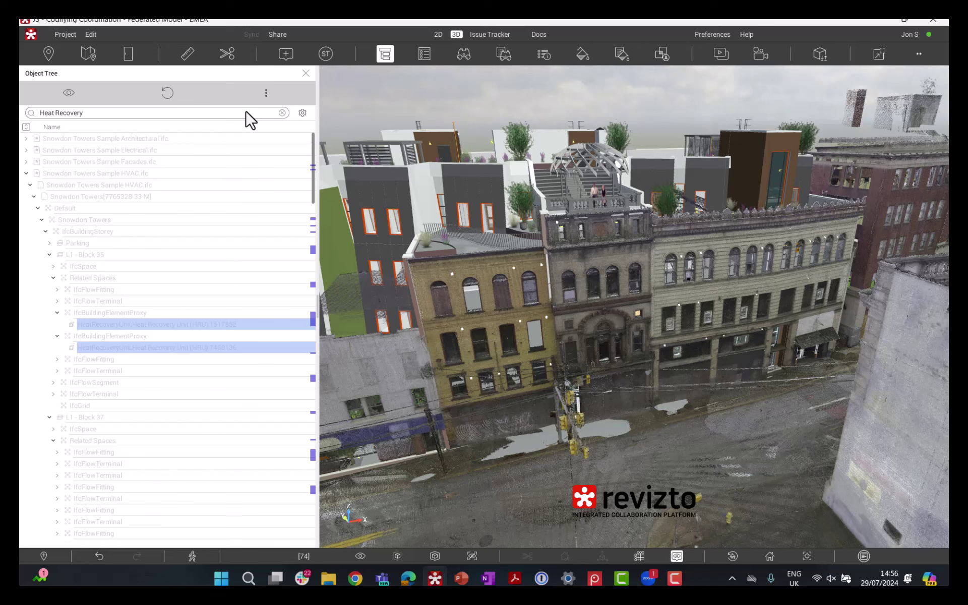
key("ctrl+a")
right_click(639, 248)
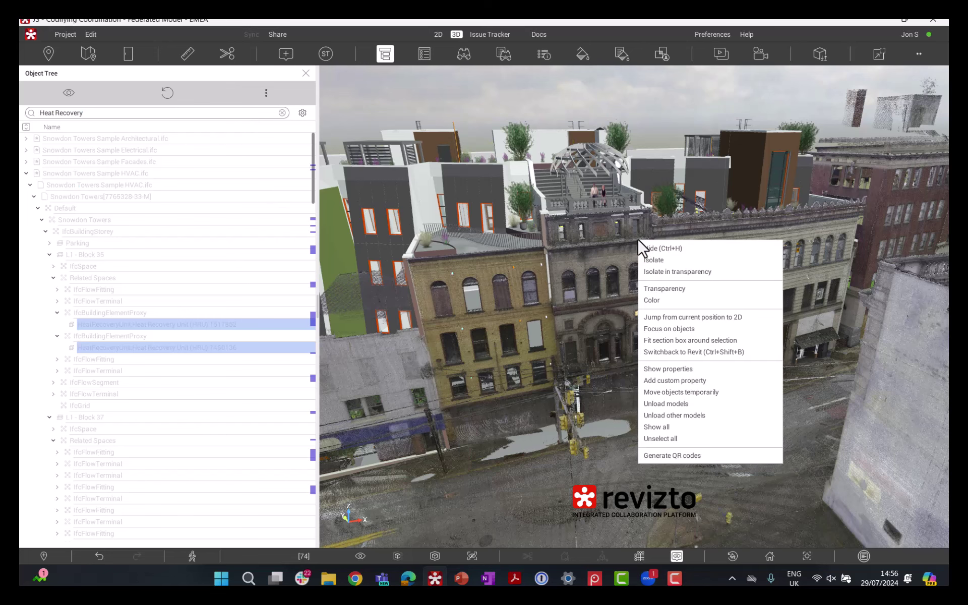
left_click(664, 260)
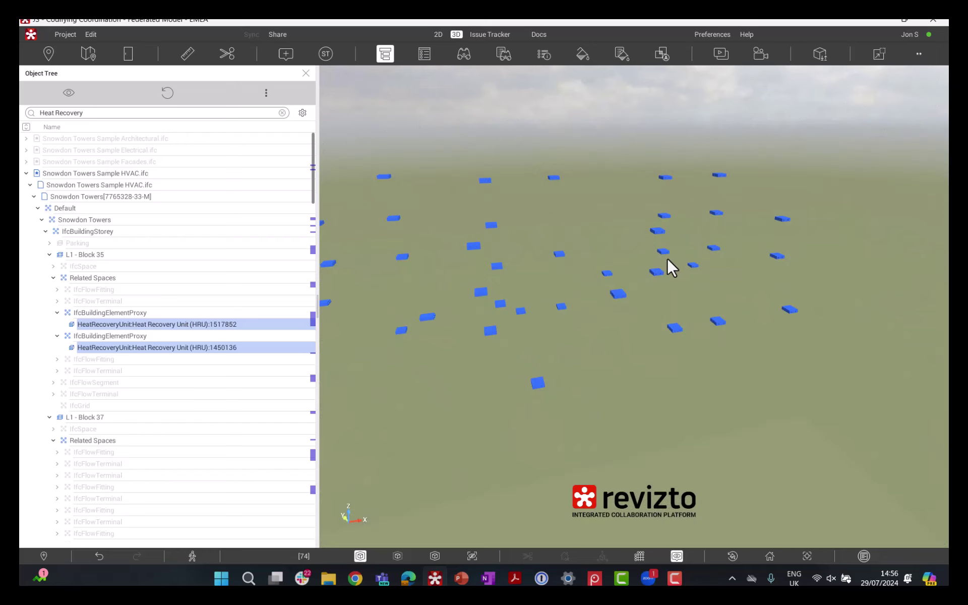
Deselect the isolated heat recovery units and close the object tree.
left_click_drag(574, 245, 244, 150)
left_click(625, 242)
scroll(616, 216, "up", 5)
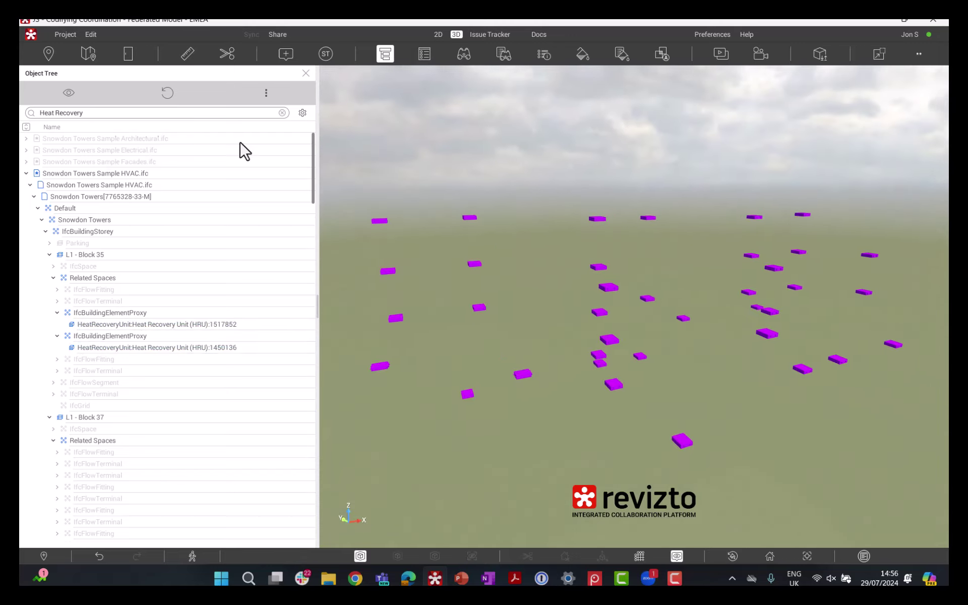
triple_click(153, 112)
left_click(162, 113)
left_click(306, 73)
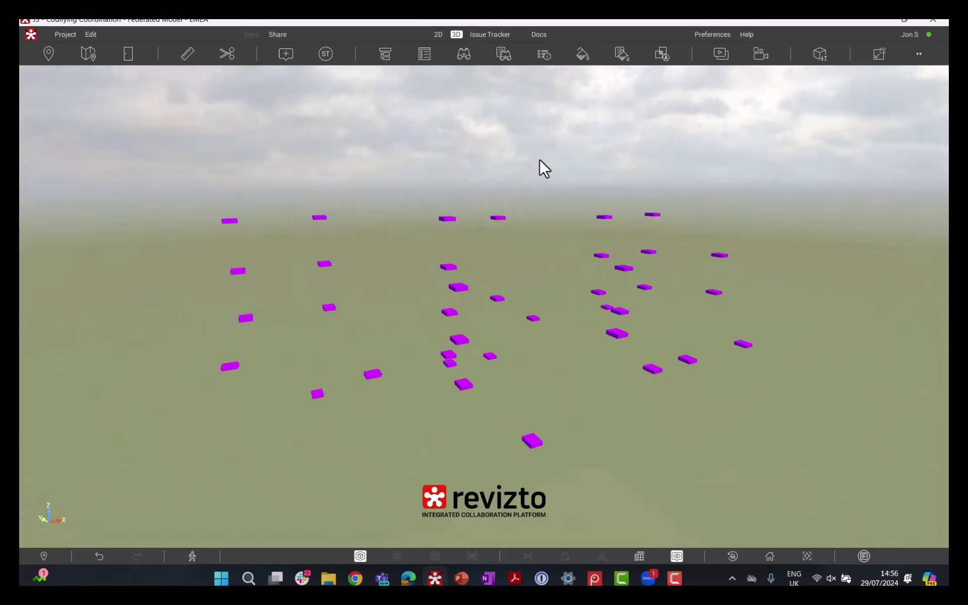
Select one heat recovery unit on level L5 and inspect its item and location properties.
left_click(498, 219)
left_click(428, 57)
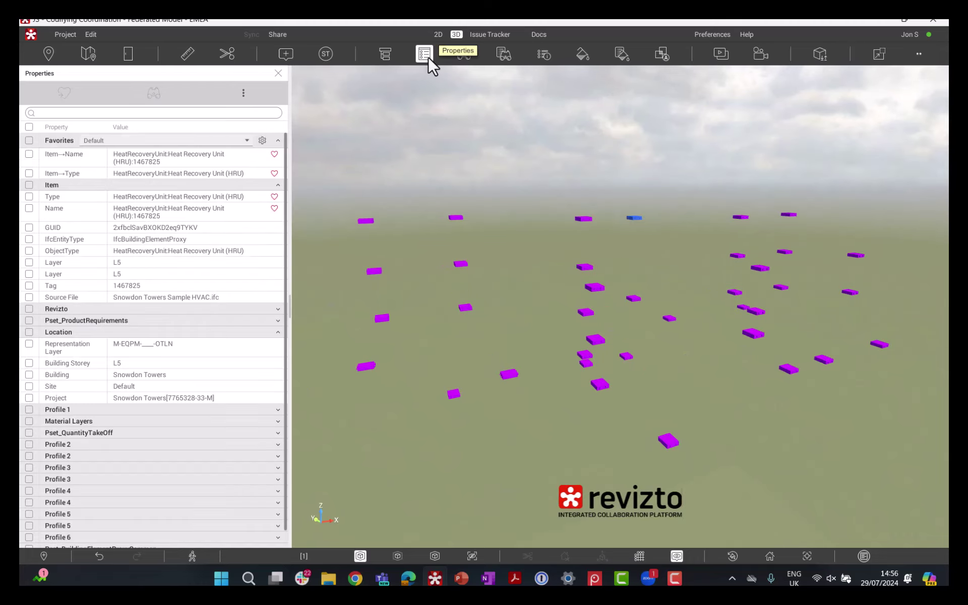
right_click(635, 218)
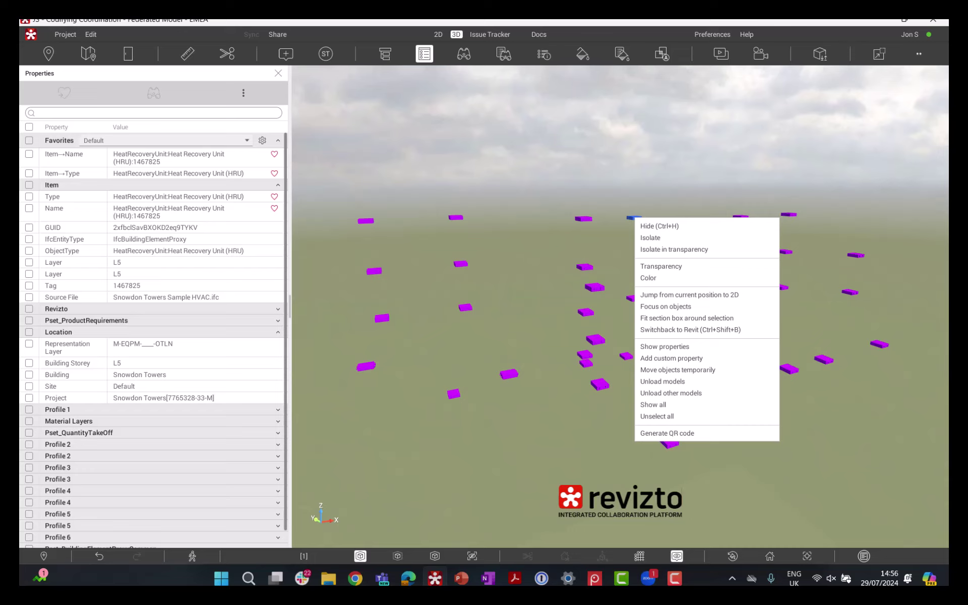
left_click(681, 347)
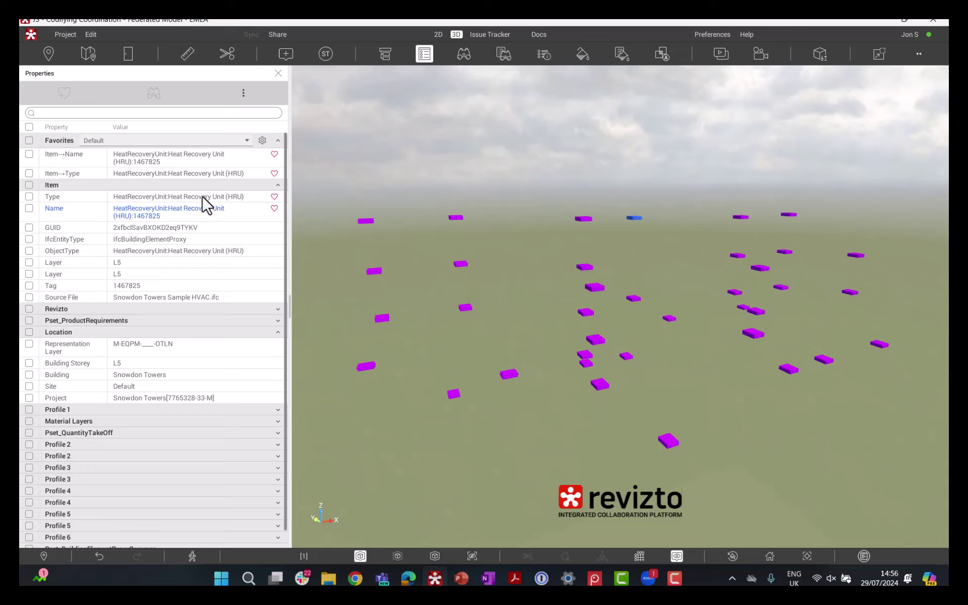
scroll(196, 290, "down", 1)
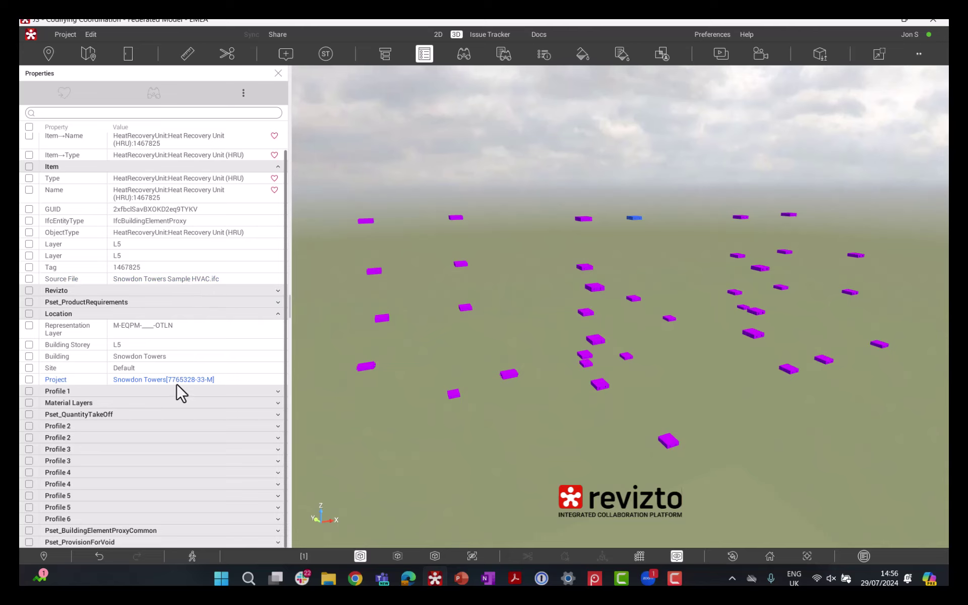
scroll(181, 394, "up", 1)
scroll(634, 203, "up", 3)
scroll(636, 215, "up", 5)
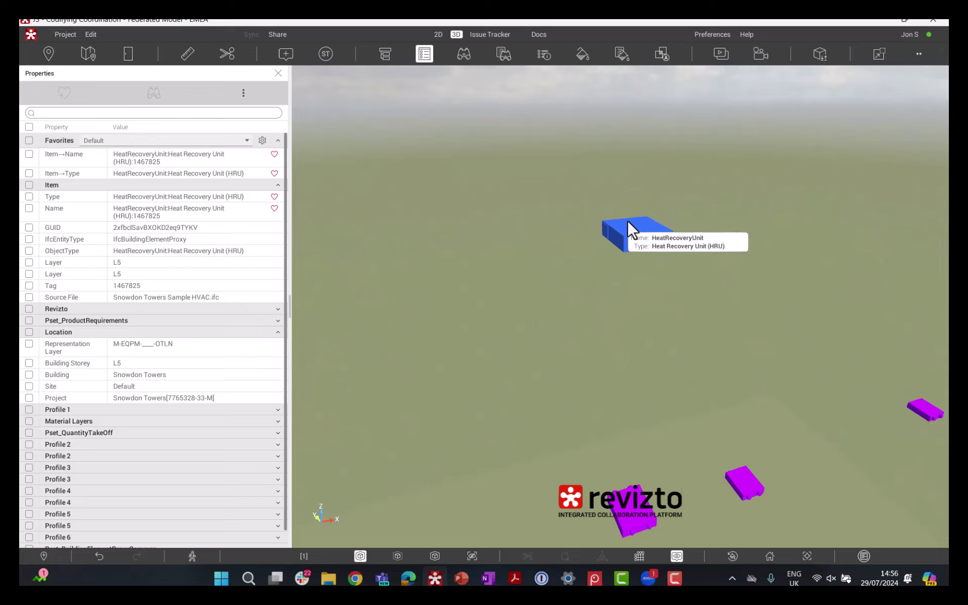
left_click_drag(628, 220, 520, 91)
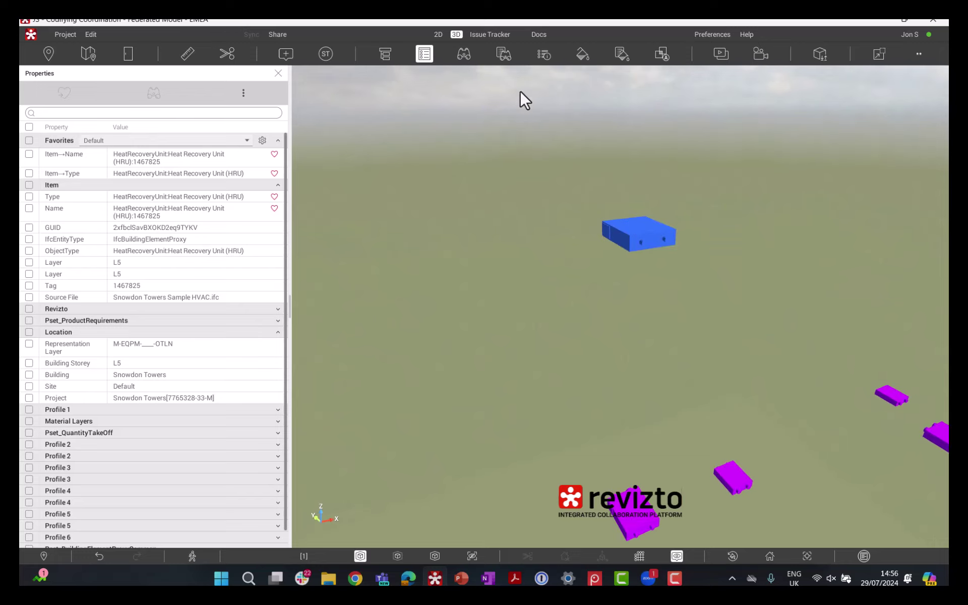
Open Find Objects with Search Sets docked beneath it, and remove the existing Mechanical Equipment search condition.
left_click(463, 55)
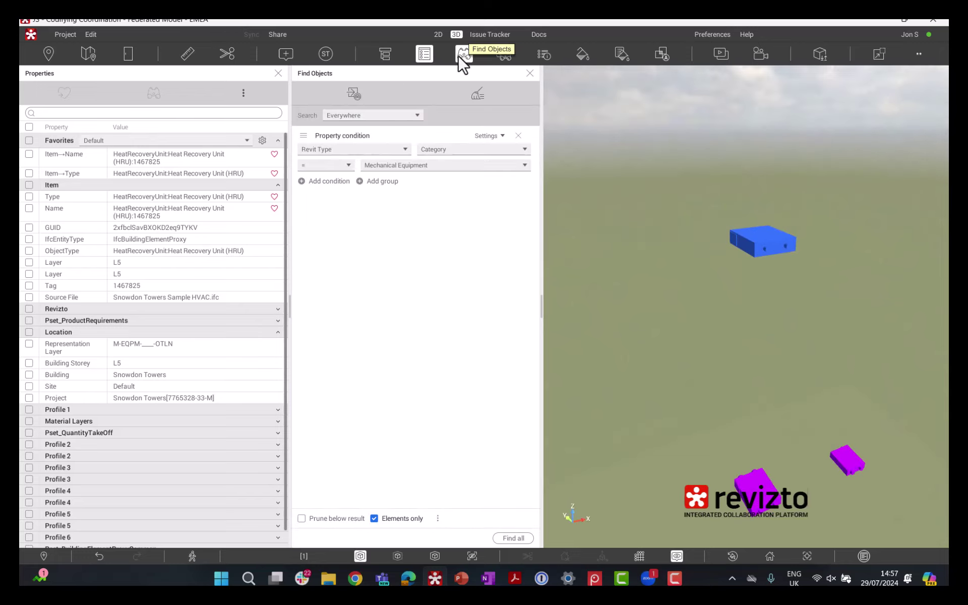
left_click(506, 56)
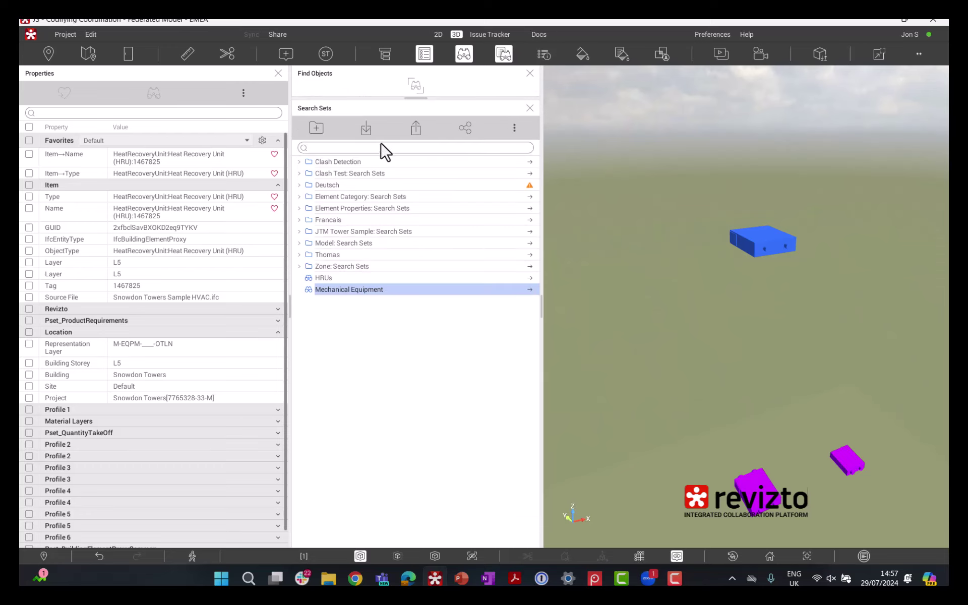
left_click_drag(415, 95, 745, 345)
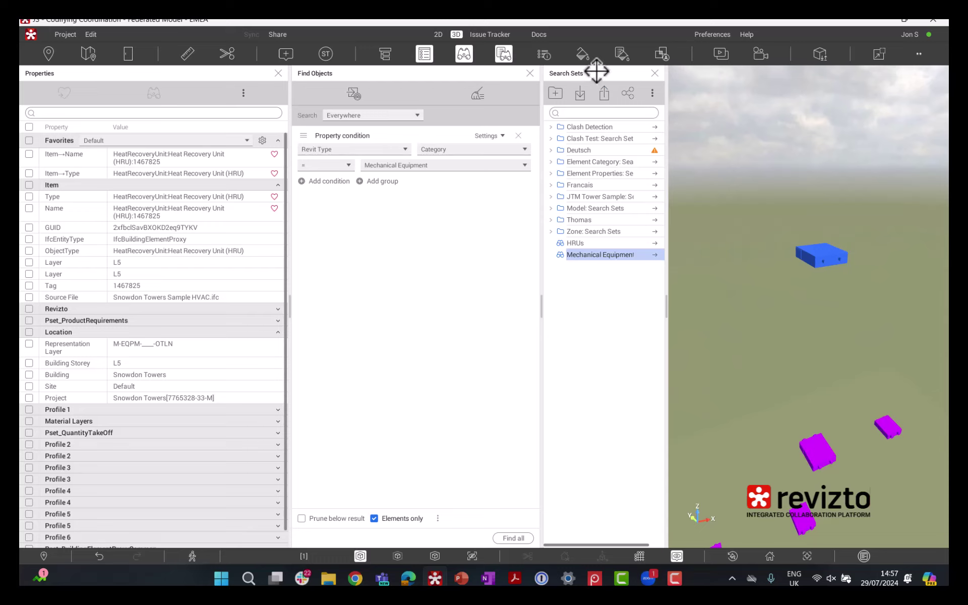
left_click_drag(597, 72, 433, 290)
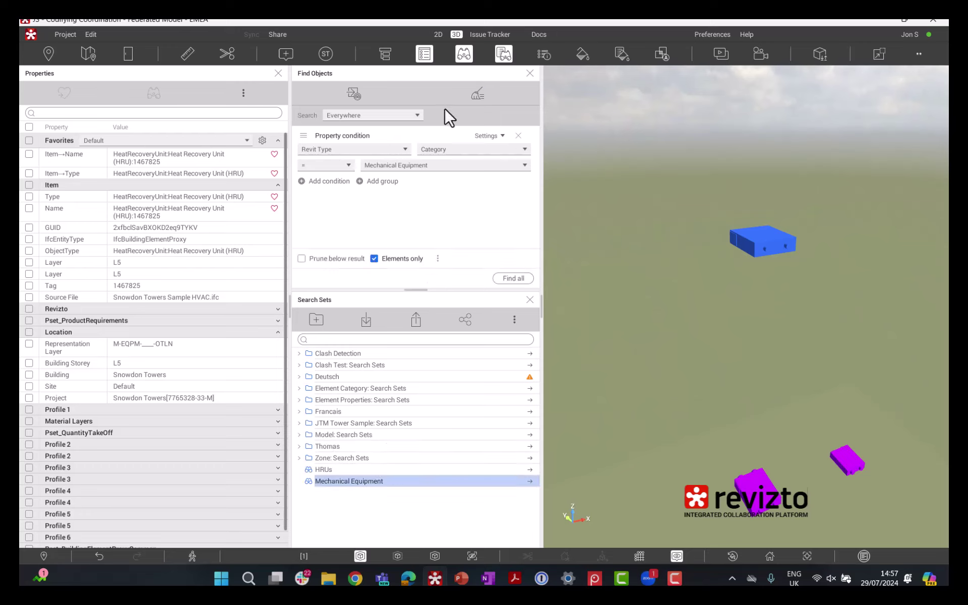
left_click(519, 135)
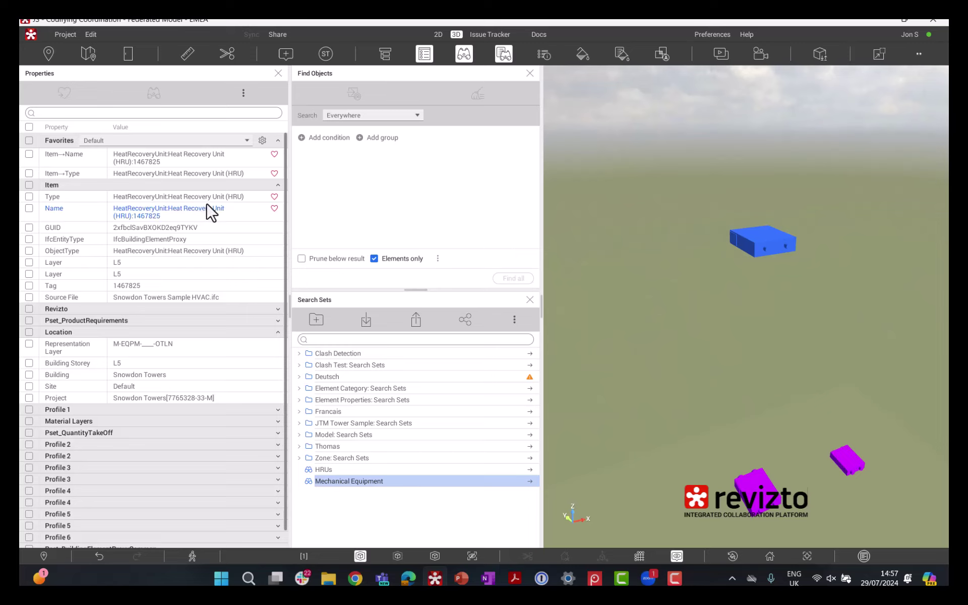
Select the Revit version of the heat recovery unit and display its Revit Type properties.
scroll(212, 245, "down", 1)
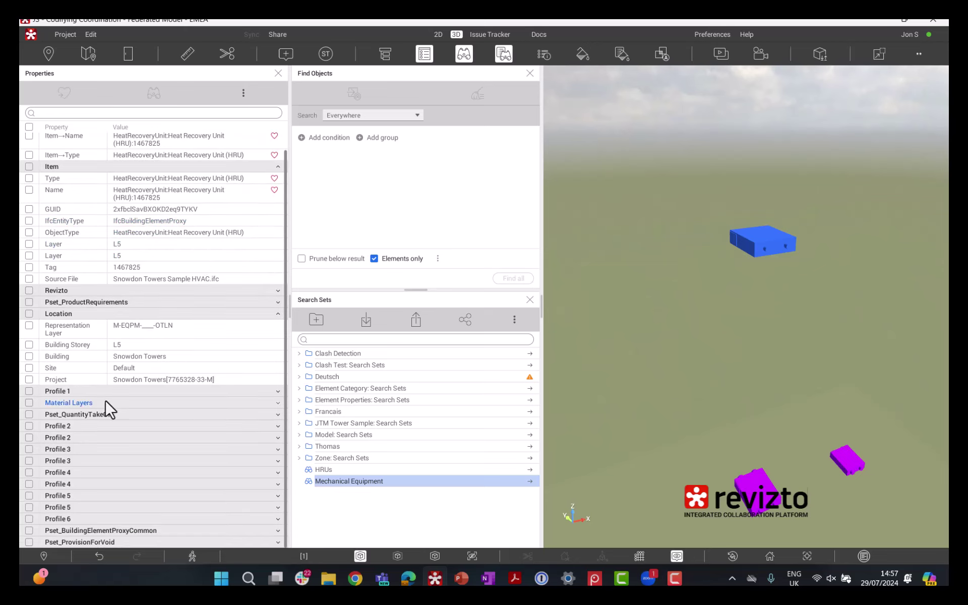
scroll(106, 402, "up", 1)
left_click(753, 230)
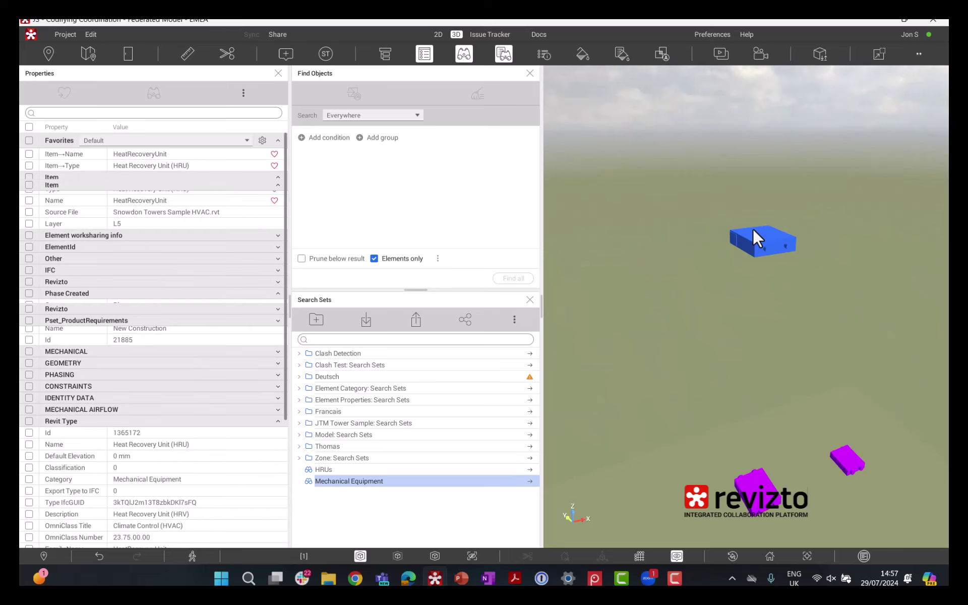
scroll(101, 353, "down", 3)
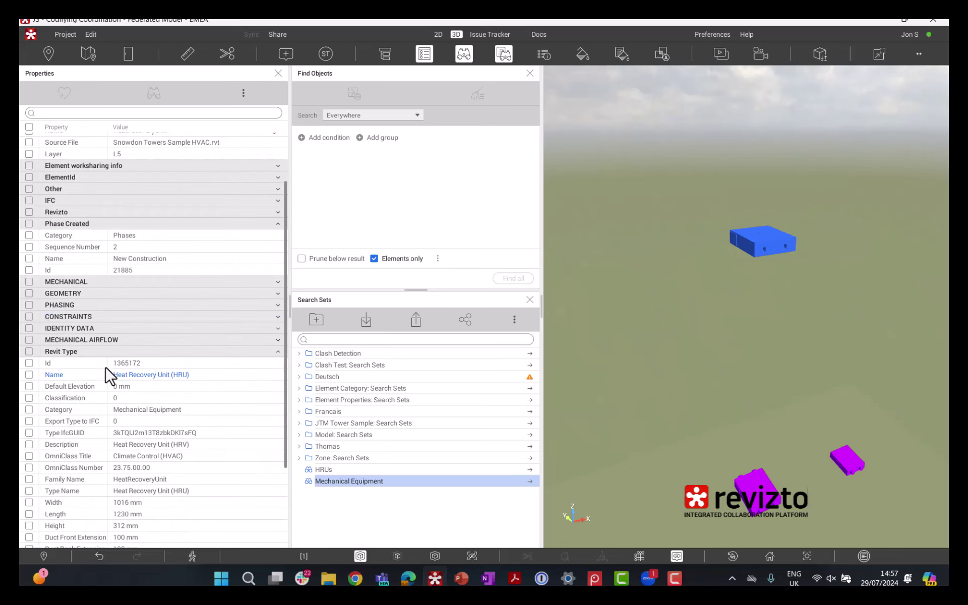
scroll(96, 353, "down", 1)
scroll(130, 325, "down", 1)
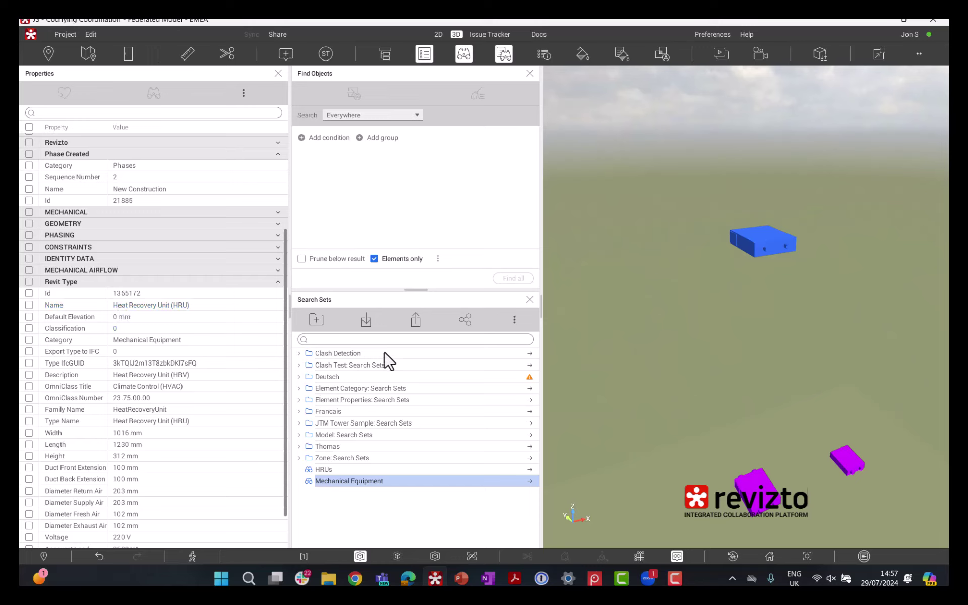
Create a new search from the Revit Type name "Heat Recovery Unit (HRU)" and find all matching objects.
left_click(150, 306)
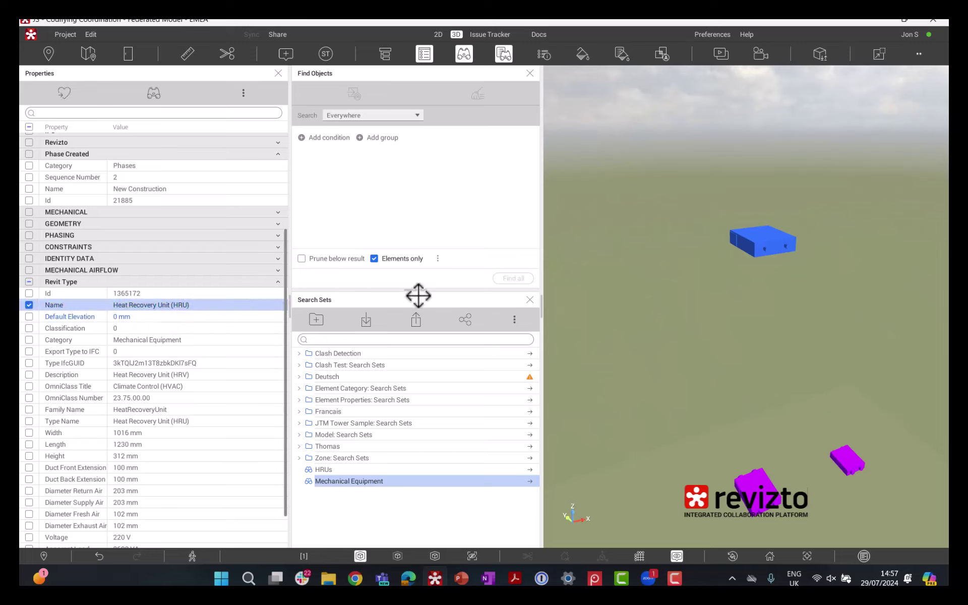
scroll(805, 313, "down", 3)
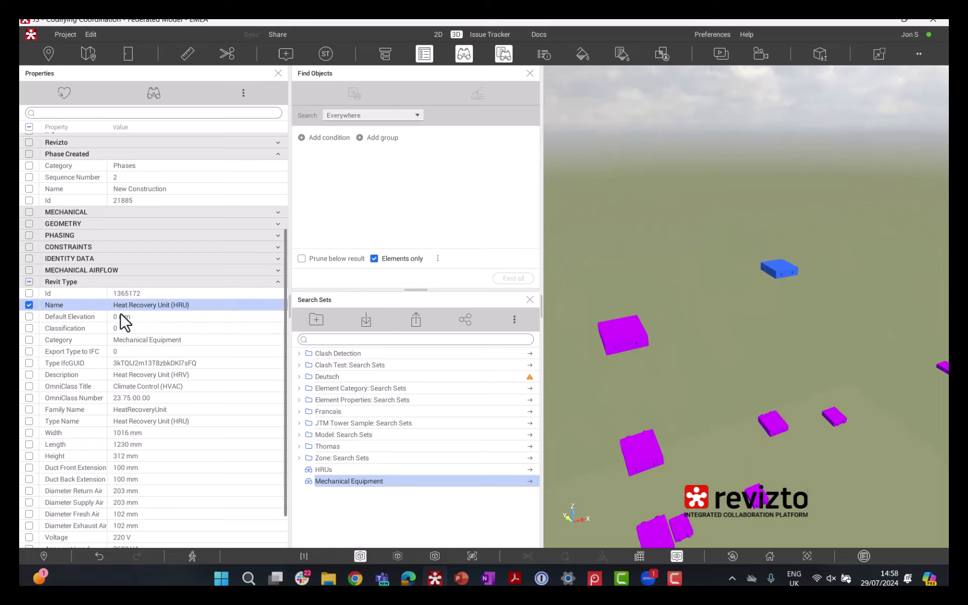
right_click(150, 315)
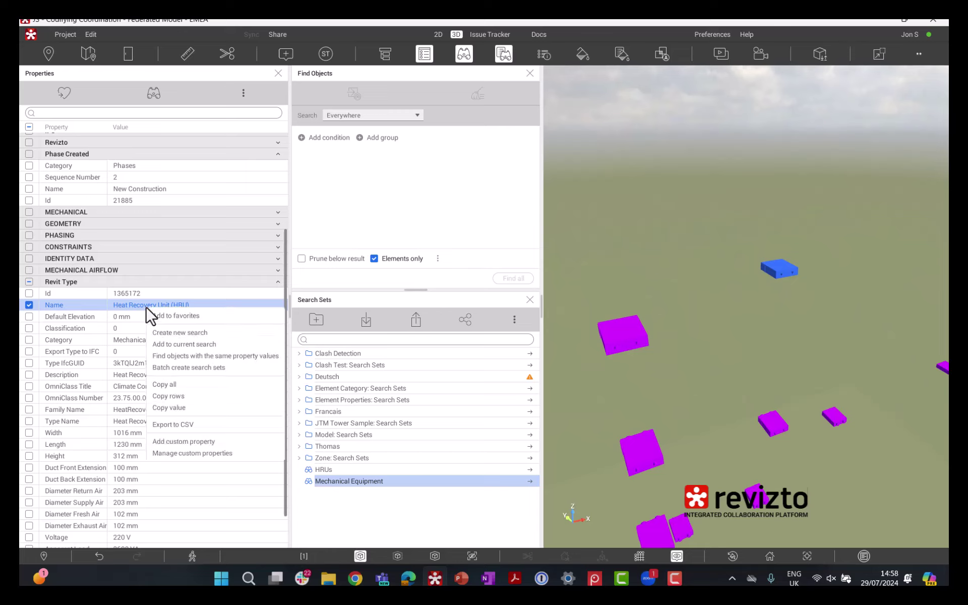
left_click(198, 333)
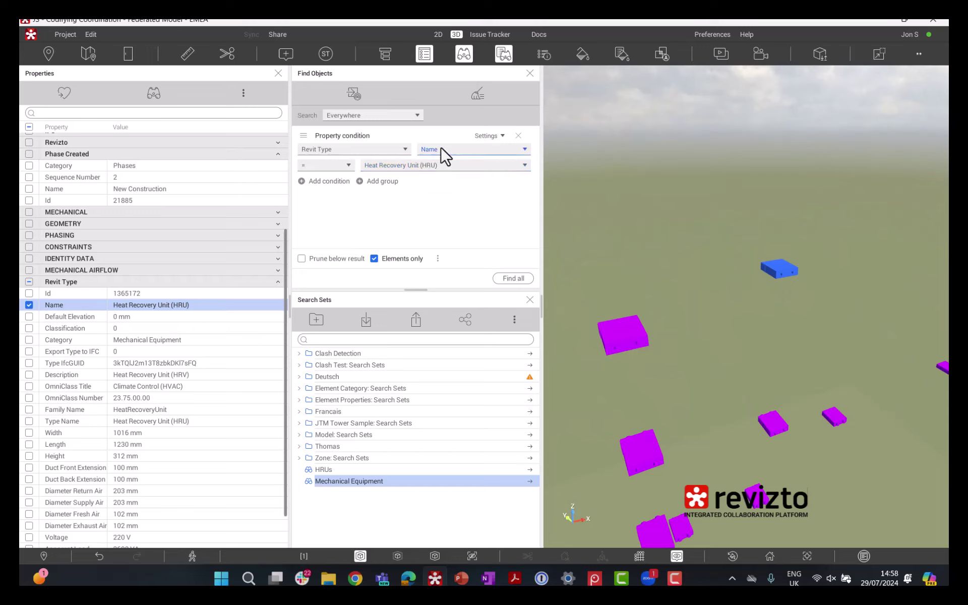
left_click(516, 279)
scroll(763, 287, "down", 5)
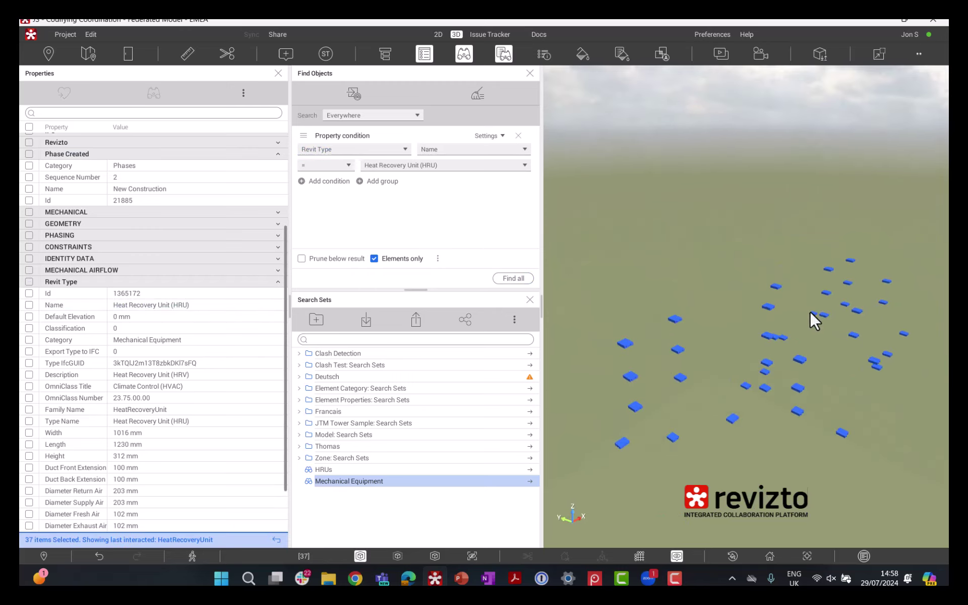
left_click_drag(810, 311, 801, 307)
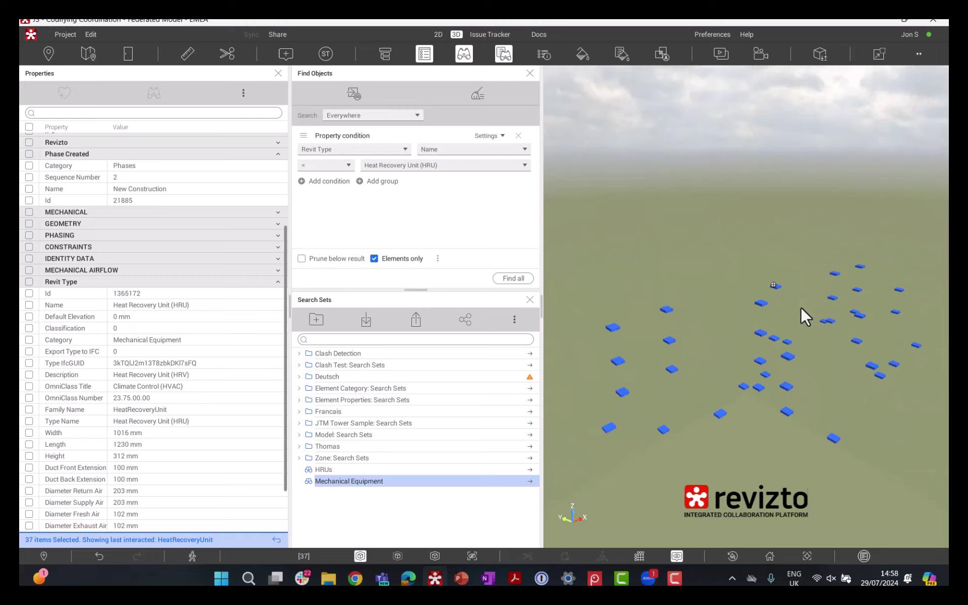
Save the search as a new search set named "Heat Recovery Units" in the root folder.
left_click(353, 93)
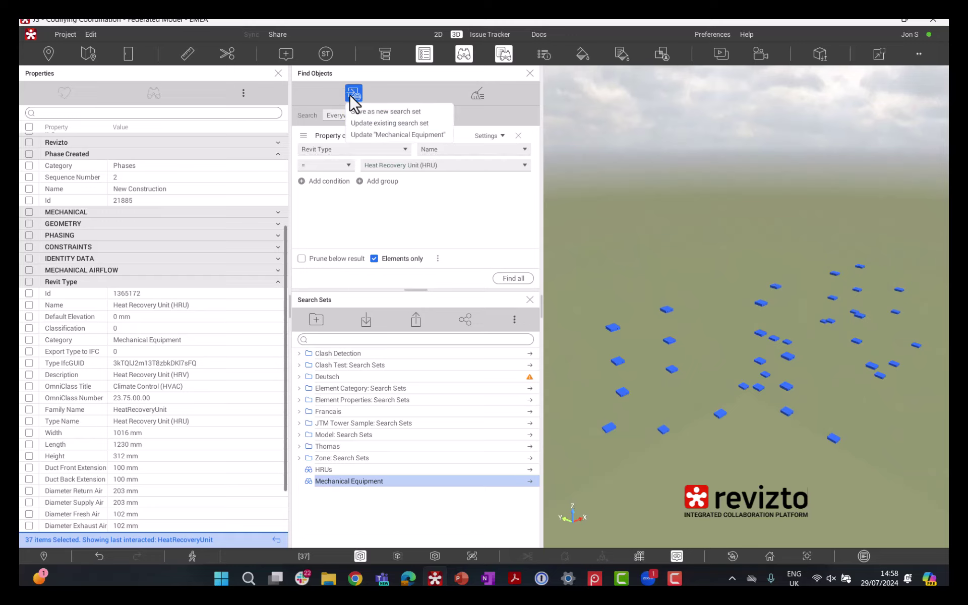
left_click(387, 112)
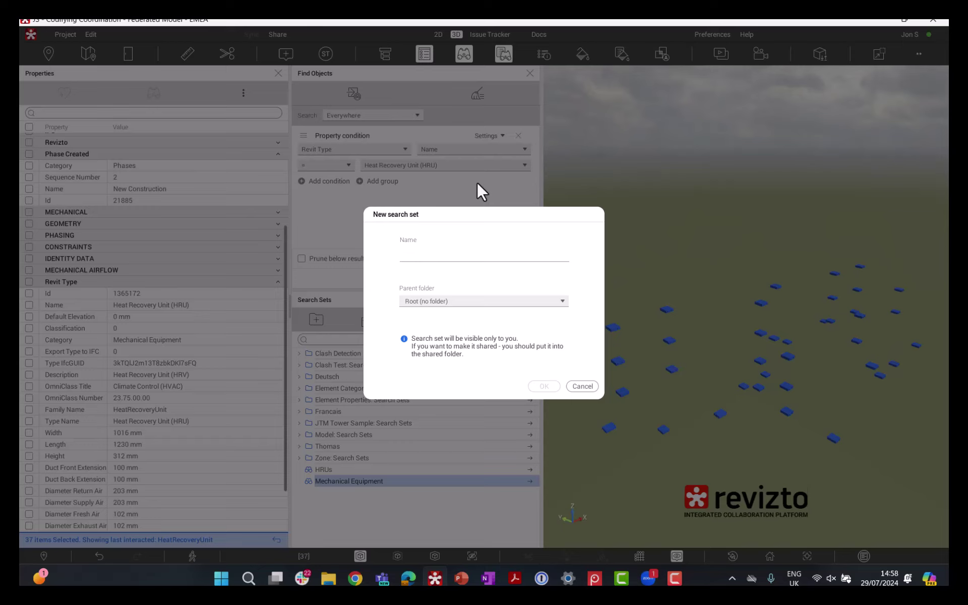
type("Heat Recovery Units")
left_click(545, 387)
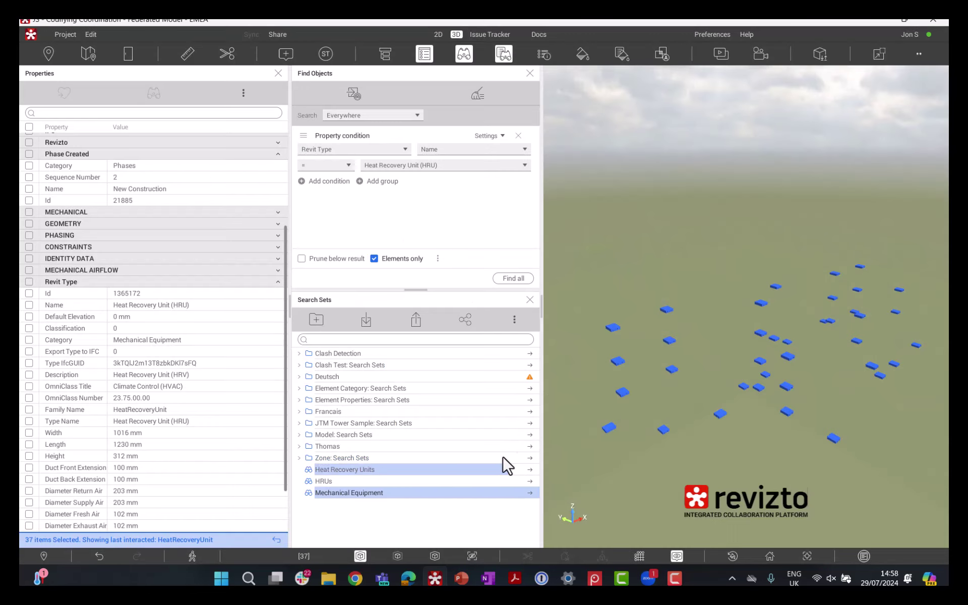
Clear the heat recovery unit selection and restore the full model at the home view.
left_click(356, 460)
left_click(358, 469)
mouse_move(779, 314)
left_mouse_down()
mouse_move(782, 328)
mouse_move(762, 327)
mouse_move(775, 315)
left_mouse_up()
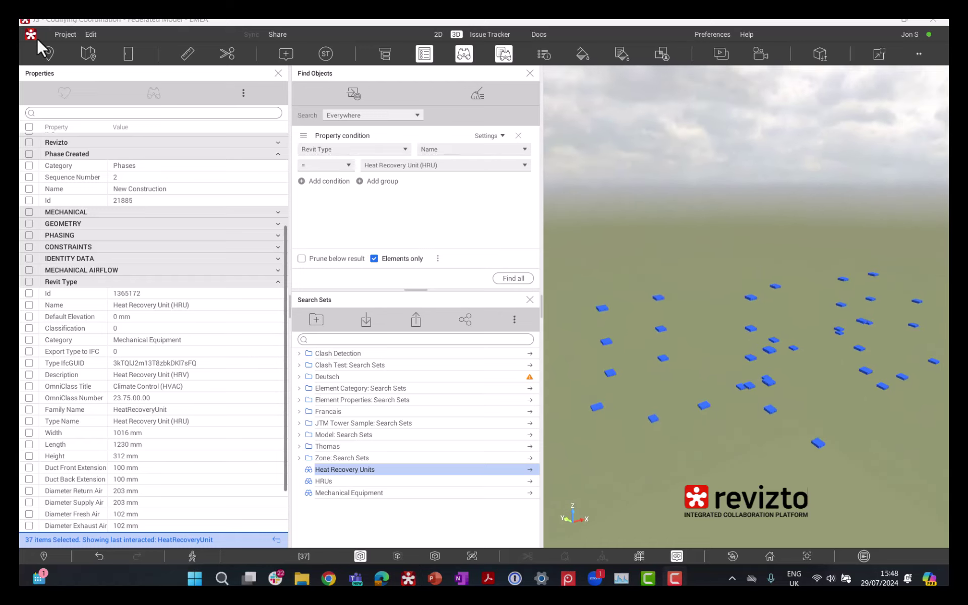
left_click(713, 274)
left_click_drag(717, 295, 706, 163)
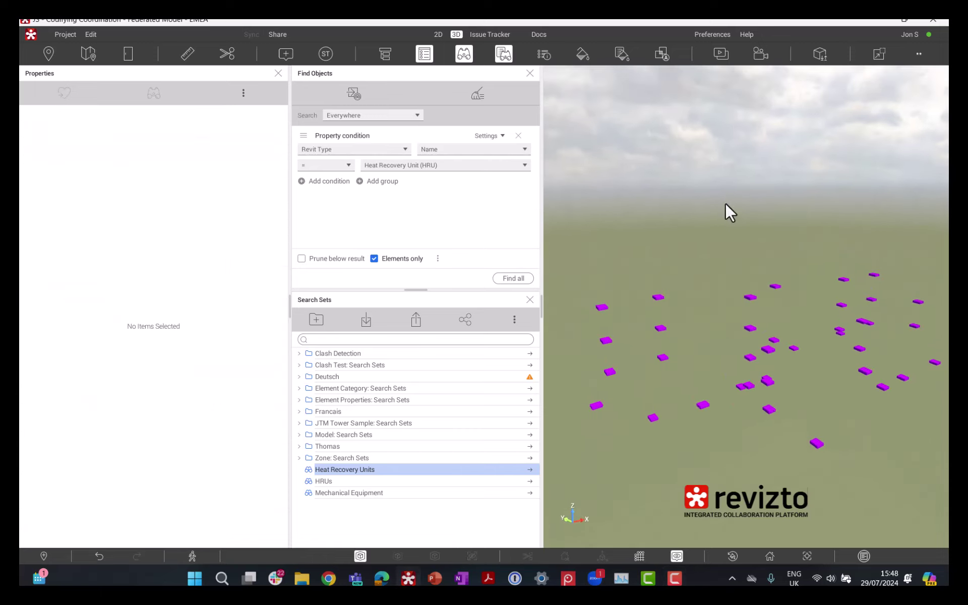
left_click_drag(726, 204, 790, 524)
left_click(770, 557)
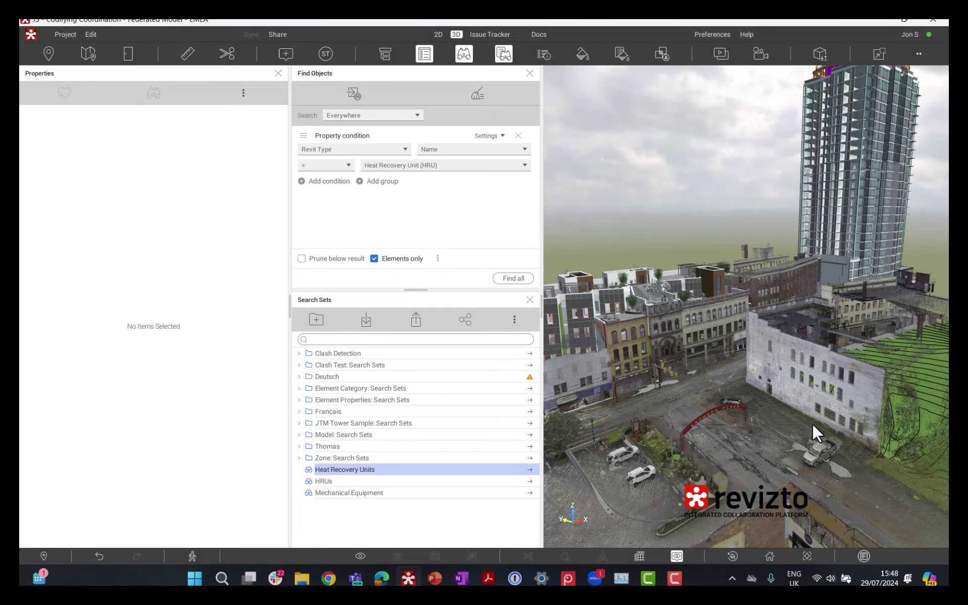
scroll(701, 341, "up", 3)
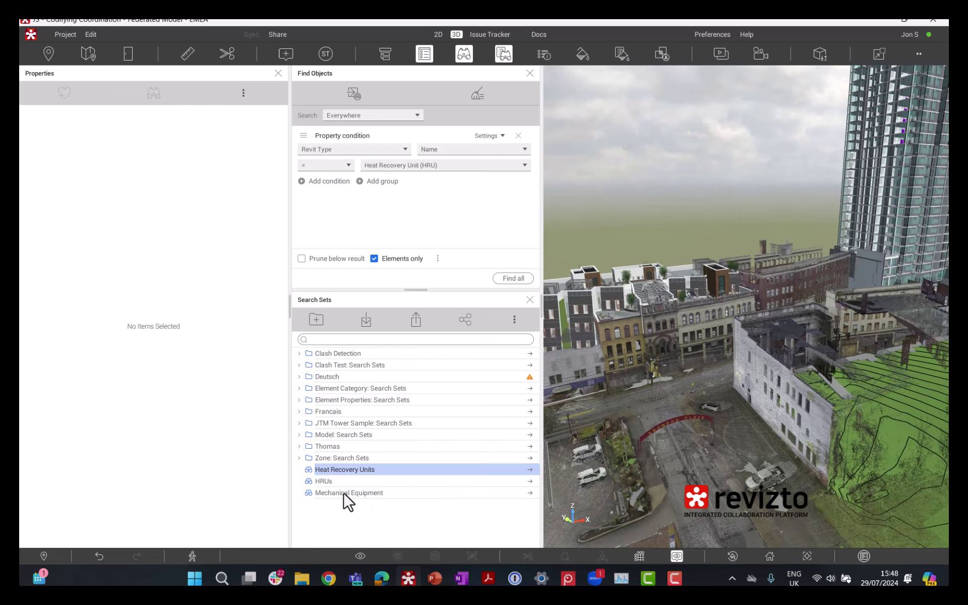
Run the Heat Recovery Units search set after checking the HRUs and Mechanical Equipment sets, and isolate its objects in 3D.
left_click(364, 482)
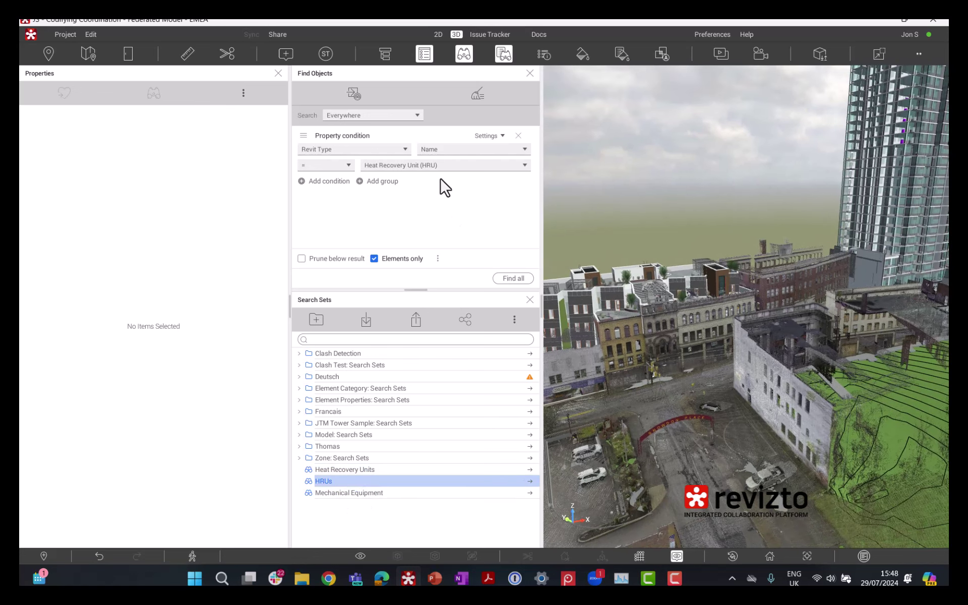
left_click(365, 493)
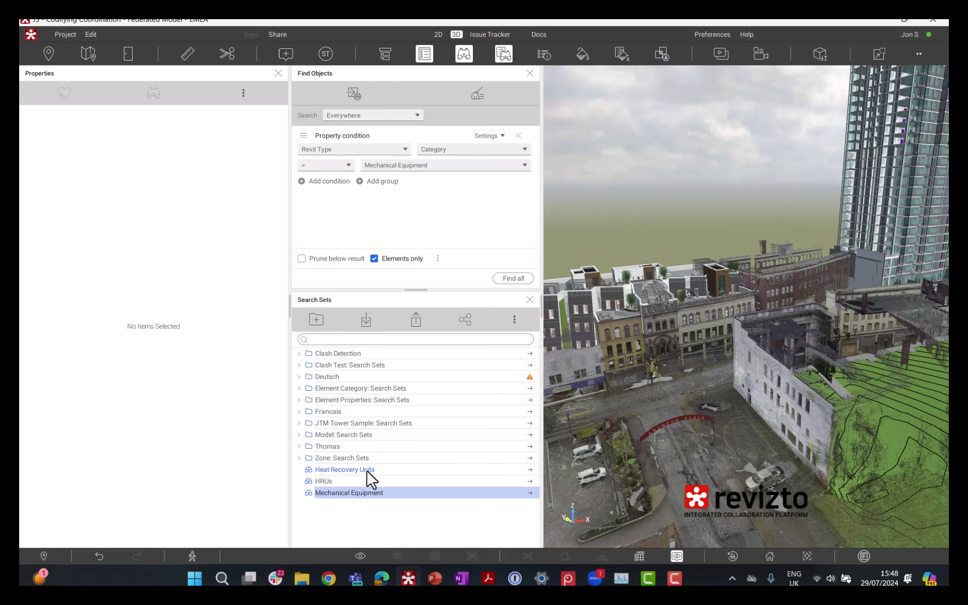
left_click(367, 470)
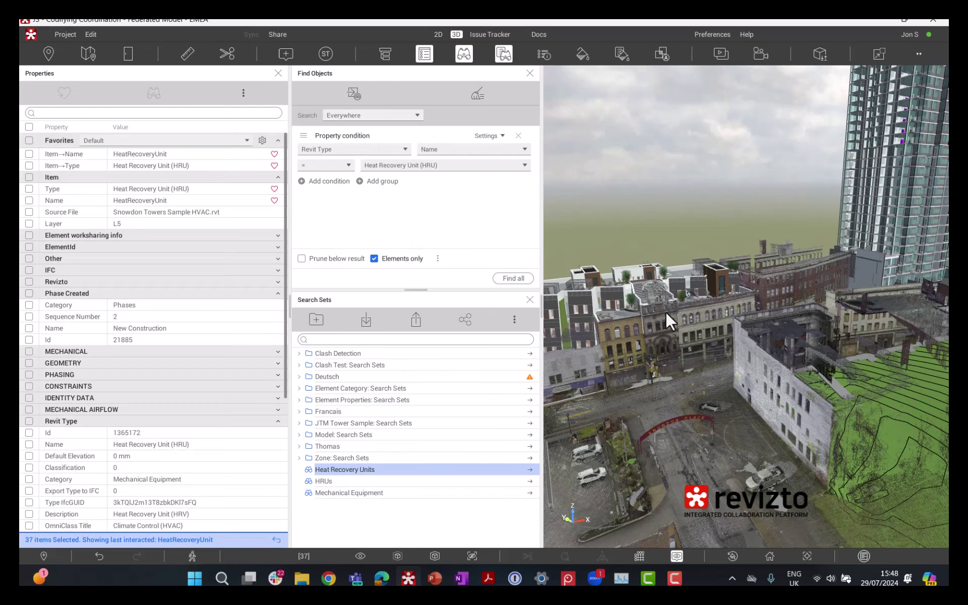
right_click(667, 316)
left_click(682, 331)
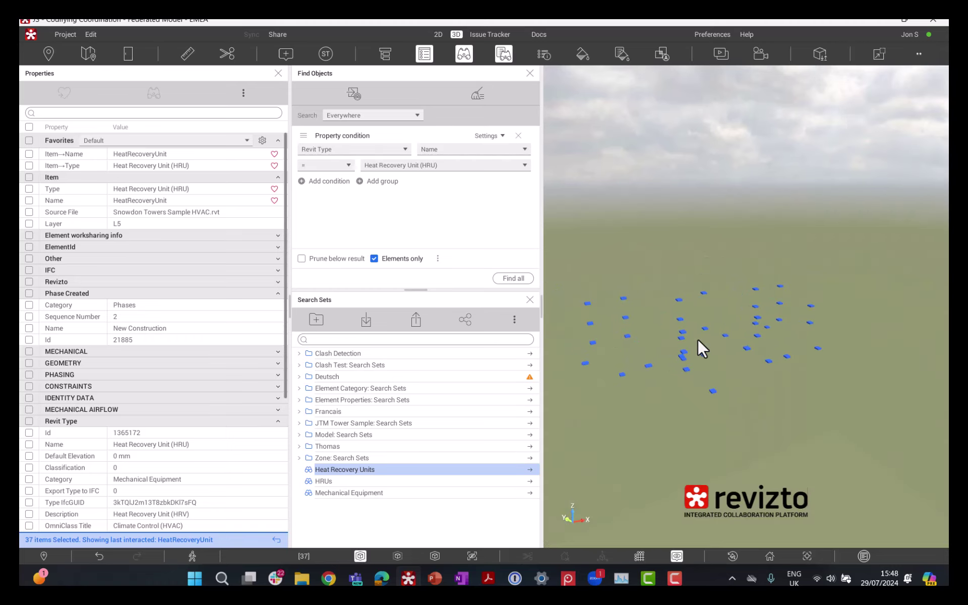
left_click_drag(698, 338, 706, 310)
scroll(646, 328, "up", 2)
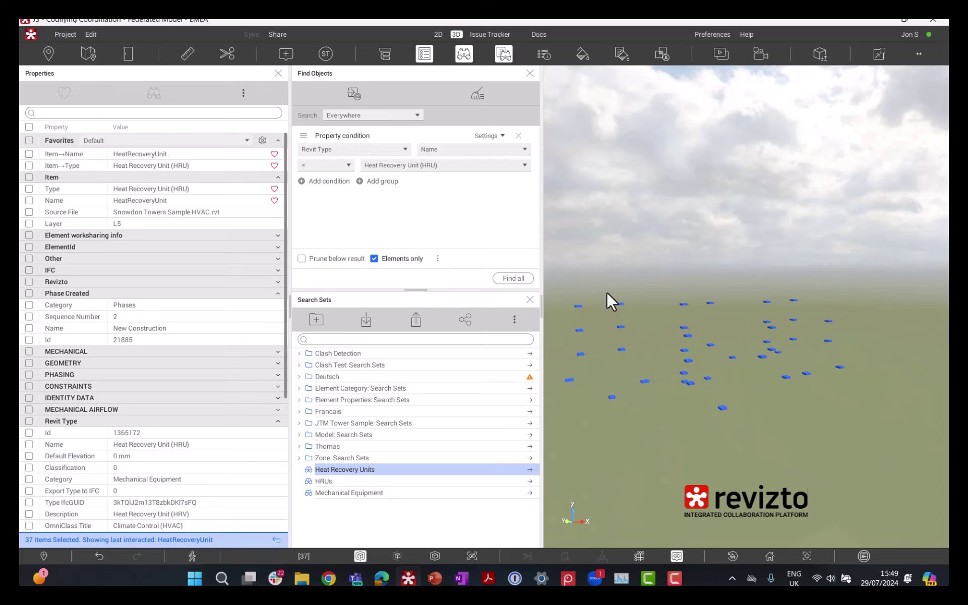
Select a single heat recovery unit in the isolated model and check its property tooltip.
left_click(608, 302)
scroll(605, 306, "up", 2)
left_click(643, 305)
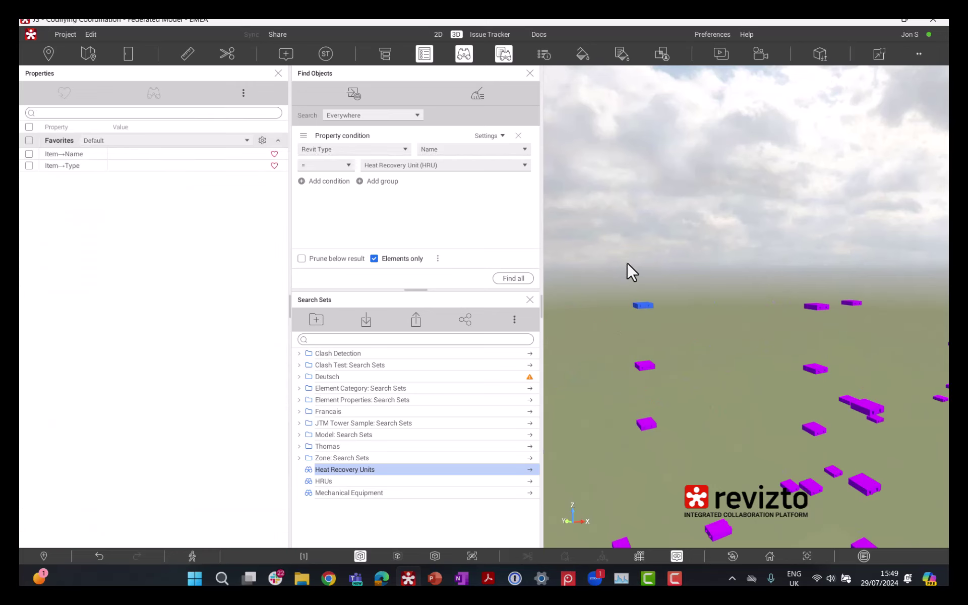
scroll(646, 275, "up", 3)
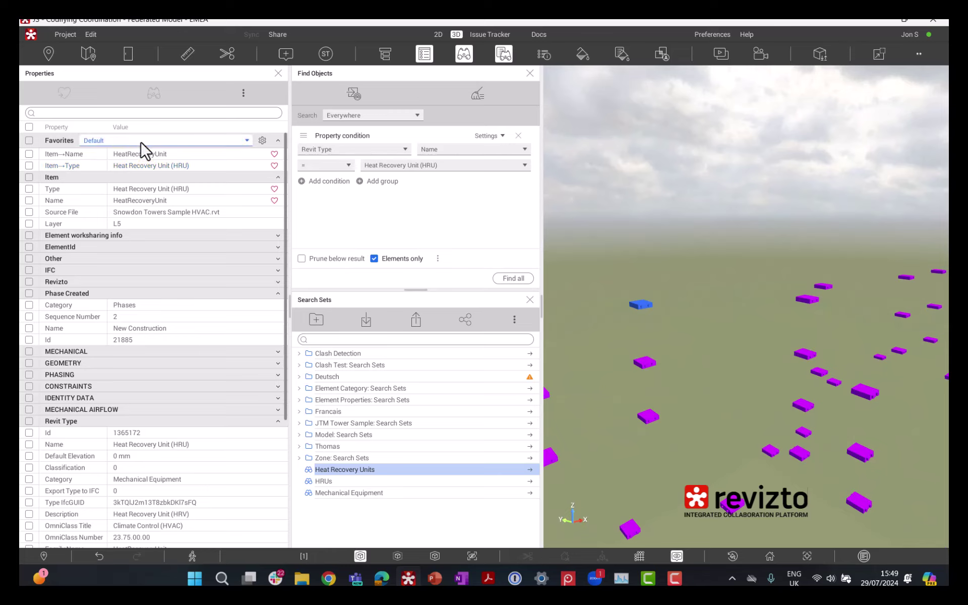
scroll(610, 285, "up", 3)
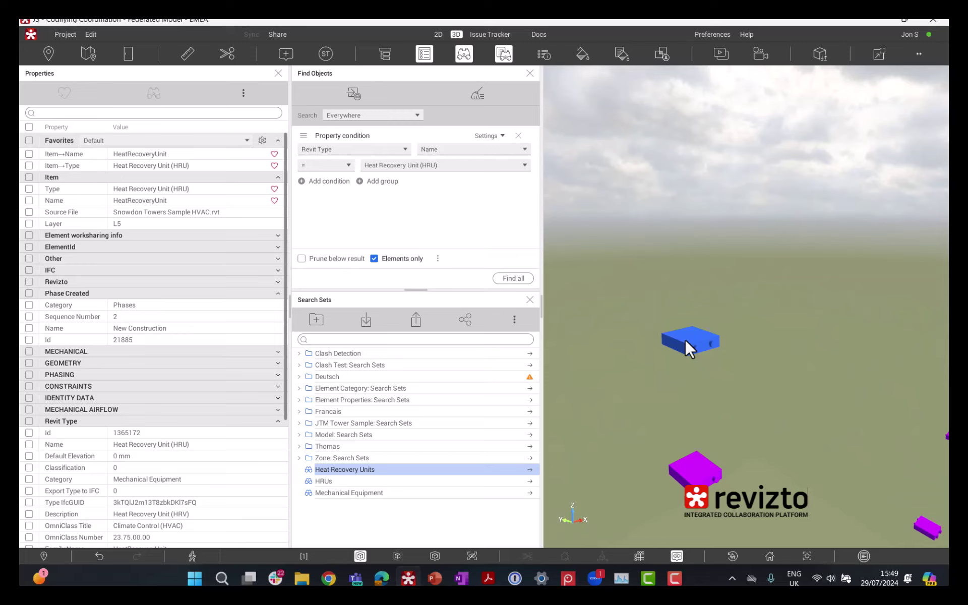
mouse_move(685, 340)
Create a new favorites preset named "Heat Recovery Unit" and look through the list of available presets.
left_click(263, 141)
left_click(282, 157)
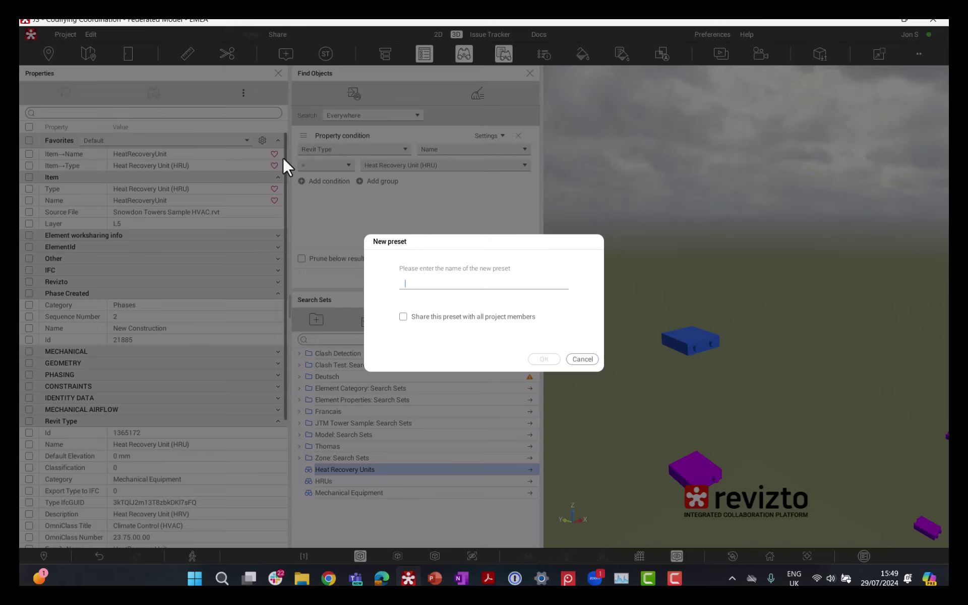
left_click(520, 286)
type("Heat Recover")
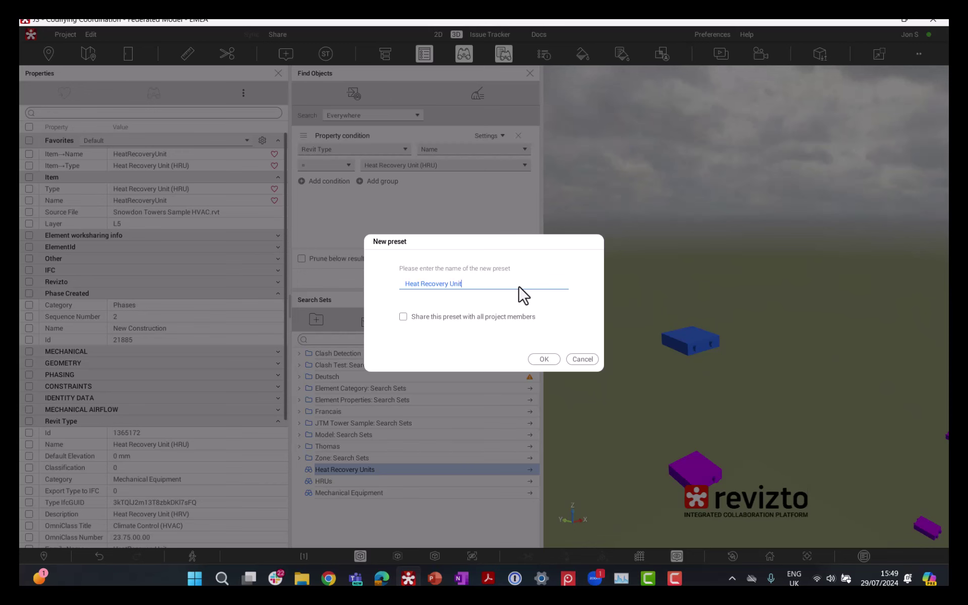
type("y Unit")
key("Return")
left_click(229, 141)
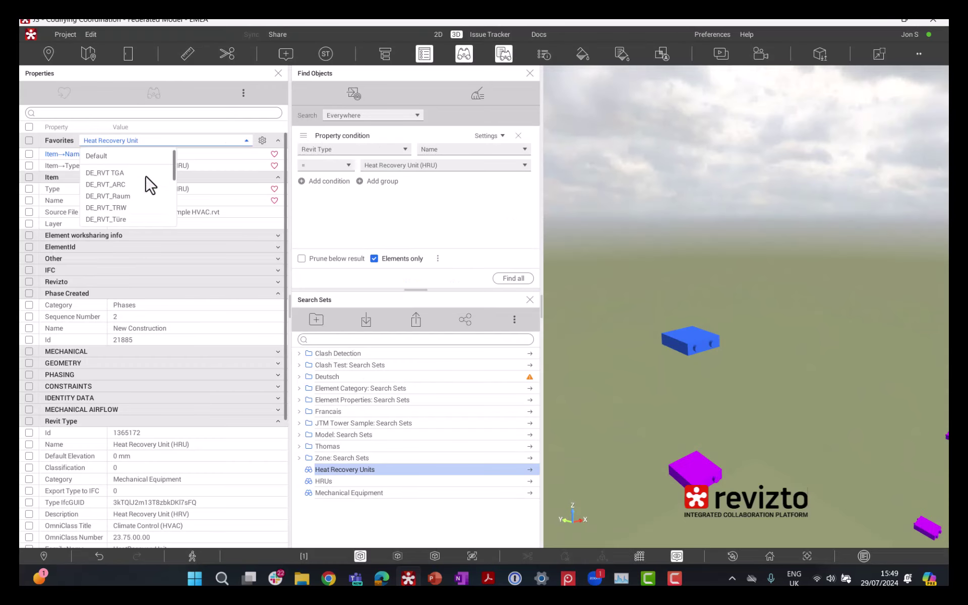
scroll(150, 187, "down", 3)
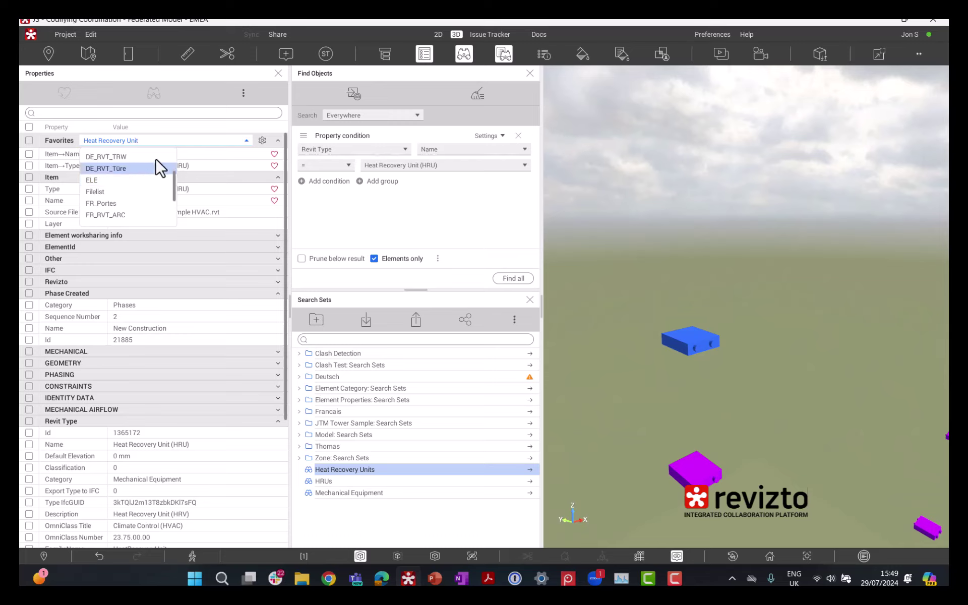
scroll(144, 182, "down", 1)
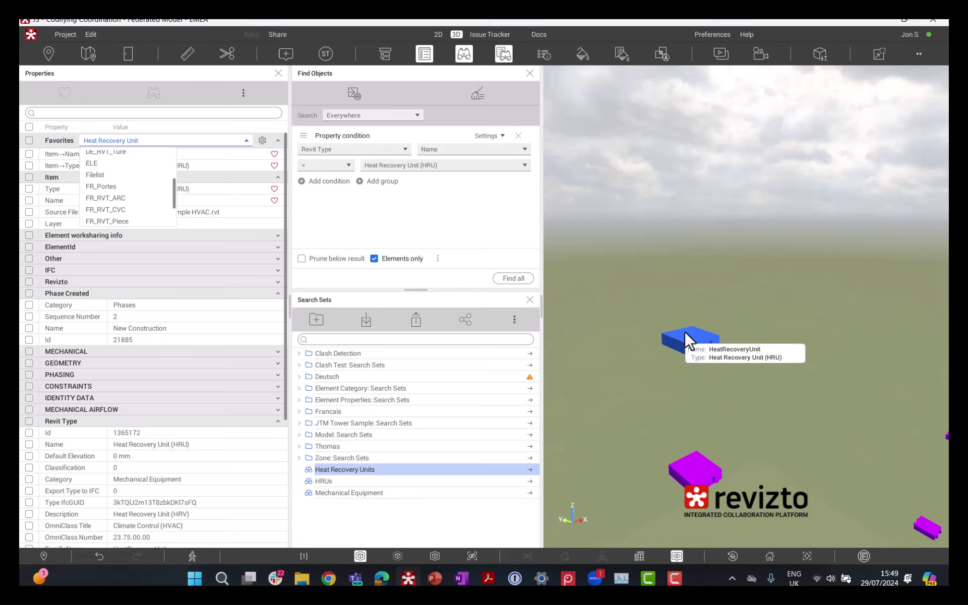
left_click(245, 143)
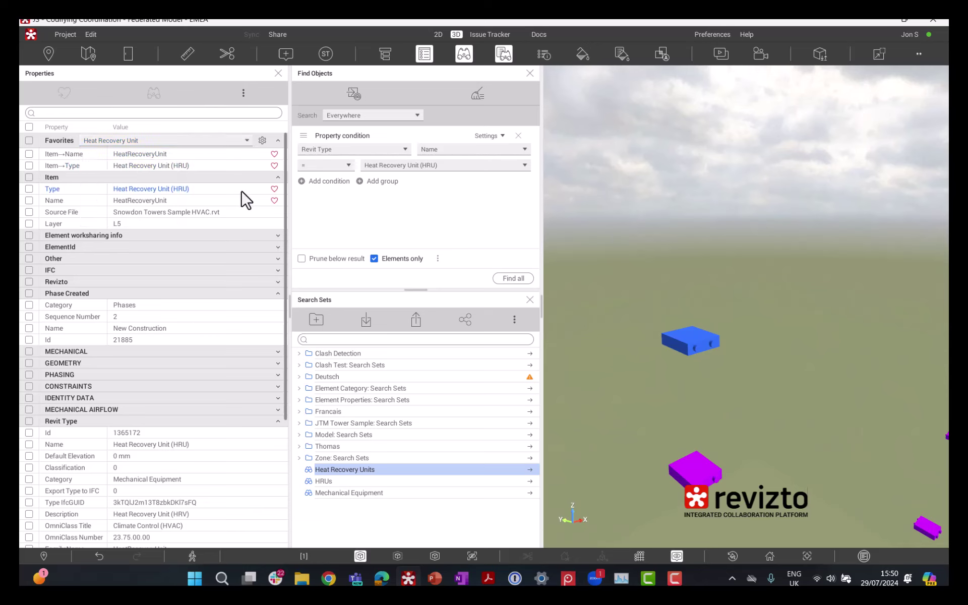
Add the Revit Type properties Width, Length and Height to the Heat Recovery Unit favorites preset.
scroll(244, 198, "down", 4)
scroll(229, 245, "down", 1)
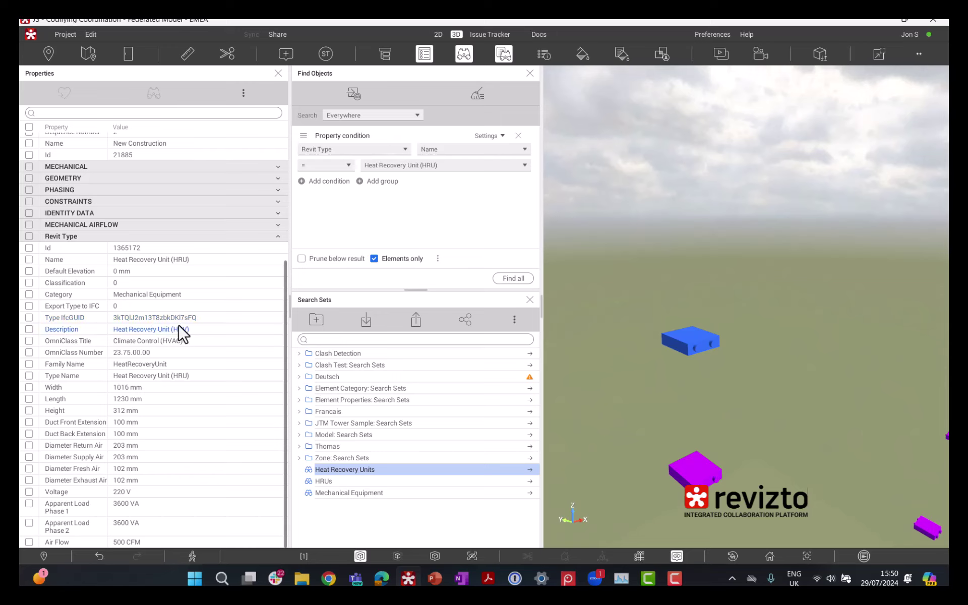
left_click(164, 393)
right_click(164, 392)
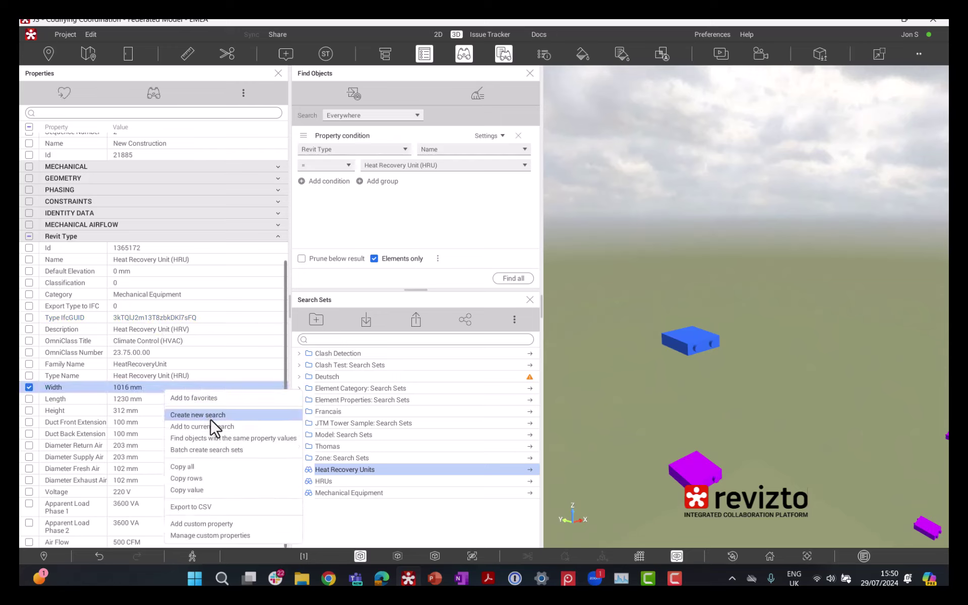
left_click(168, 397)
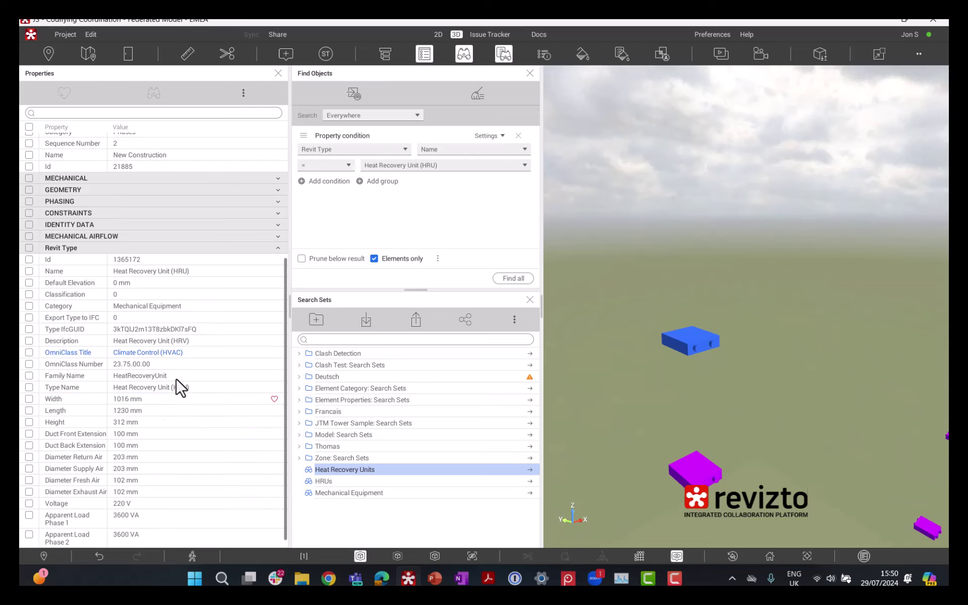
left_click(144, 411)
right_click(146, 418)
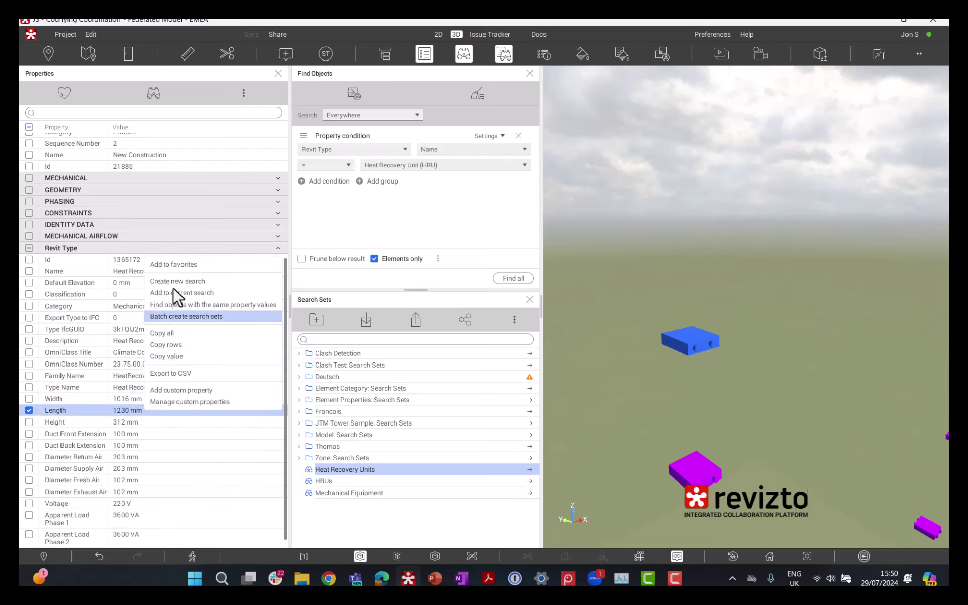
left_click(186, 277)
left_click(140, 437)
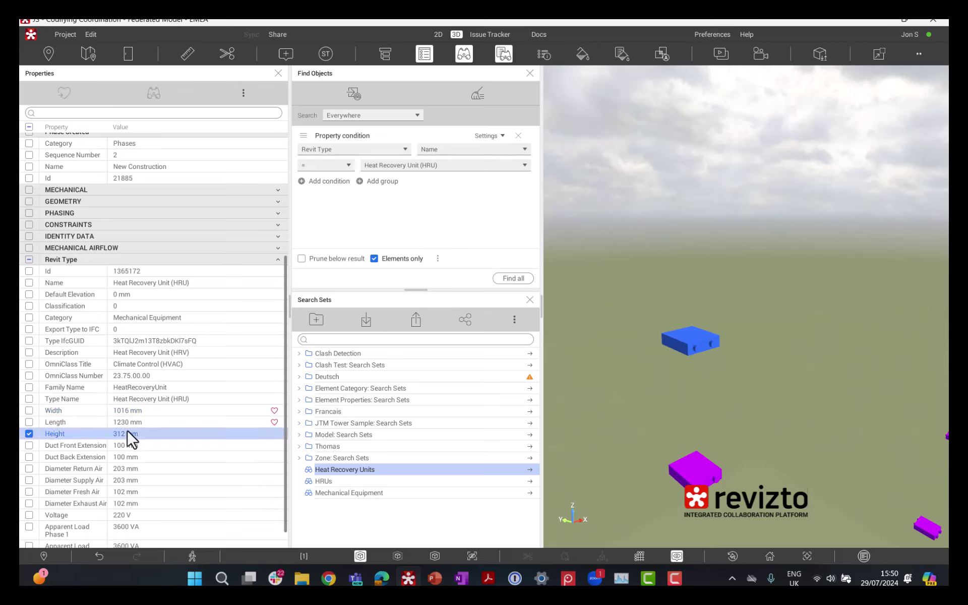
right_click(136, 436)
left_click(166, 282)
scroll(230, 351, "down", 1)
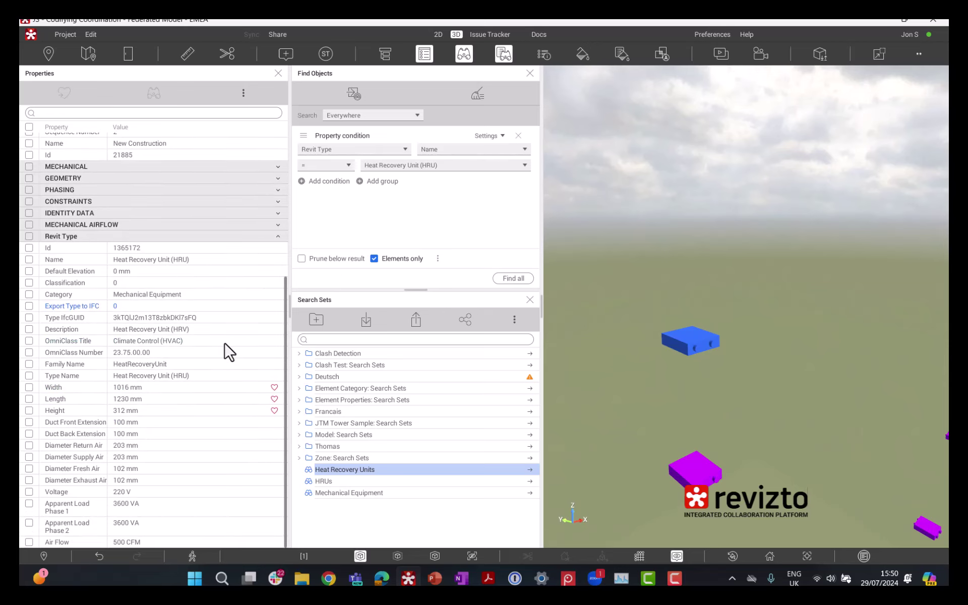
Add the Revit Type properties Voltage and OmniClass Number to the favorites preset and check the unit's tooltip.
left_click(143, 492)
right_click(143, 491)
left_click(194, 348)
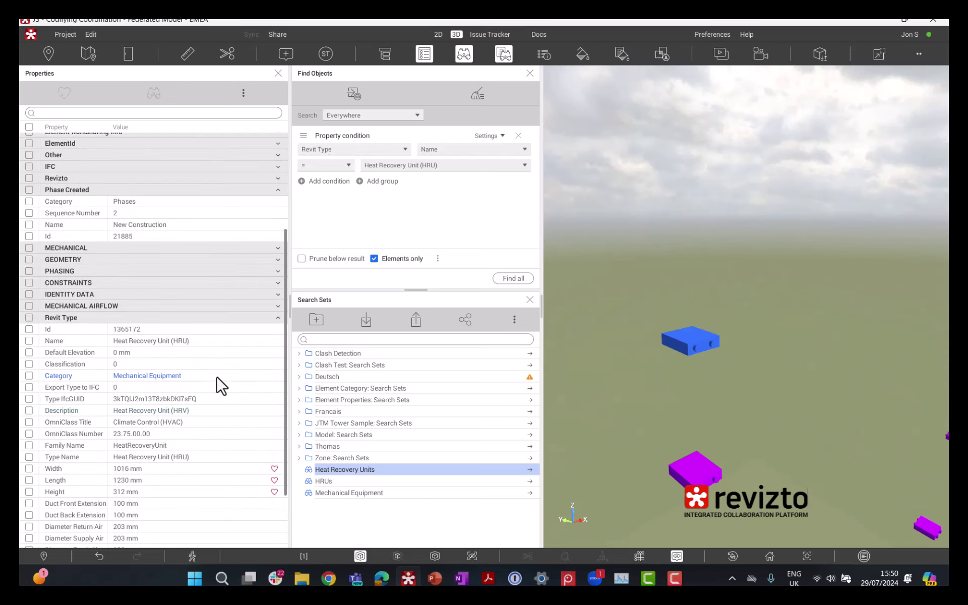
left_click(171, 435)
right_click(172, 435)
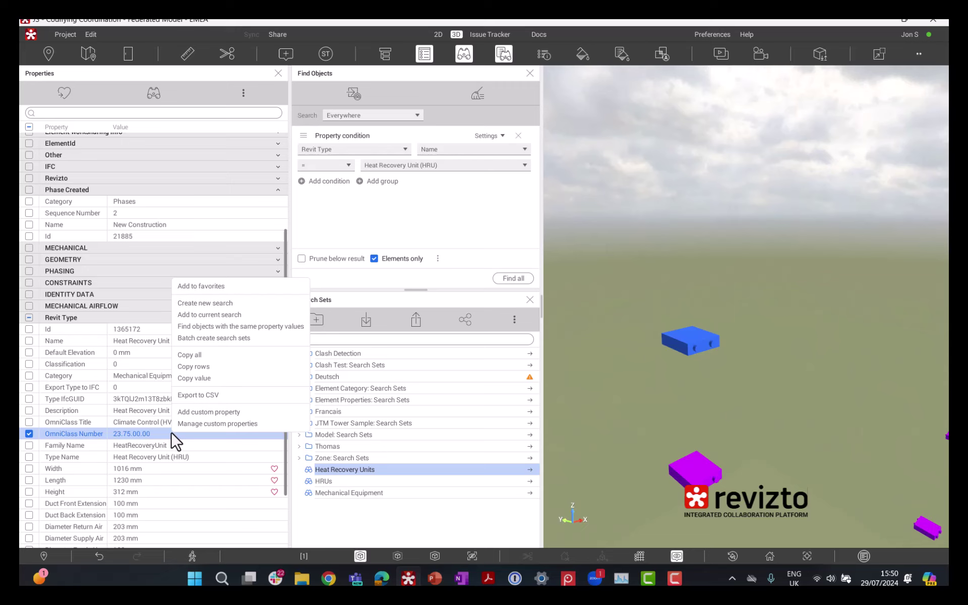
left_click(222, 285)
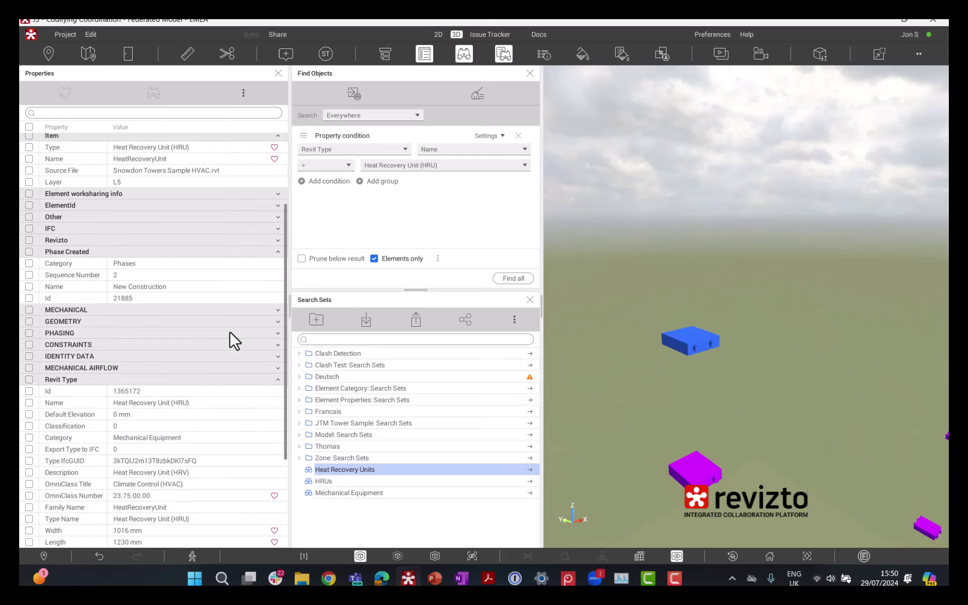
scroll(234, 341, "up", 2)
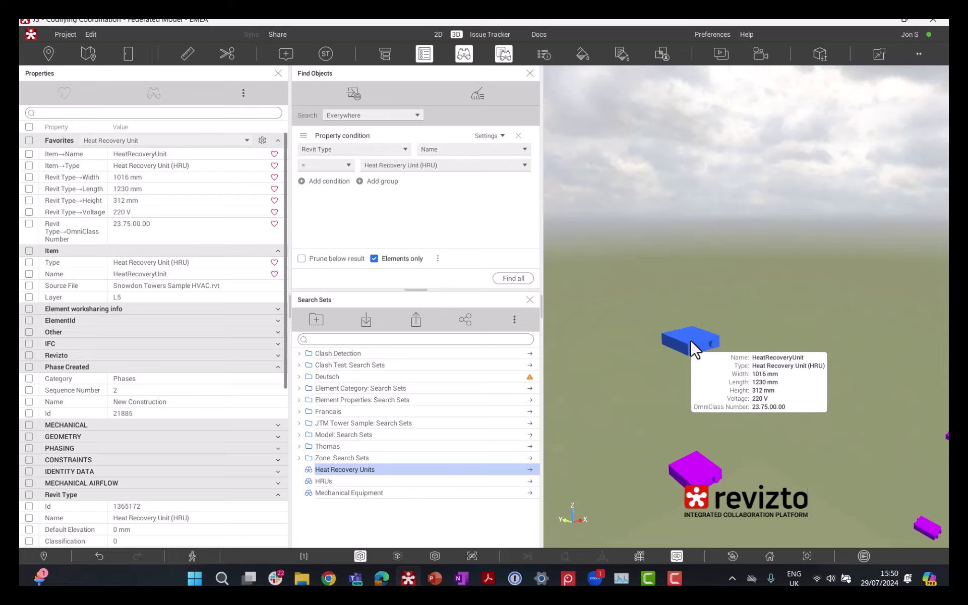
Open the Selection Inspector and add the Item Layer property to the Heat Recovery Unit favorites preset.
left_click(549, 58)
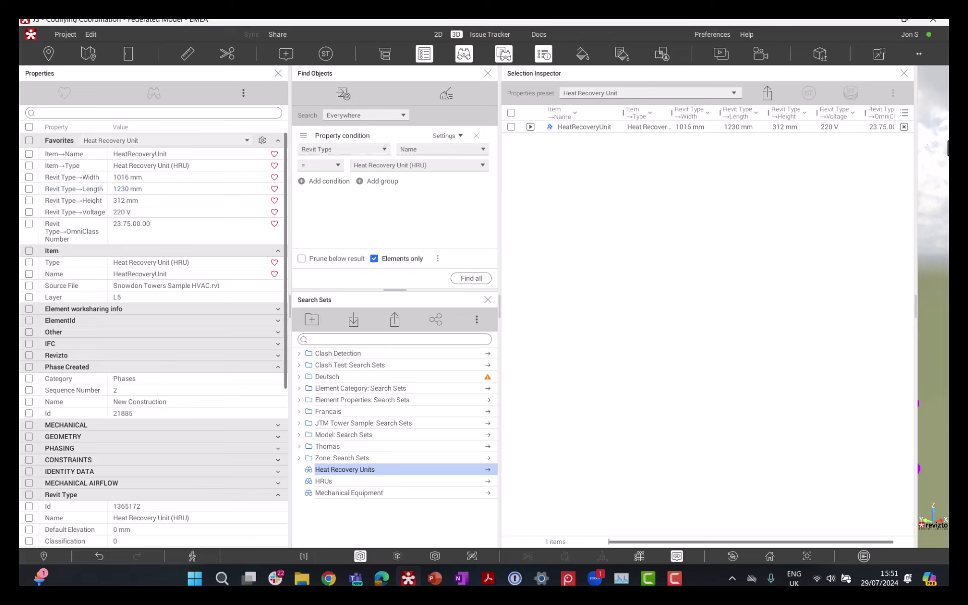
right_click(161, 298)
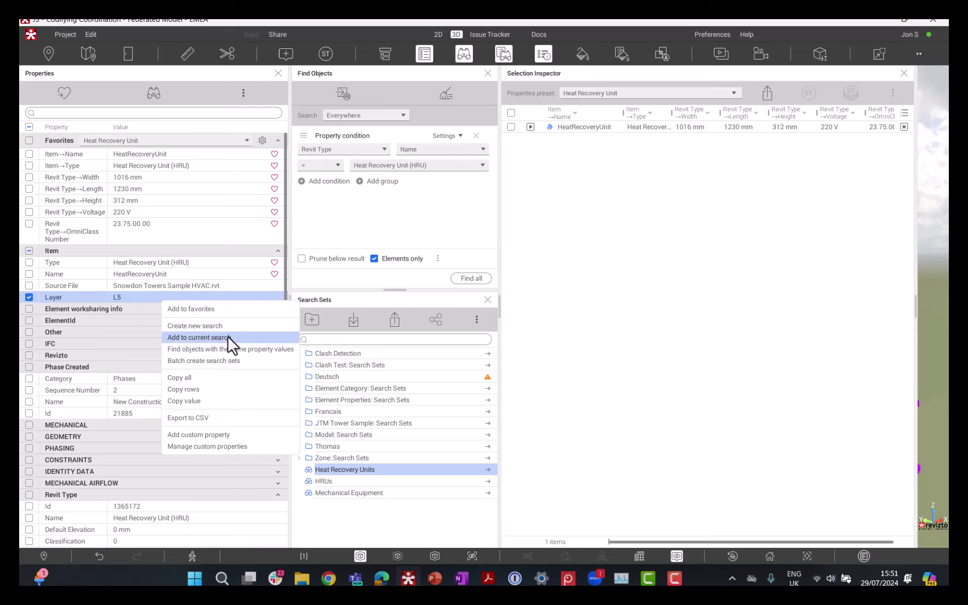
left_click(226, 309)
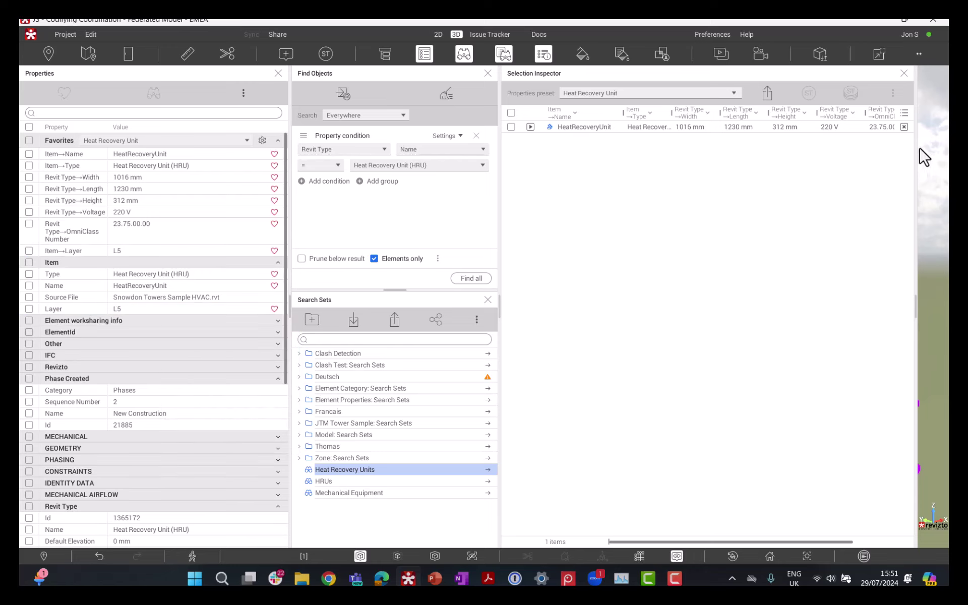
Make room for a wider Selection Inspector by closing Find Objects and Search Sets, and remove the Layer property from the favorites.
left_click_drag(499, 162, 389, 151)
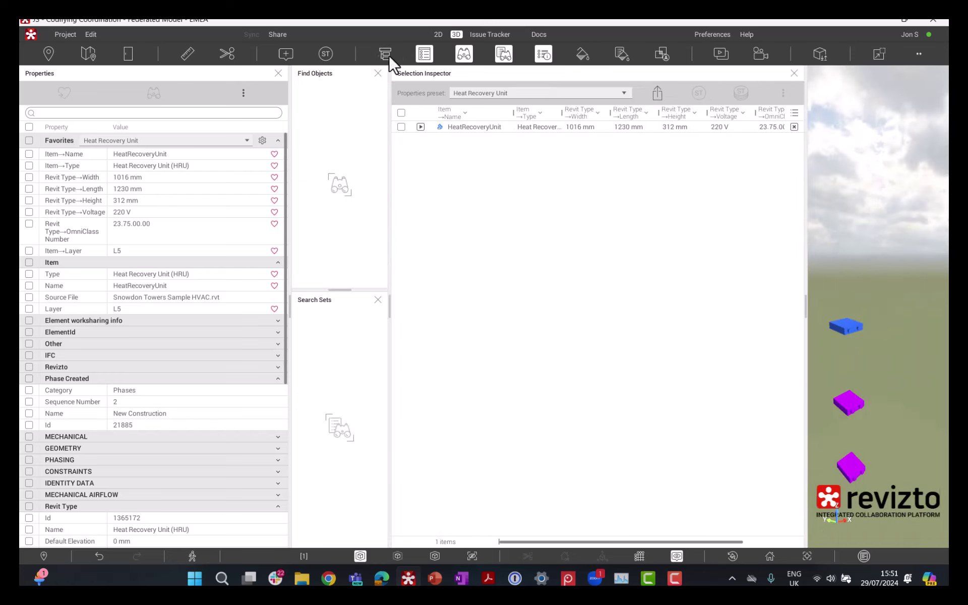
left_click(378, 74)
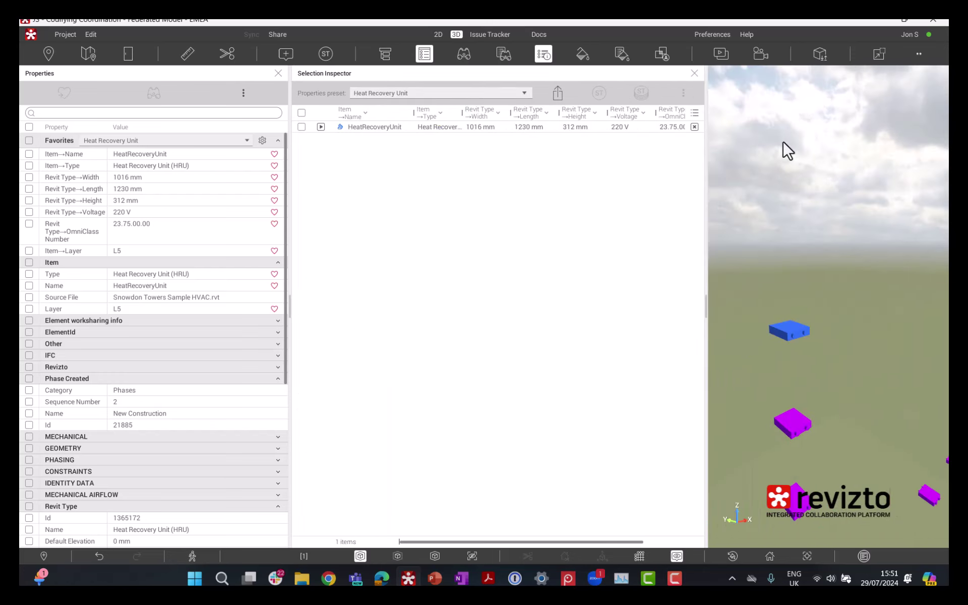
left_click_drag(704, 157, 860, 165)
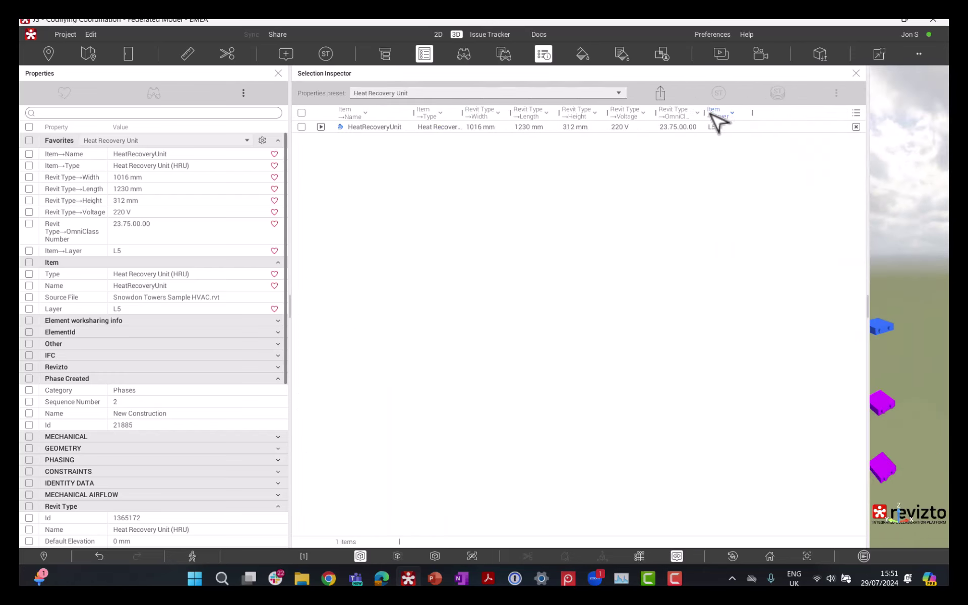
right_click(170, 309)
left_click(235, 314)
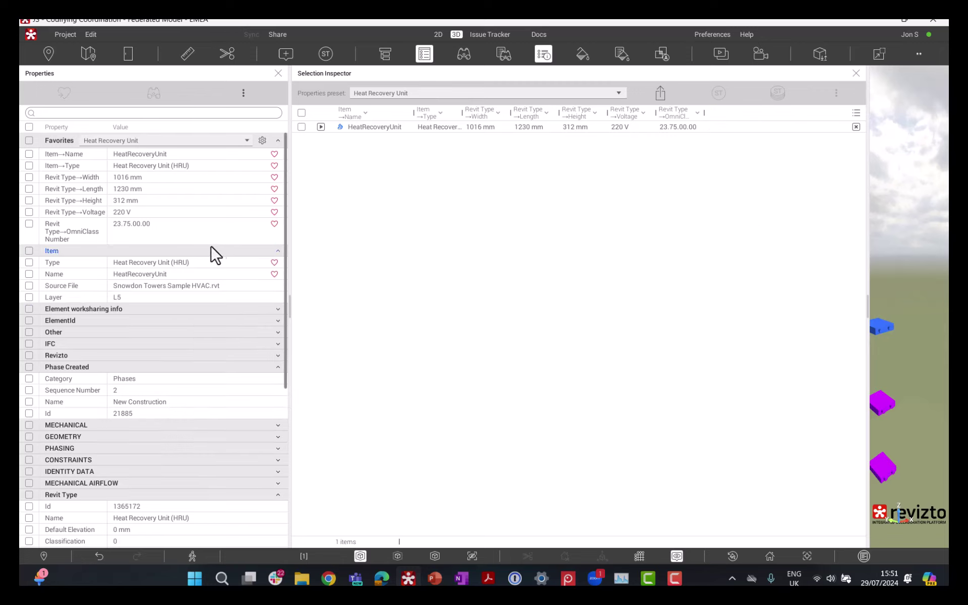
Add the Item Layer property to the Heat Recovery Unit favorites preset, narrow the Selection Inspector and close Properties.
right_click(124, 300)
left_click(161, 309)
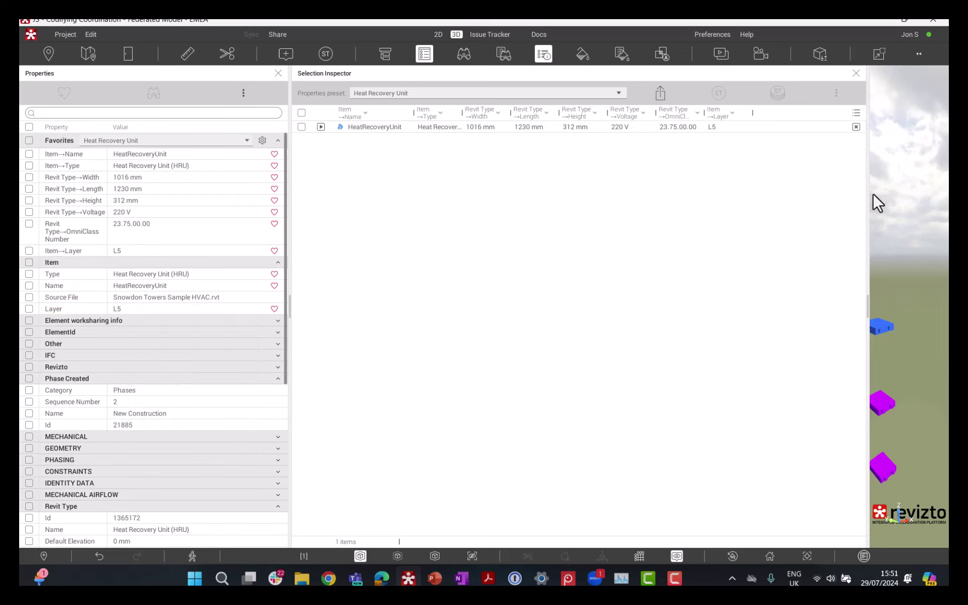
left_click_drag(866, 192, 754, 183)
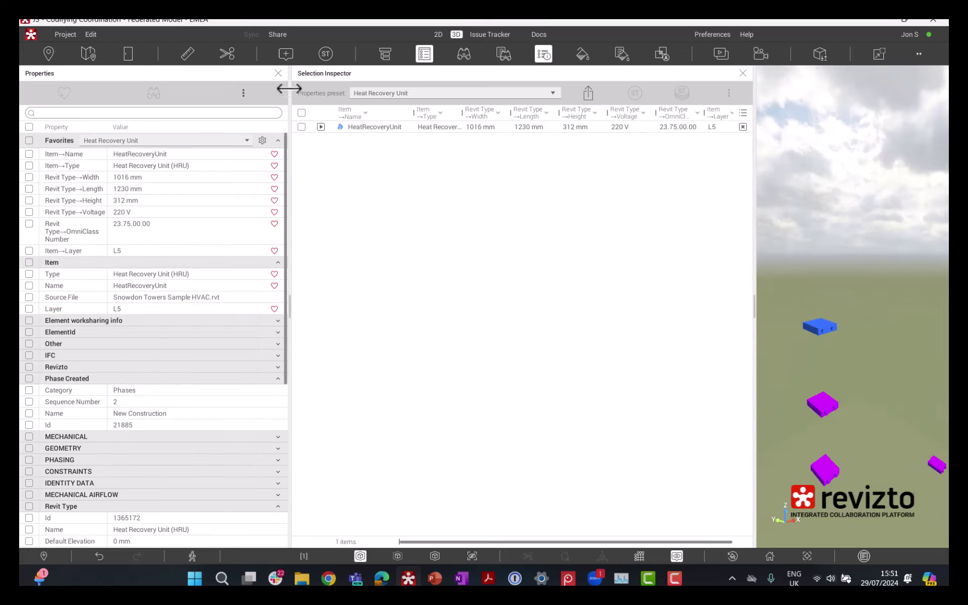
left_click(278, 73)
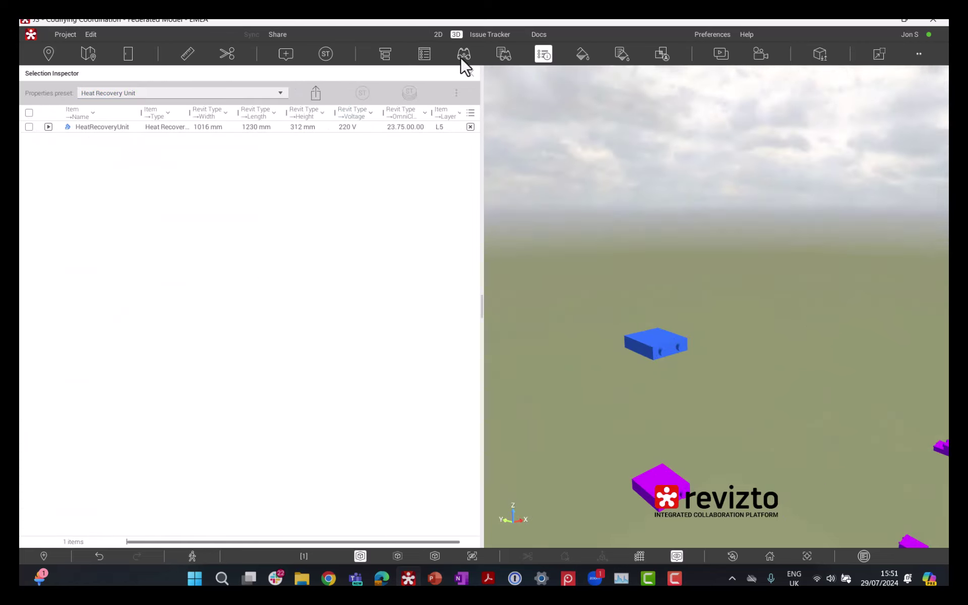
Open Search Sets, run the Heat Recovery Units search set and mark all of its objects in the Selection Inspector.
left_click(501, 53)
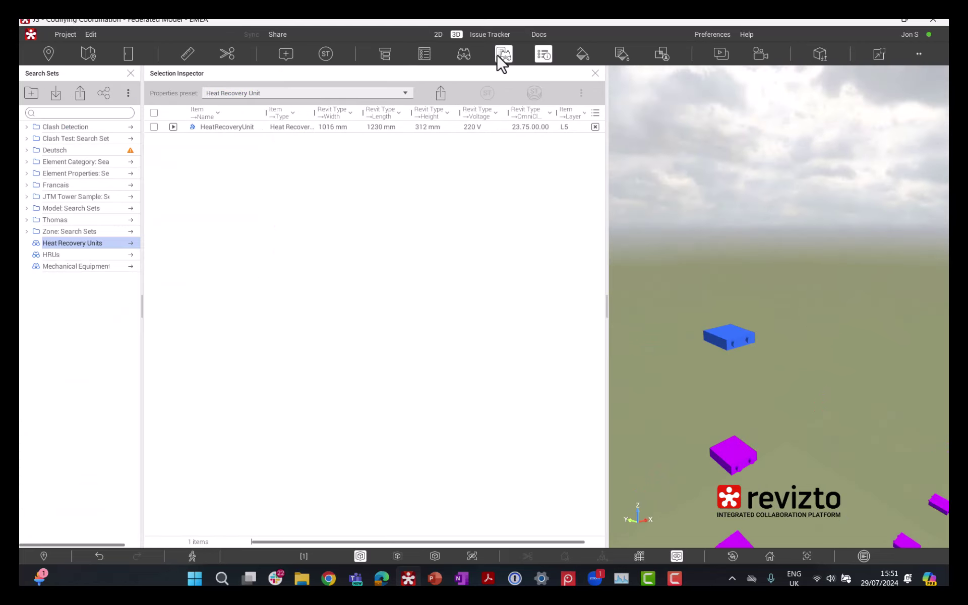
left_click(65, 242)
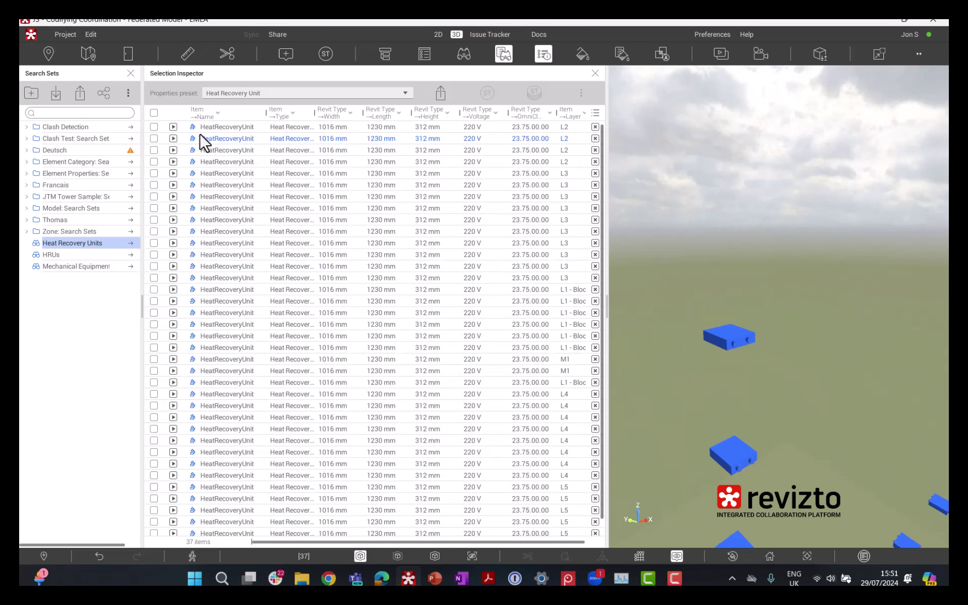
left_click(154, 112)
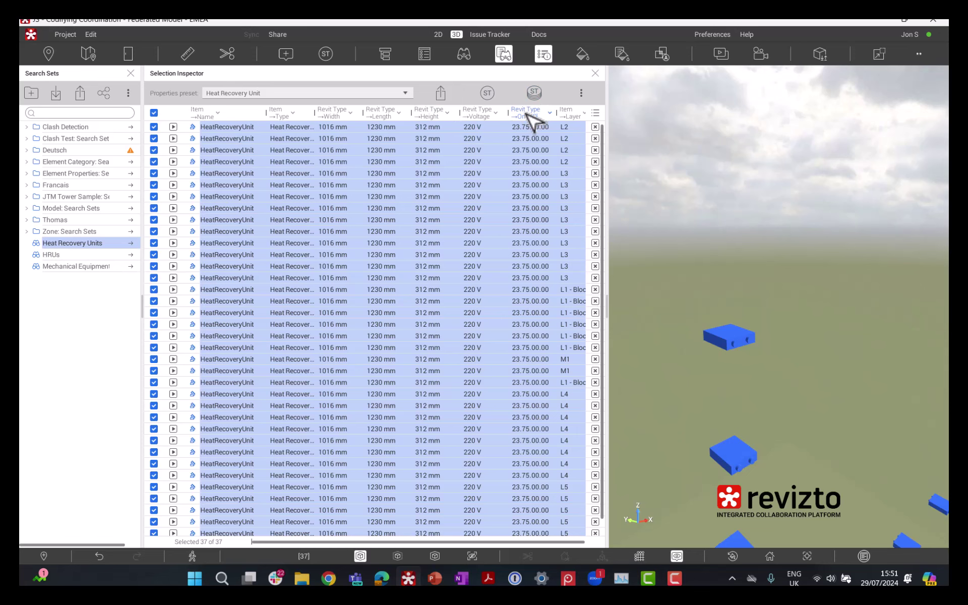
Create a separate HRU - Heat Recovery Unit stamp for each selected object, finding the template by searching for HRU.
left_click(533, 93)
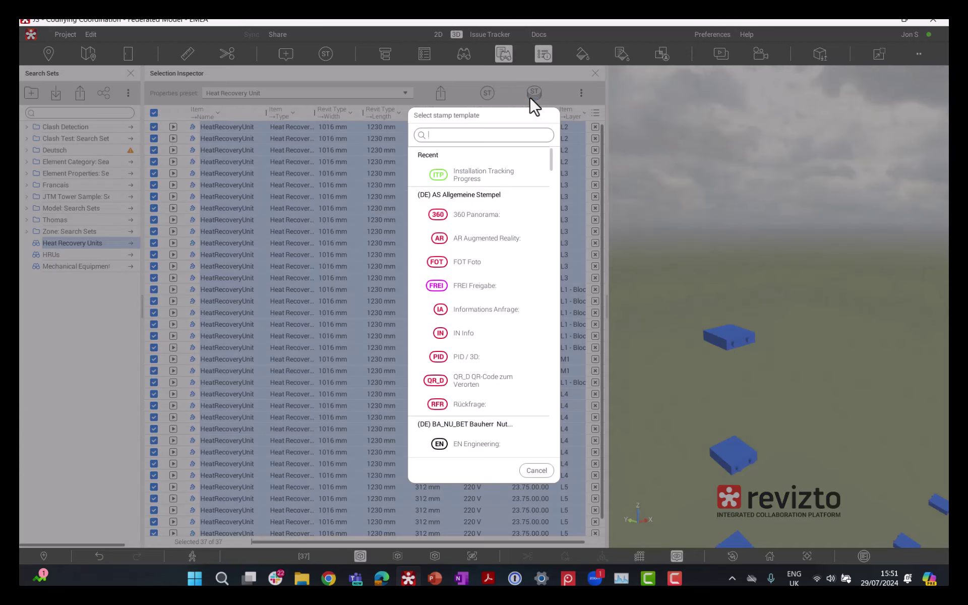
scroll(509, 202, "down", 5)
scroll(509, 207, "down", 15)
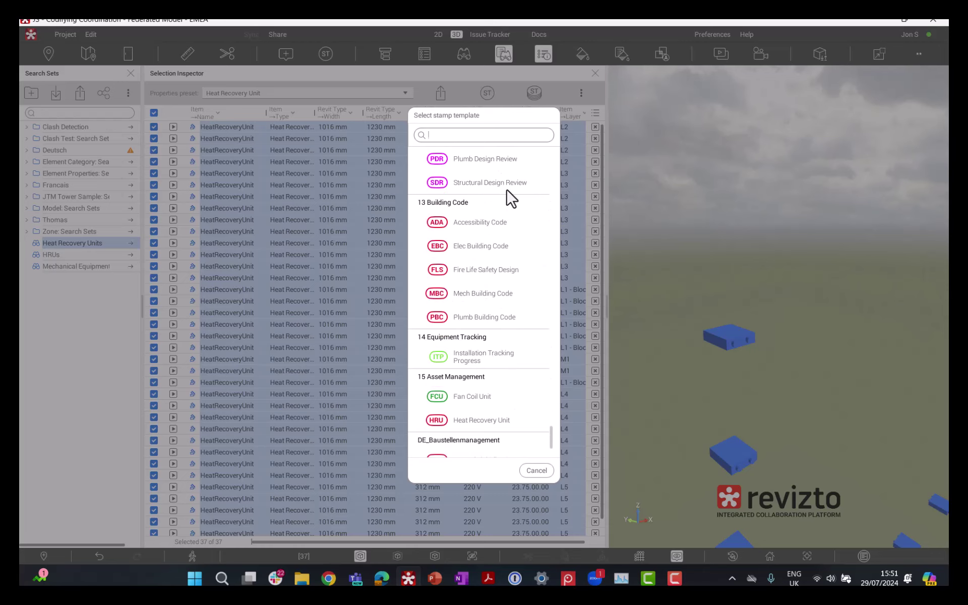
type("HRU")
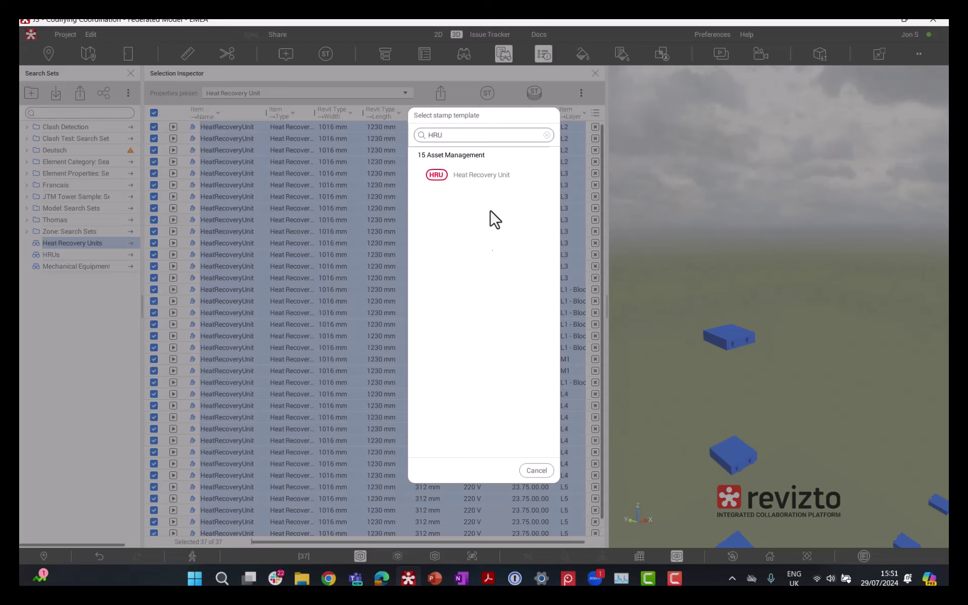
left_click(496, 175)
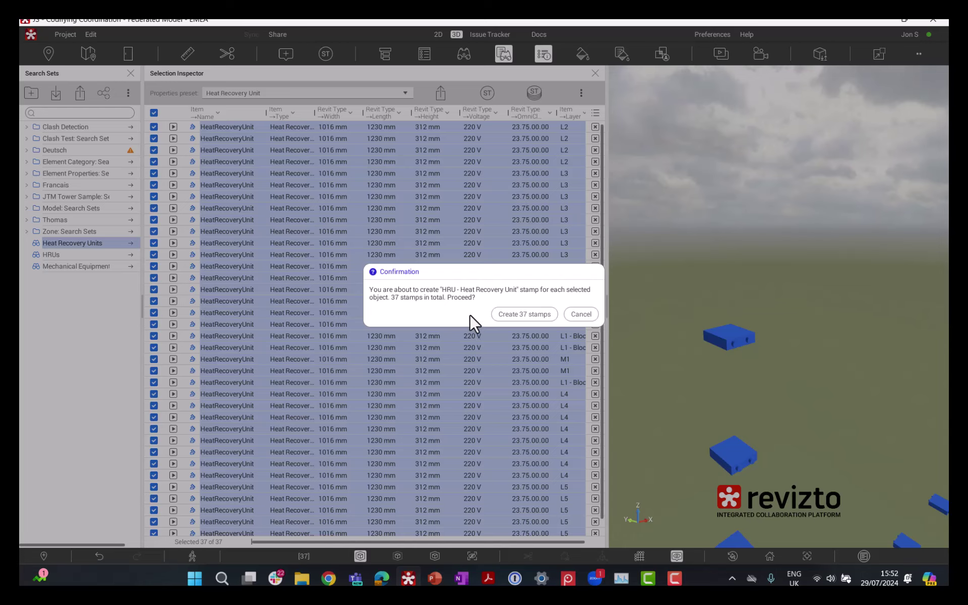
left_click(529, 313)
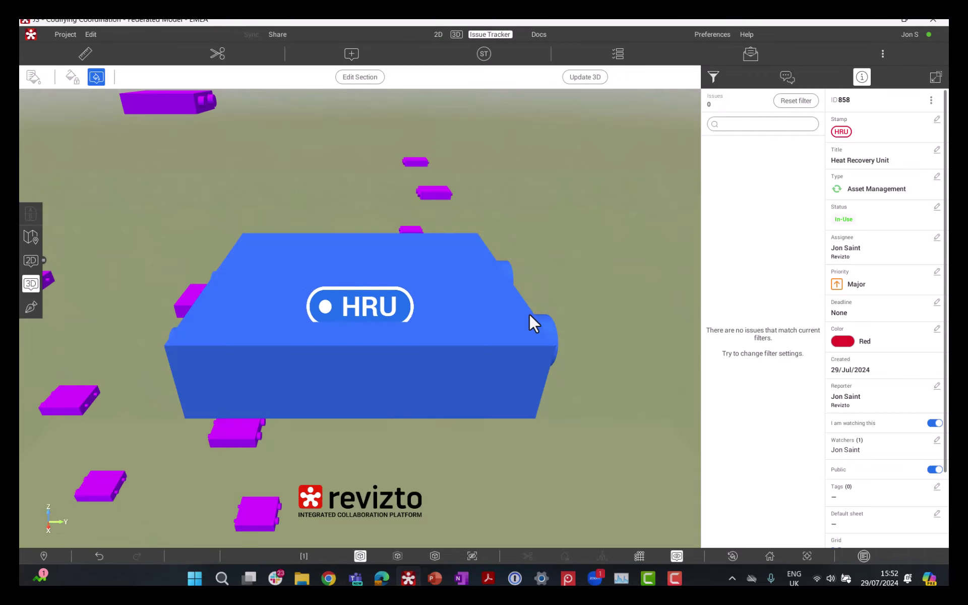
Reset the issue filter, remove its status category condition and filter the issues by the Heat Recovery Unit stamp.
mouse_move(465, 288)
left_mouse_down()
mouse_move(425, 250)
mouse_move(505, 215)
mouse_move(456, 197)
mouse_move(340, 244)
mouse_move(441, 240)
left_mouse_up()
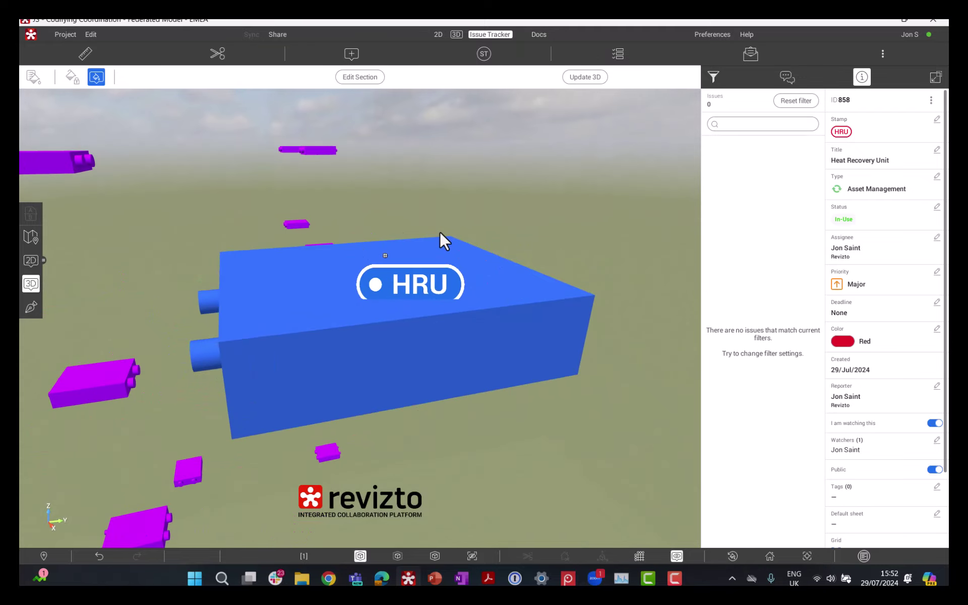
left_click(714, 77)
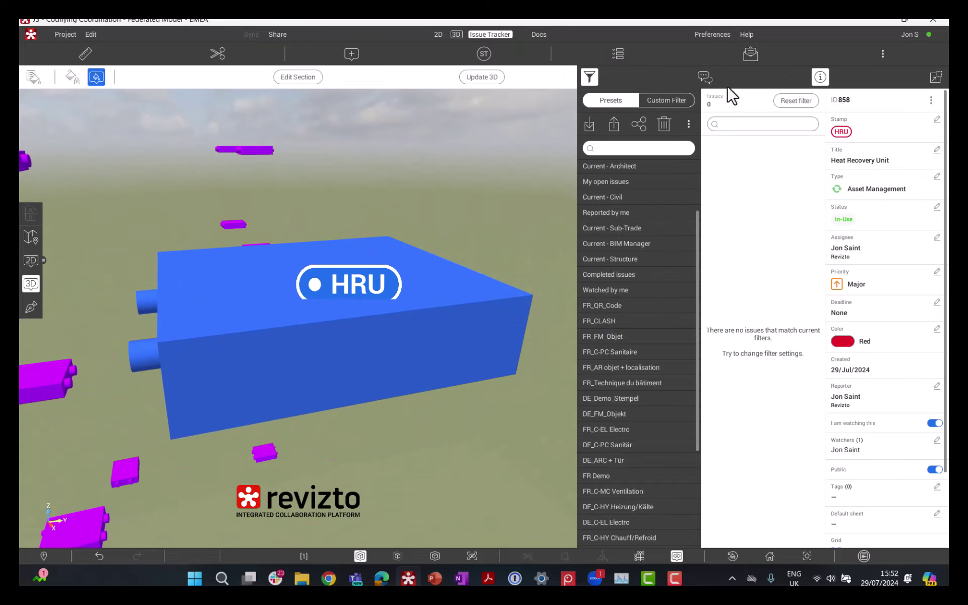
left_click(798, 100)
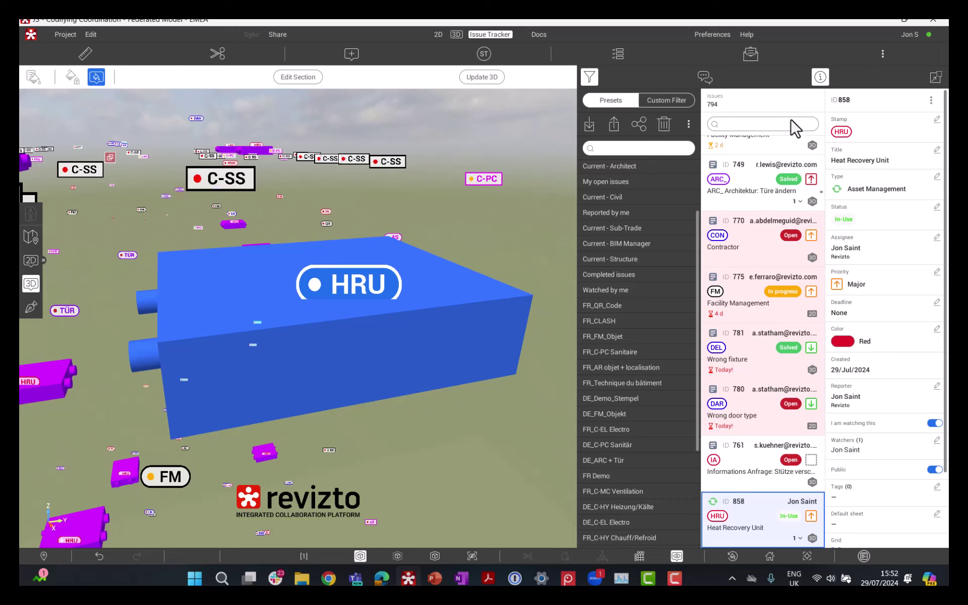
left_click(678, 105)
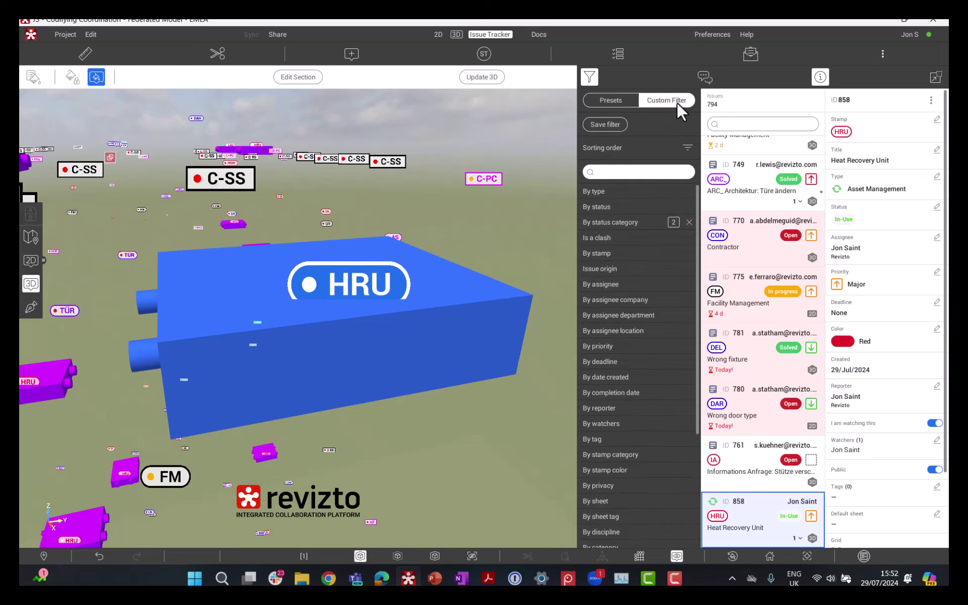
left_click(689, 222)
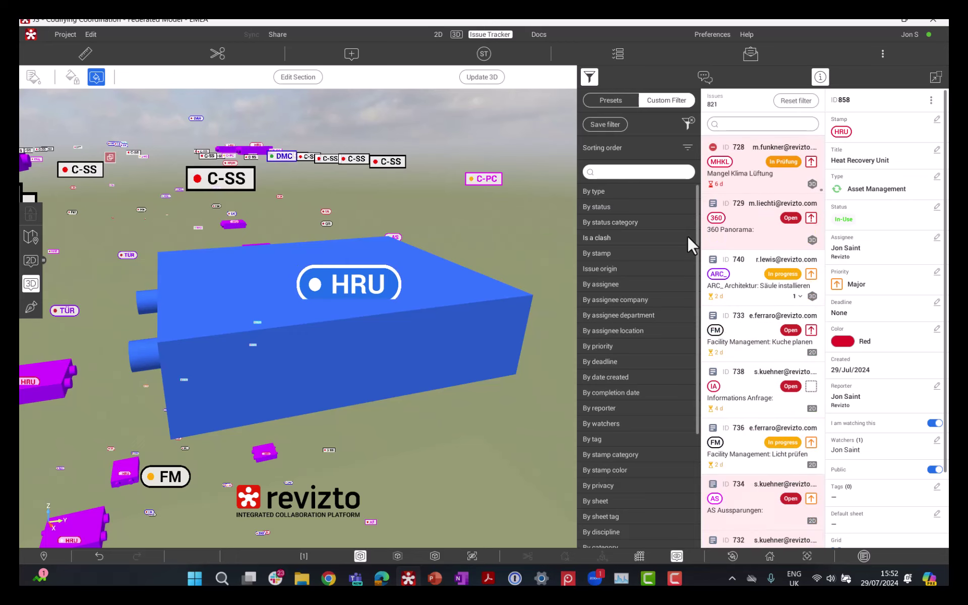
left_click(613, 256)
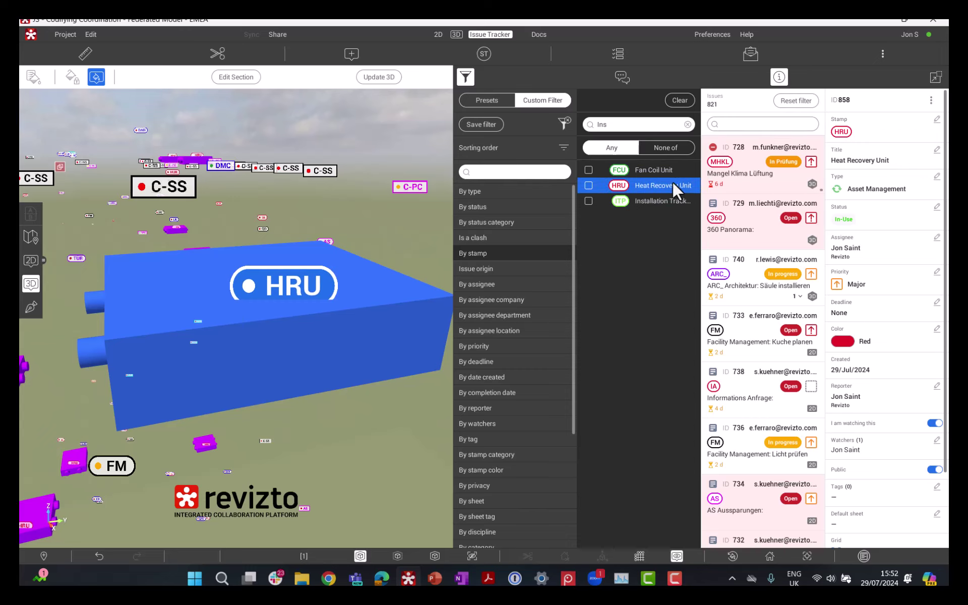
left_click(588, 186)
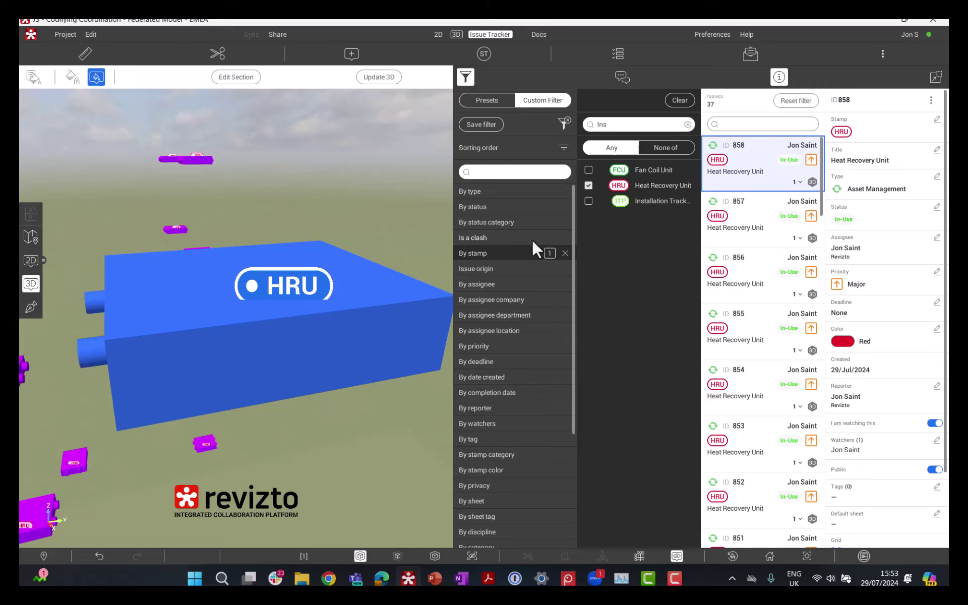
Try filtering the stamped issues by Major priority and remove that condition again.
scroll(532, 240, "down", 1)
scroll(532, 248, "down", 1)
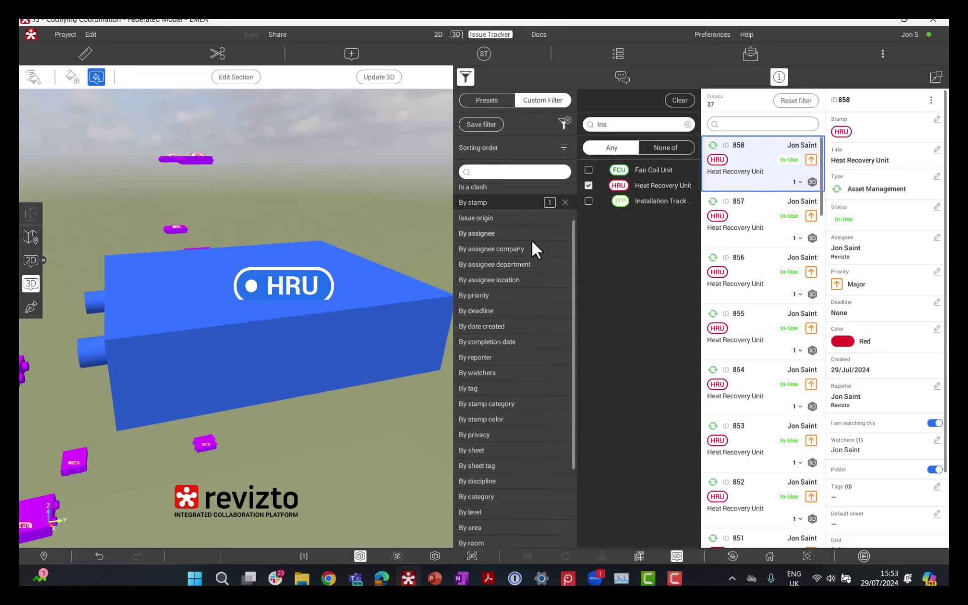
scroll(531, 241, "up", 1)
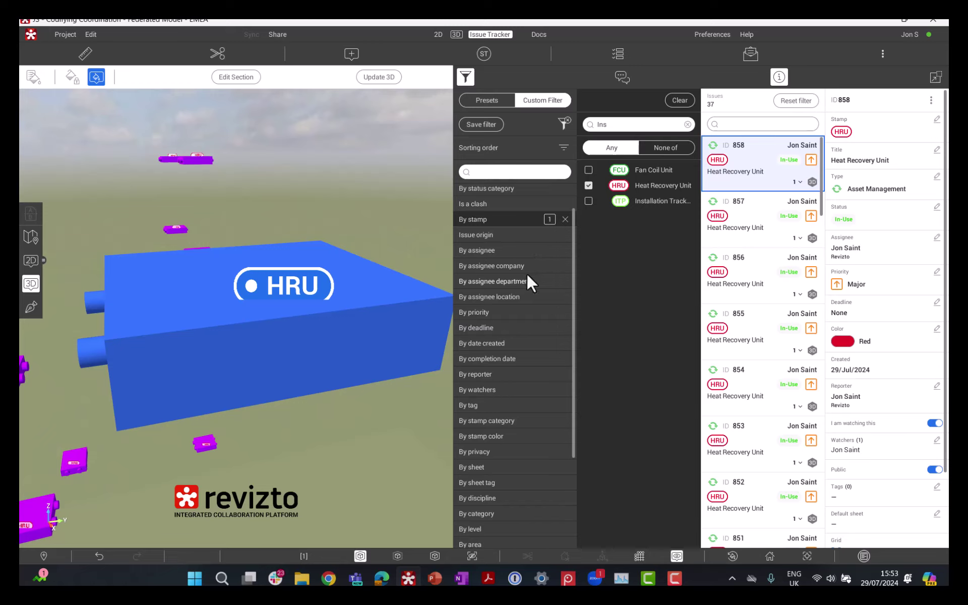
scroll(528, 273, "up", 2)
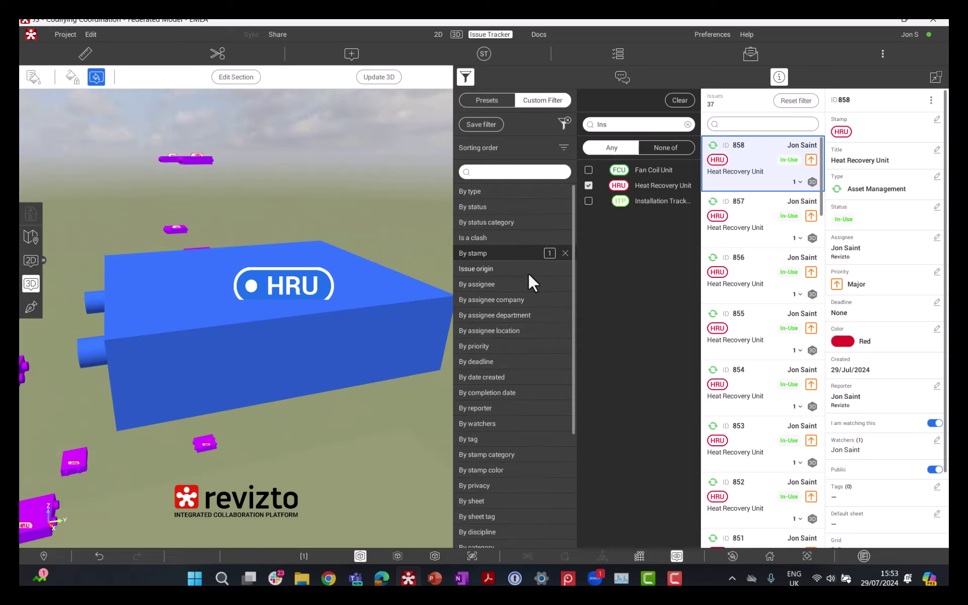
left_click(488, 348)
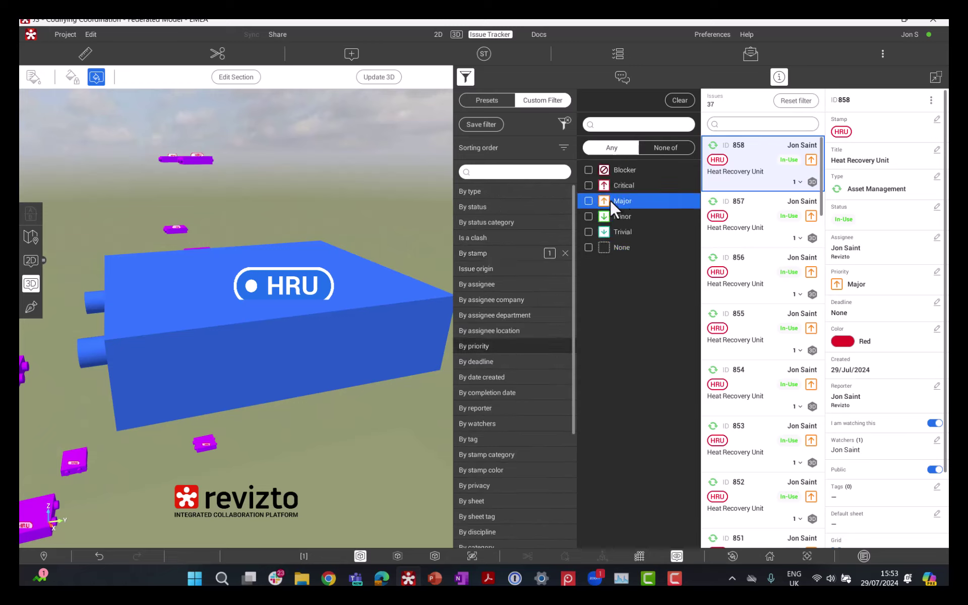
left_click(610, 200)
scroll(538, 234, "down", 4)
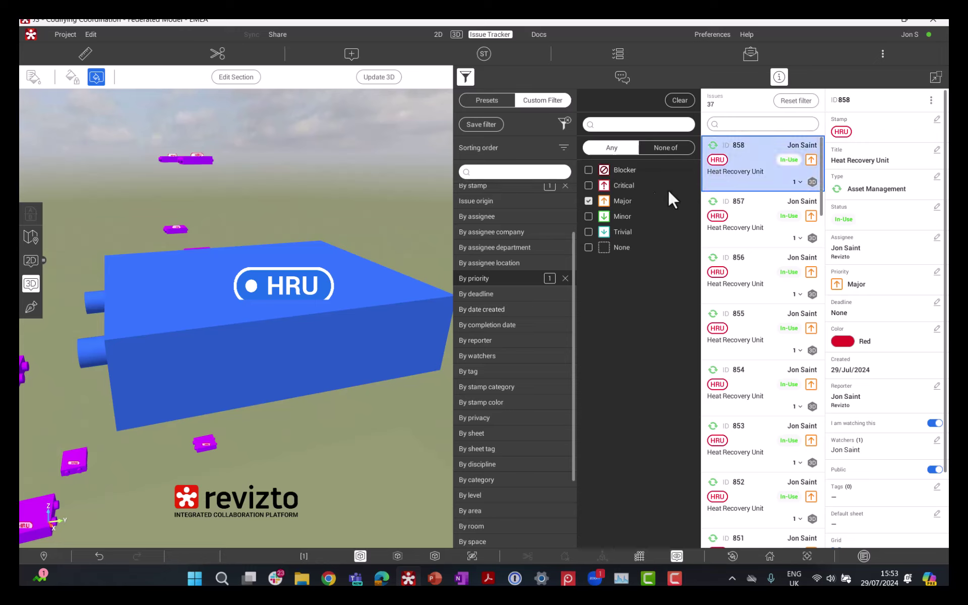
left_click(589, 201)
scroll(781, 253, "down", 1)
scroll(780, 252, "up", 1)
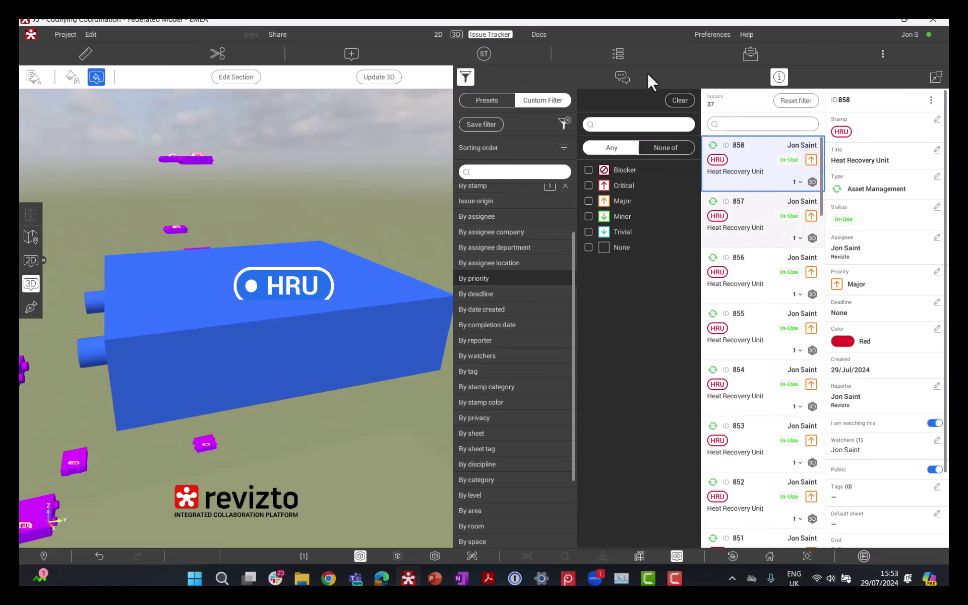
Save the custom stamp filter as a new preset named Heat Recovery Units and locate it among the presets.
left_click(482, 124)
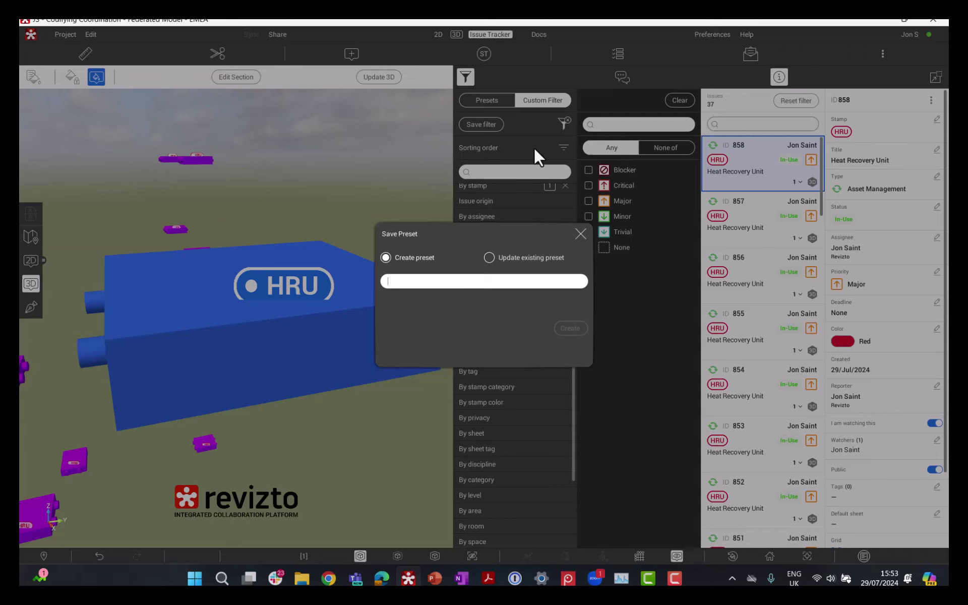
type("Heat Recovery Unit")
key("Return")
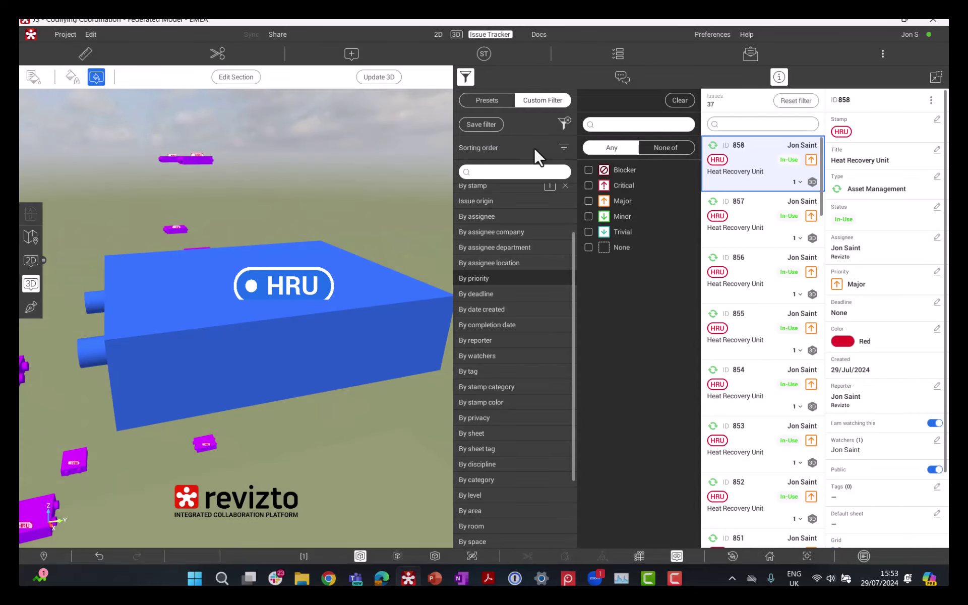
left_click(498, 98)
scroll(660, 328, "down", 5)
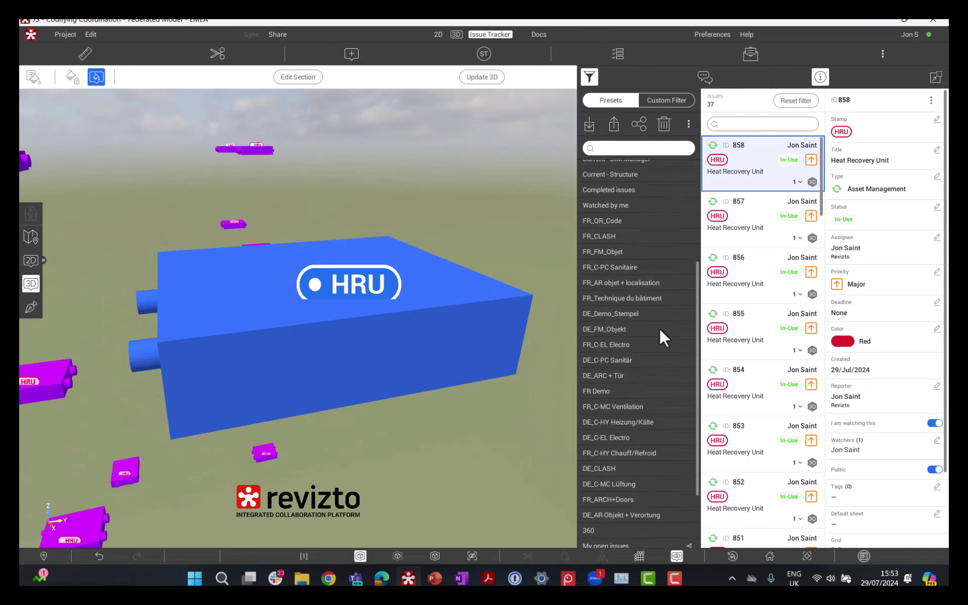
scroll(661, 326, "down", 3)
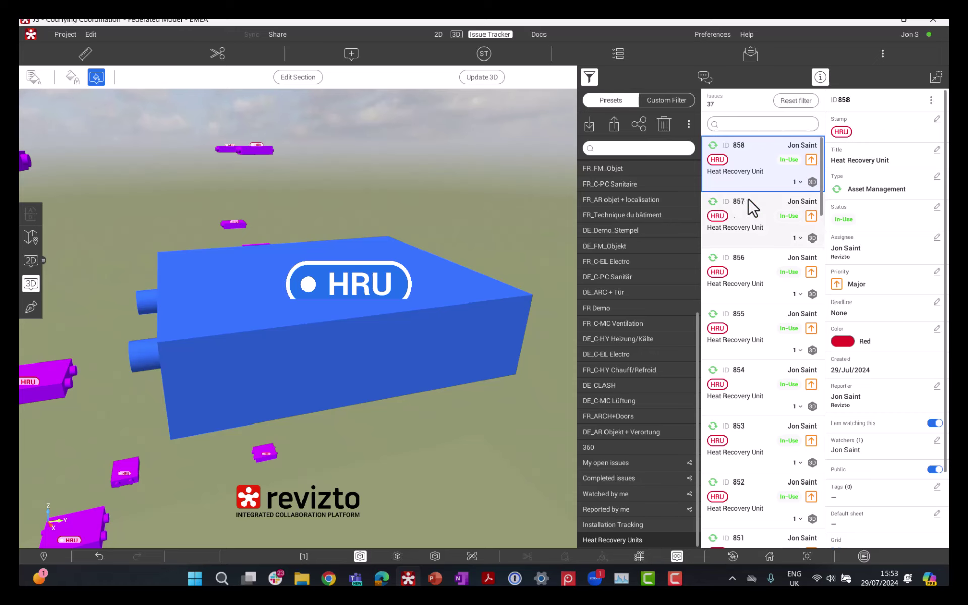
Switch from the FR Demo filter preset to Heat Recovery Units and examine the stamped units across the 3D model.
left_click(626, 309)
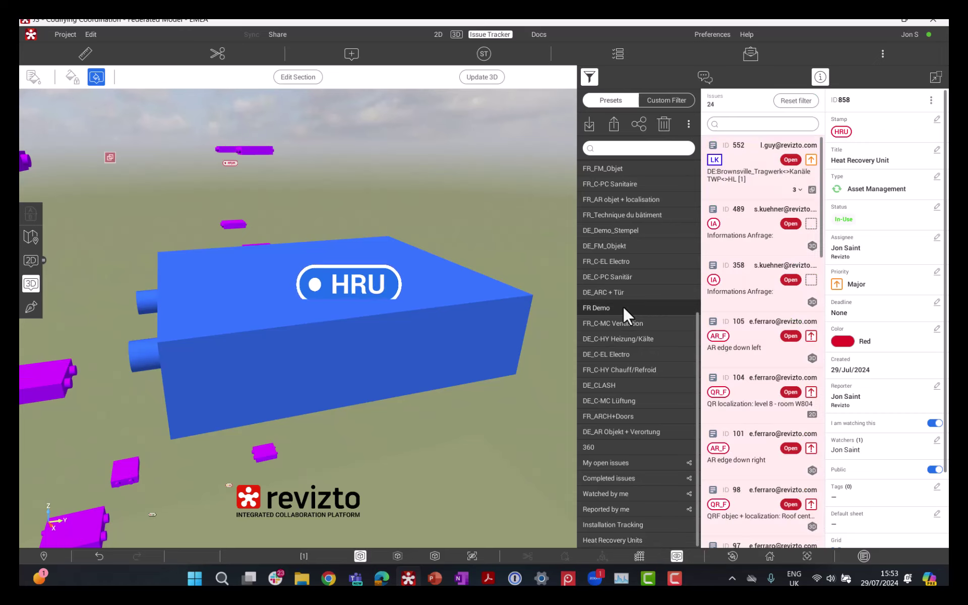
left_click(644, 543)
scroll(471, 300, "down", 5)
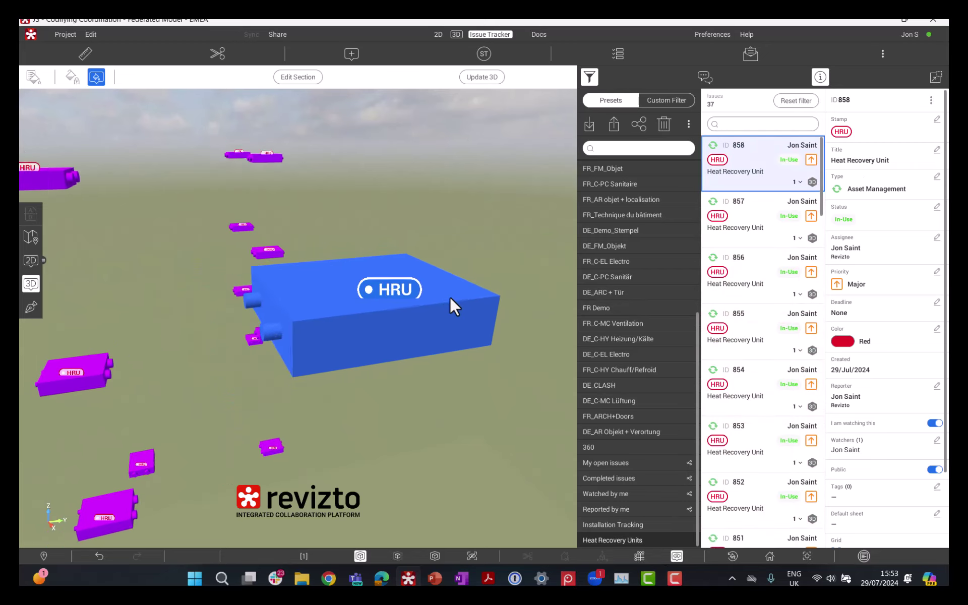
scroll(359, 291, "down", 8)
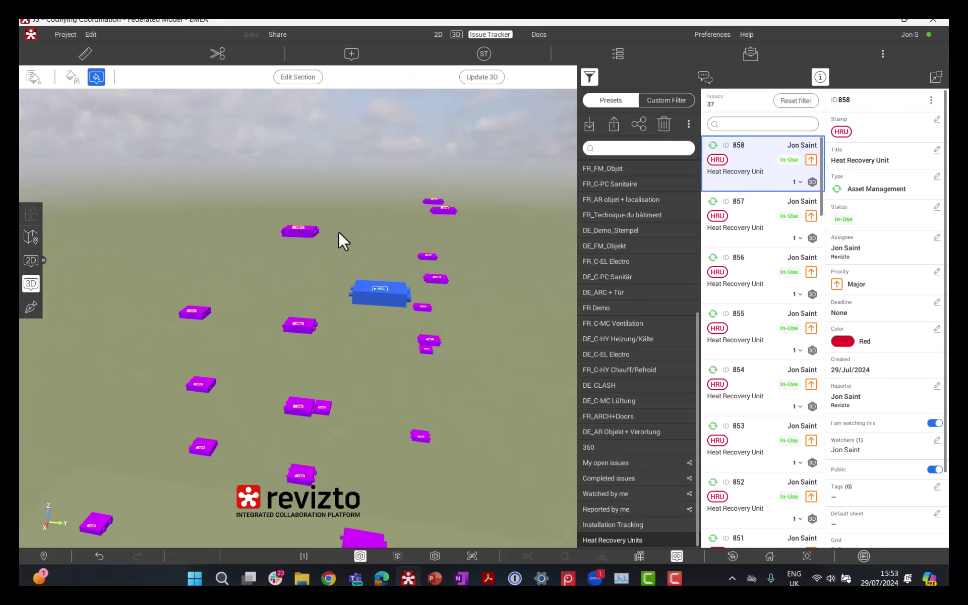
mouse_move(394, 293)
right_mouse_down()
mouse_move(317, 260)
mouse_move(371, 256)
right_mouse_up()
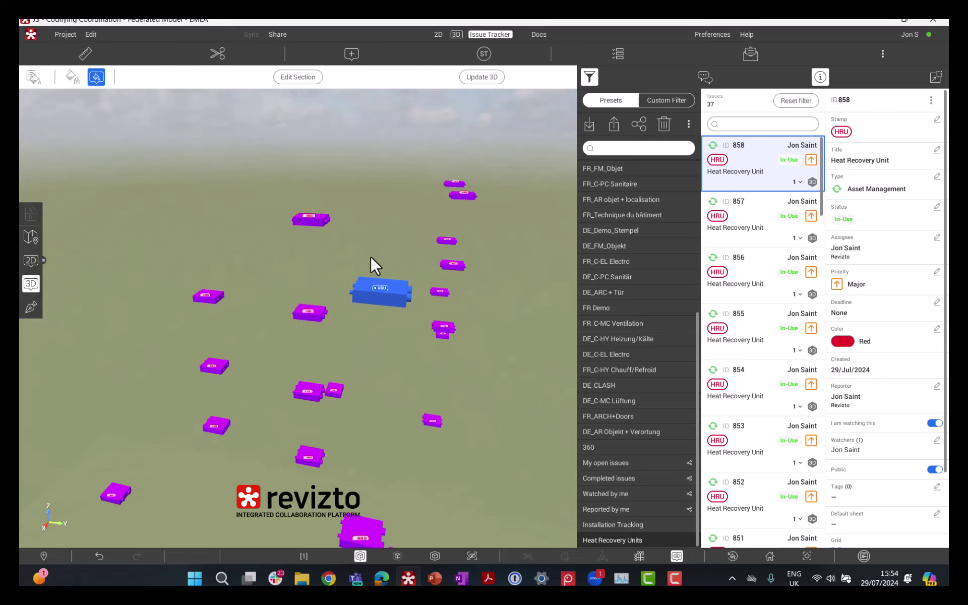
Reset the issue filter and reapply the Heat Recovery Units preset to compare the stamps shown in 3D.
left_click(794, 101)
mouse_move(410, 213)
right_mouse_down()
mouse_move(346, 281)
mouse_move(210, 255)
mouse_move(309, 195)
mouse_move(414, 204)
mouse_move(429, 231)
mouse_move(316, 292)
mouse_move(359, 270)
mouse_move(353, 262)
mouse_move(401, 291)
mouse_move(379, 271)
mouse_move(389, 275)
right_mouse_up()
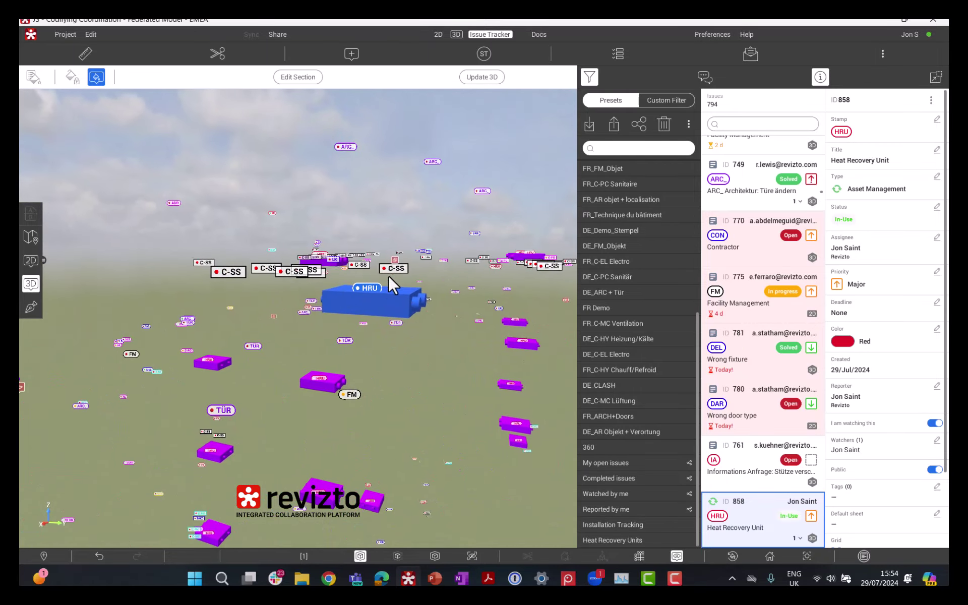
left_click(643, 537)
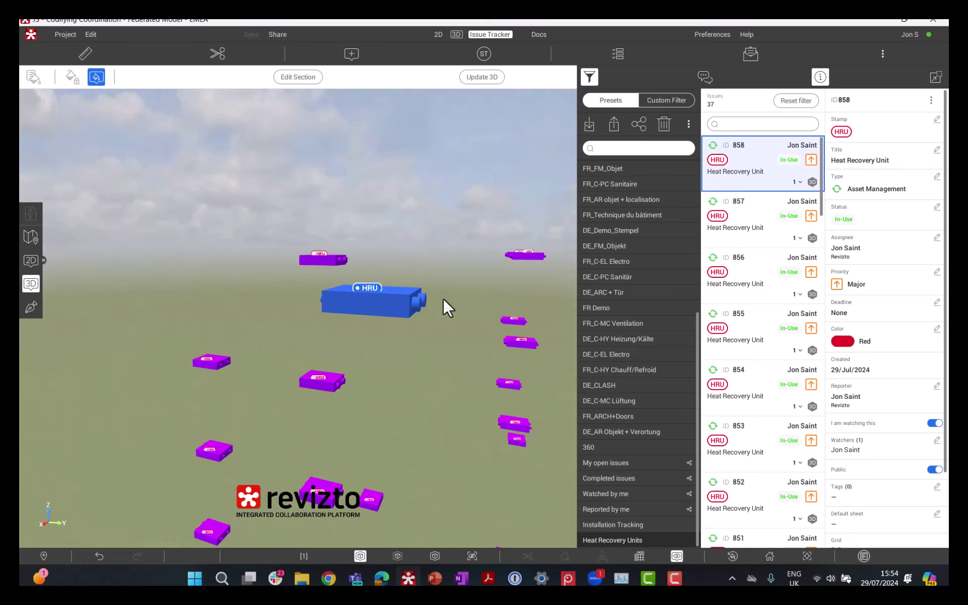
right_click_drag(443, 300, 419, 310)
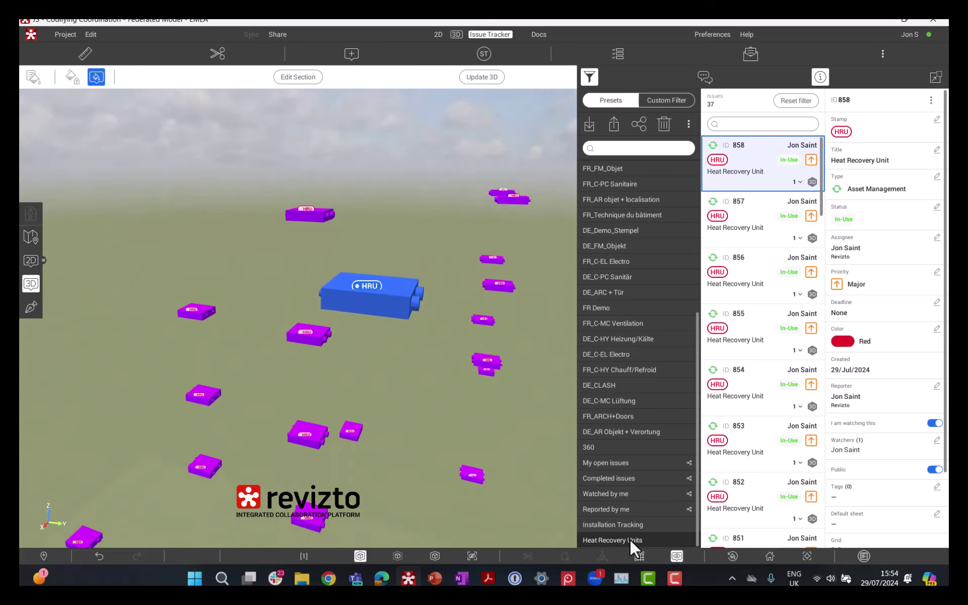
Examine the selected heat recovery unit in 3D and show the chat history of its issue 858.
right_click_drag(392, 298, 435, 309)
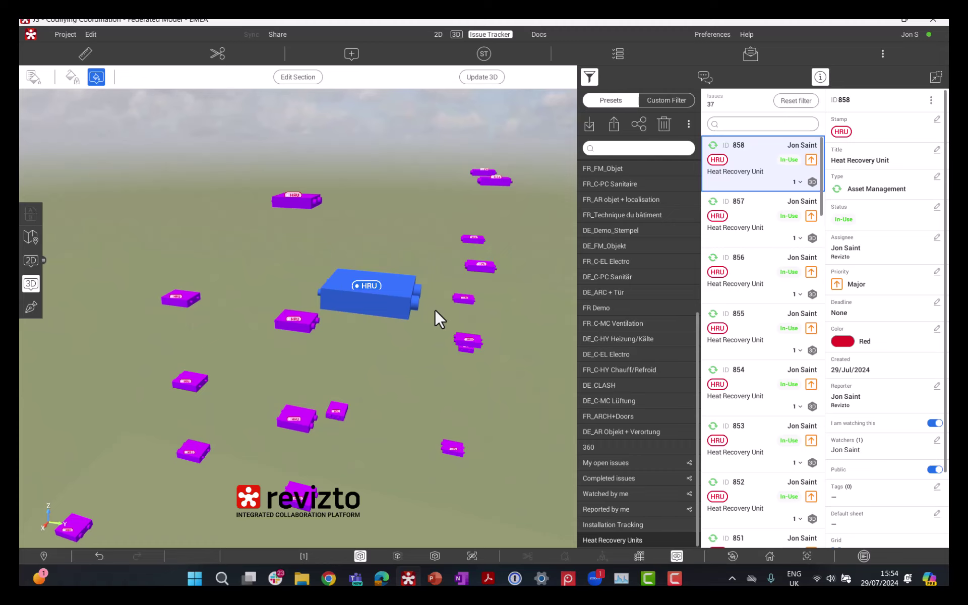
right_click_drag(401, 299, 374, 286)
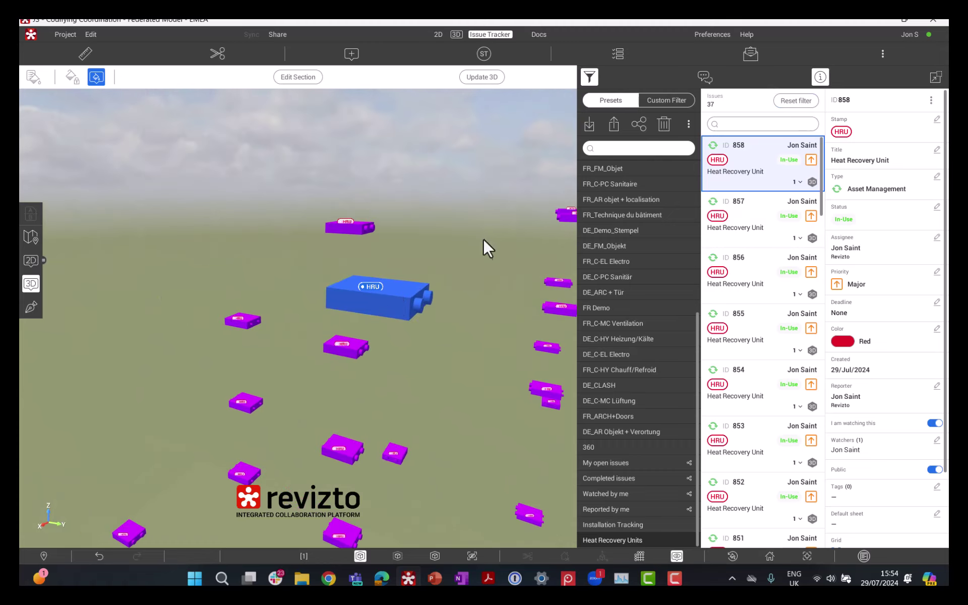
left_click(705, 76)
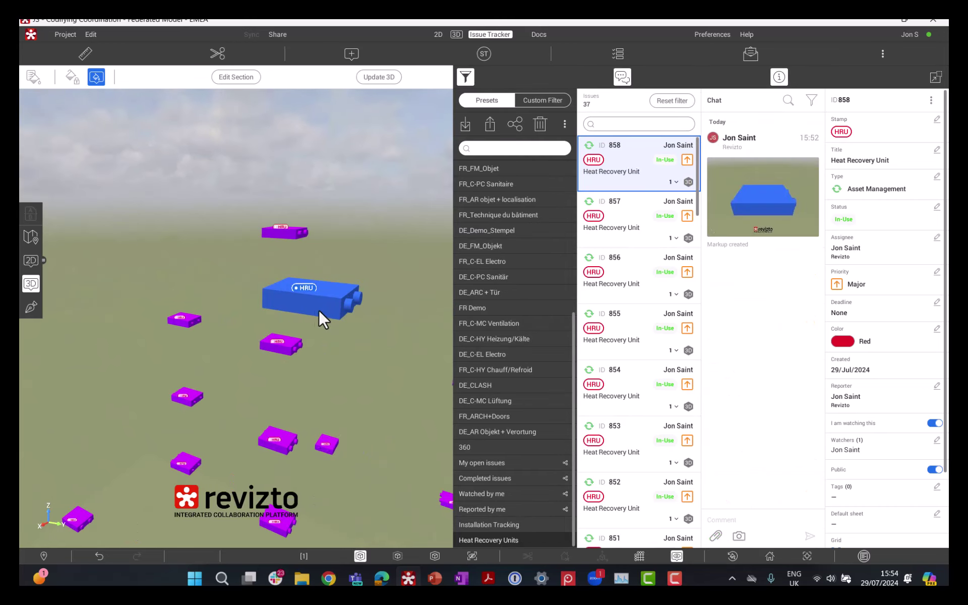
mouse_move(327, 310)
left_mouse_down()
mouse_move(336, 329)
mouse_move(359, 328)
mouse_move(327, 322)
left_mouse_up()
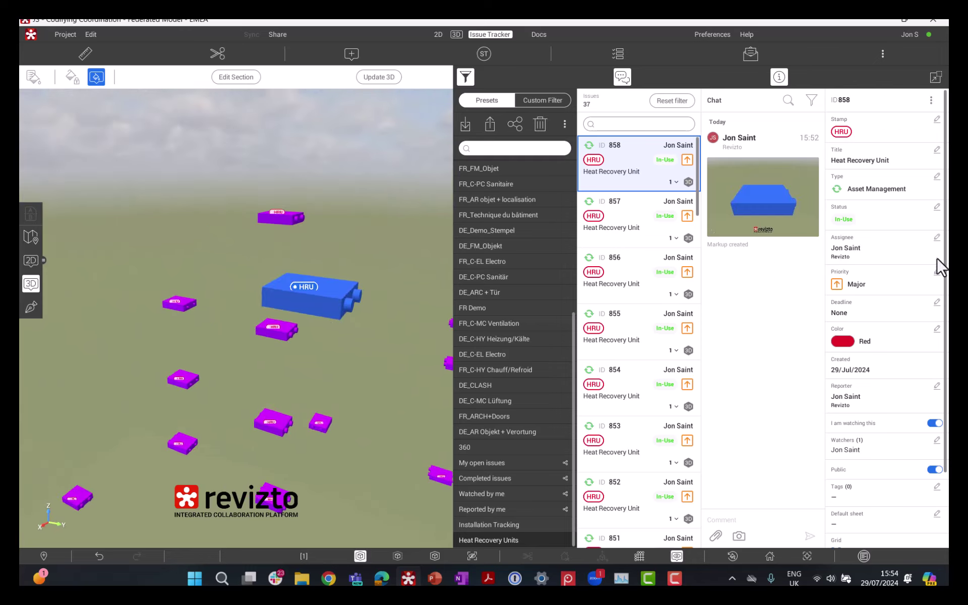
Change the status of issue 858 to Repaired and then to Not Functioning.
left_click(937, 208)
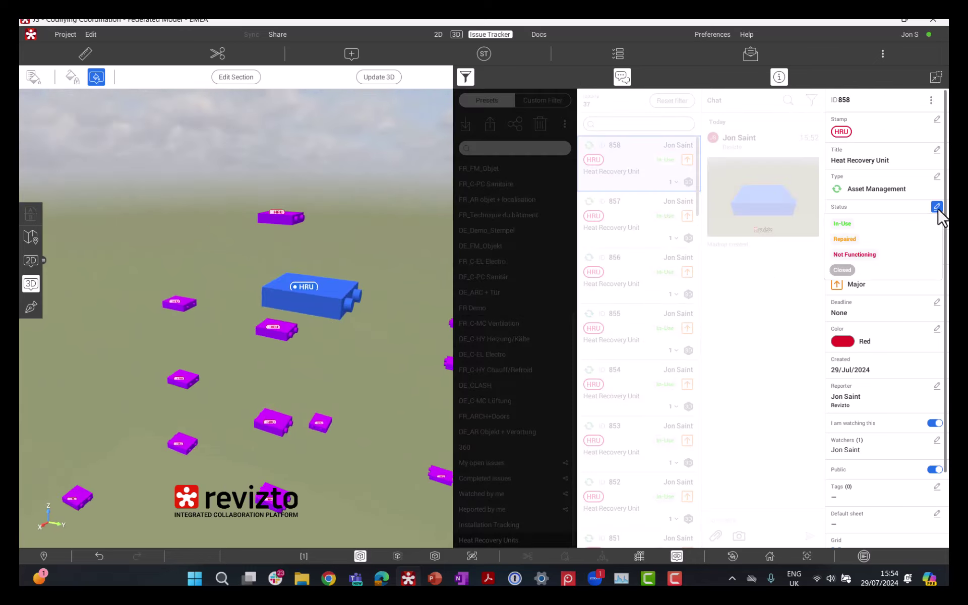
left_click(871, 241)
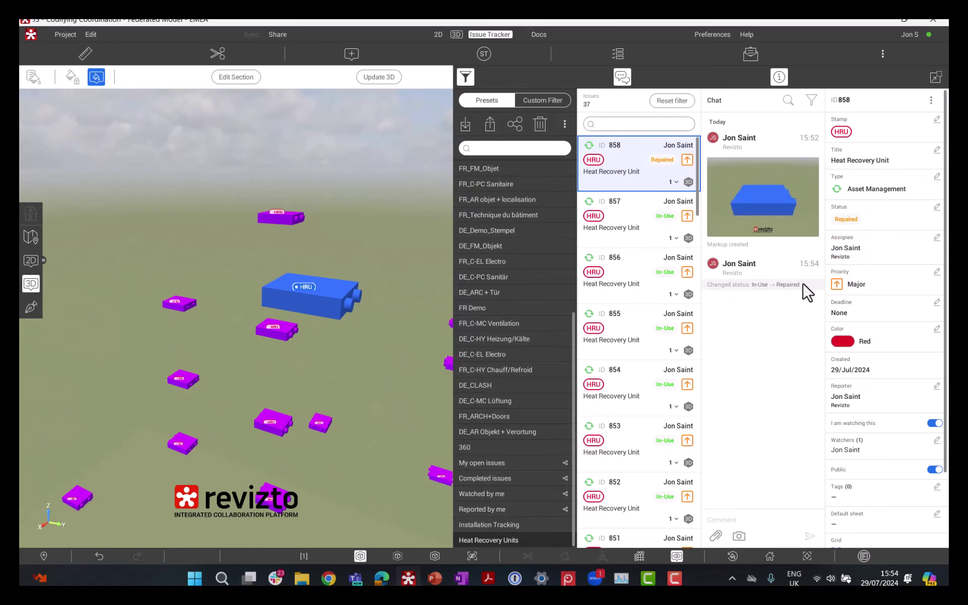
left_click(937, 208)
left_click(880, 256)
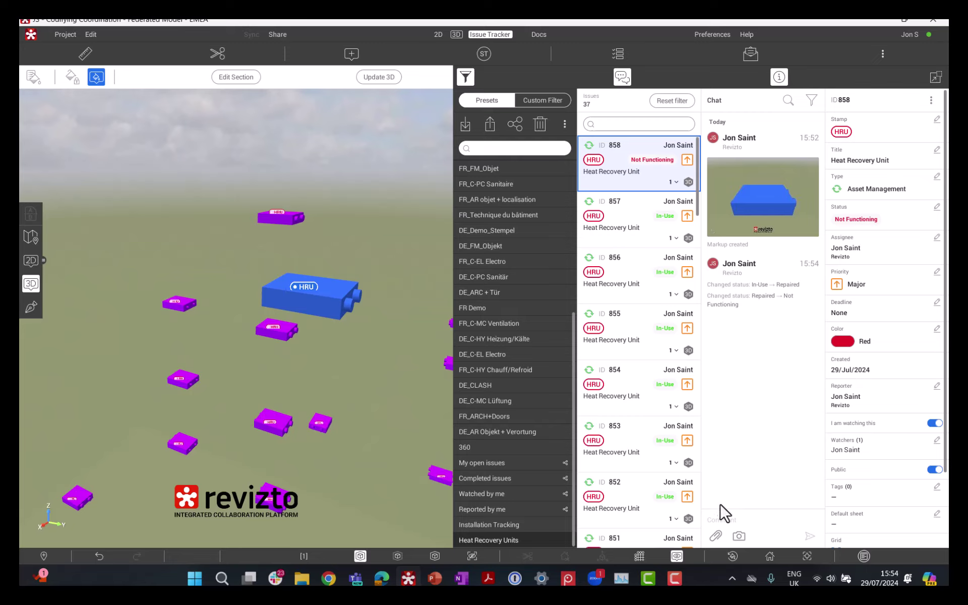
left_click(716, 536)
left_click(731, 483)
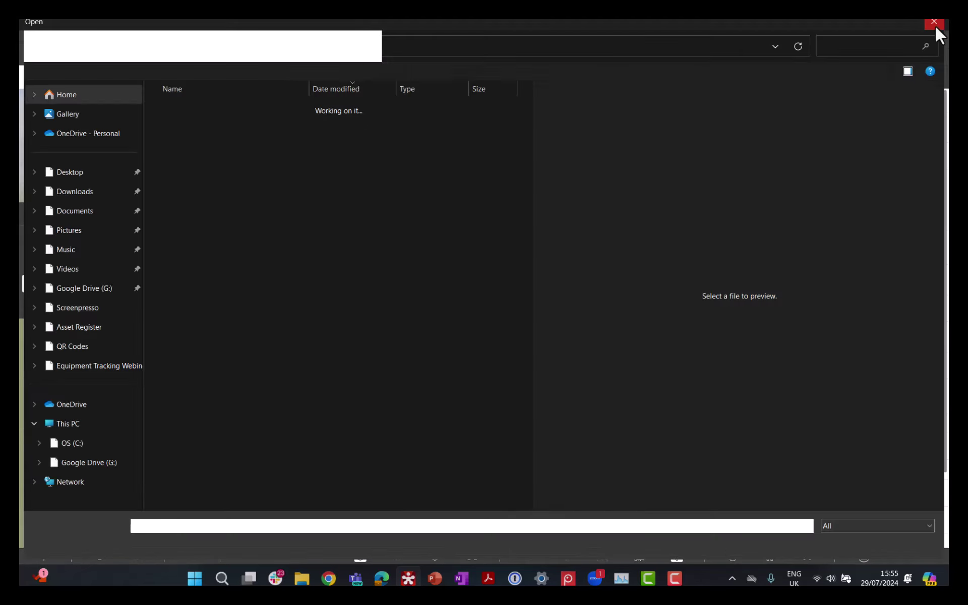
left_click(933, 26)
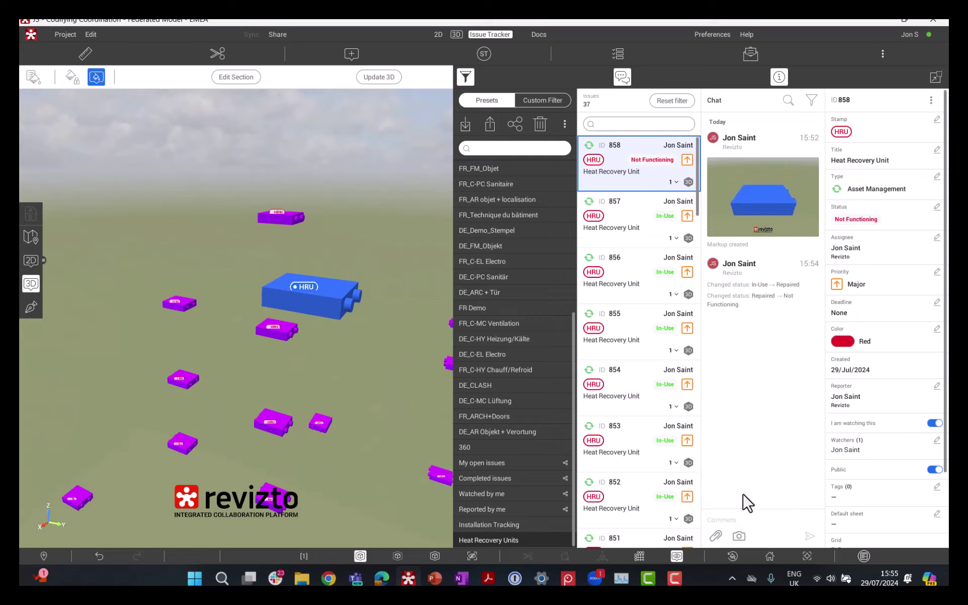
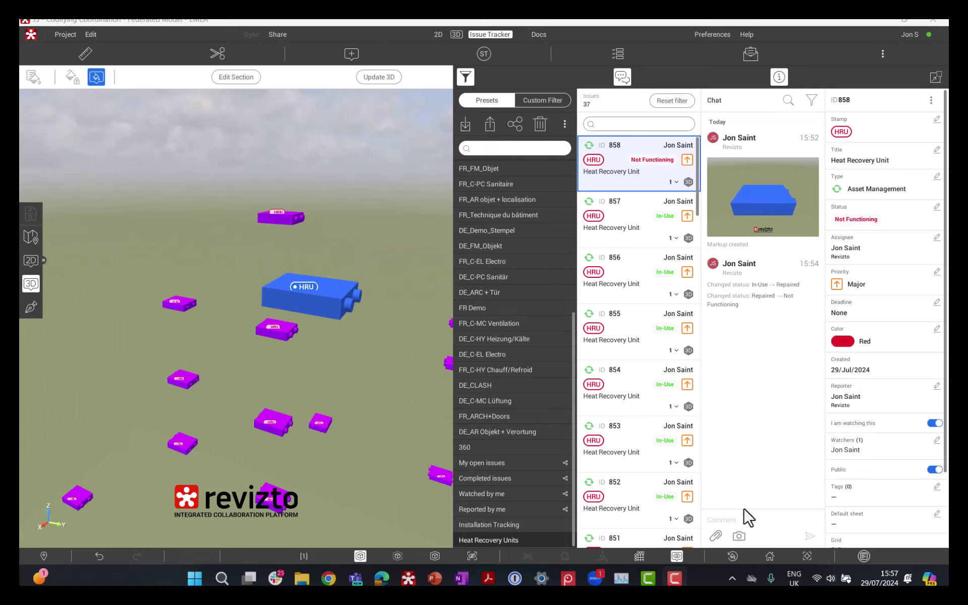
Export the properties of all items in the Heat Recovery Units search set to a CSV file named Asset Register in Downloads.
left_click(453, 34)
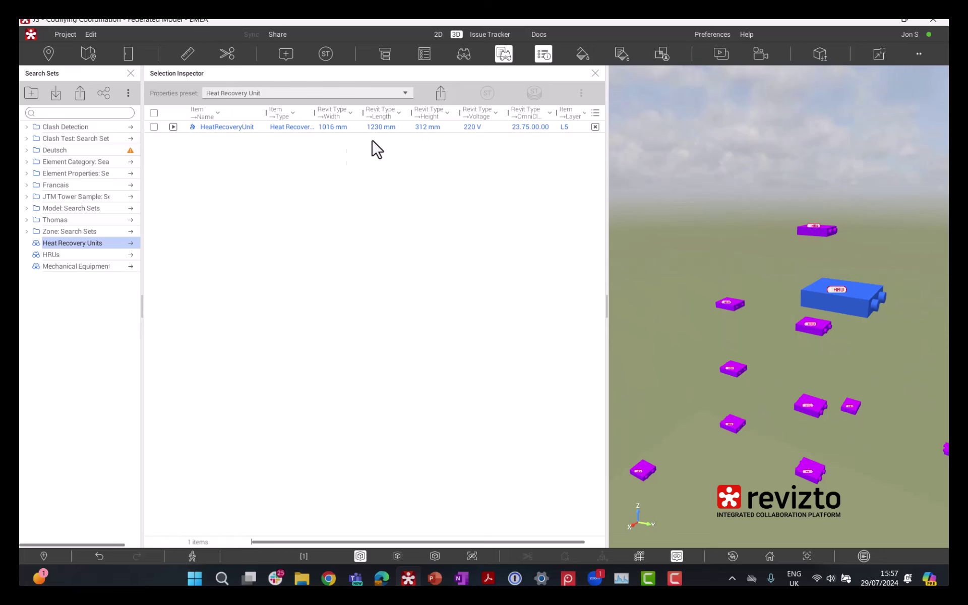
left_click(101, 245)
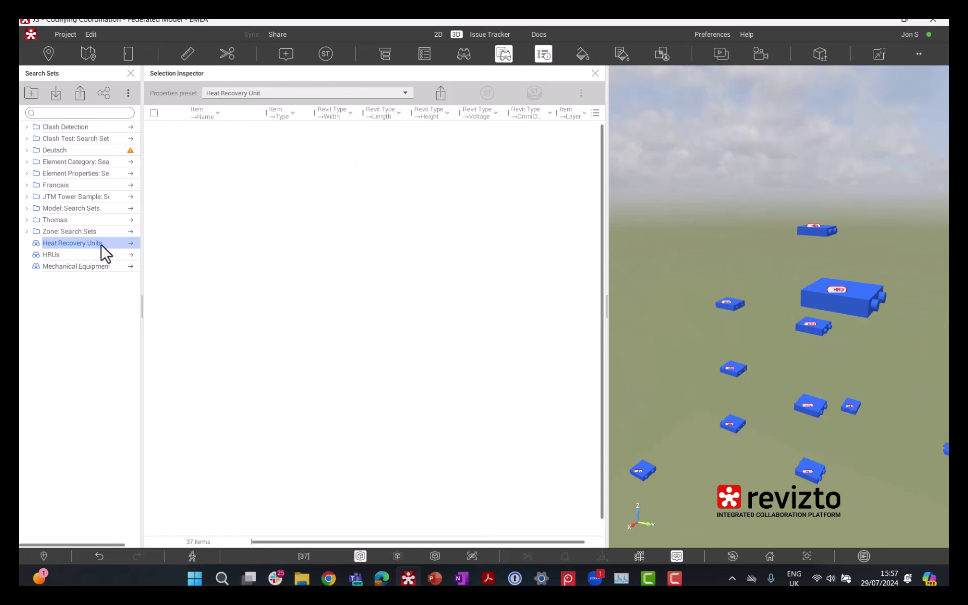
left_click(153, 113)
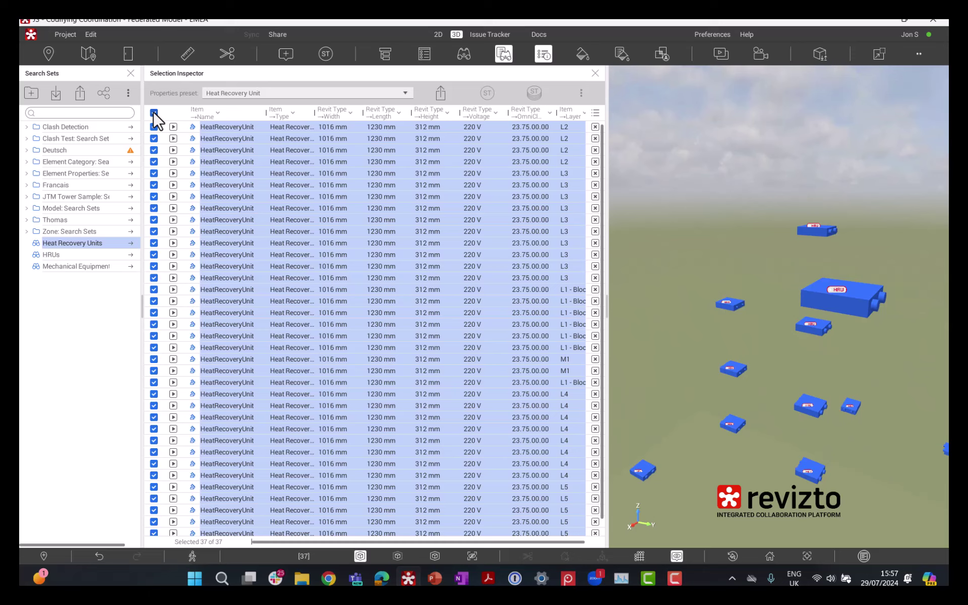
left_click(438, 93)
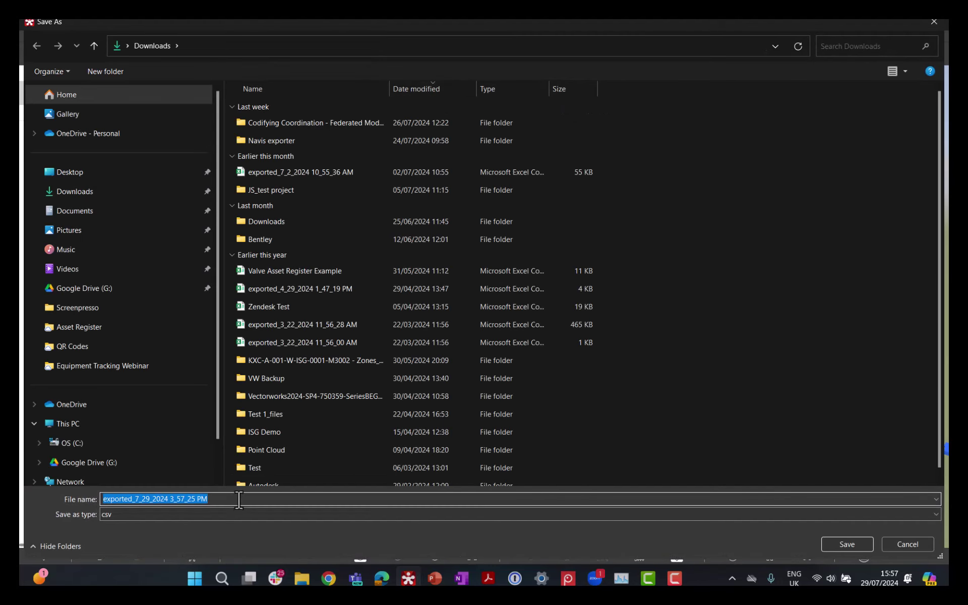
type("Asset Register")
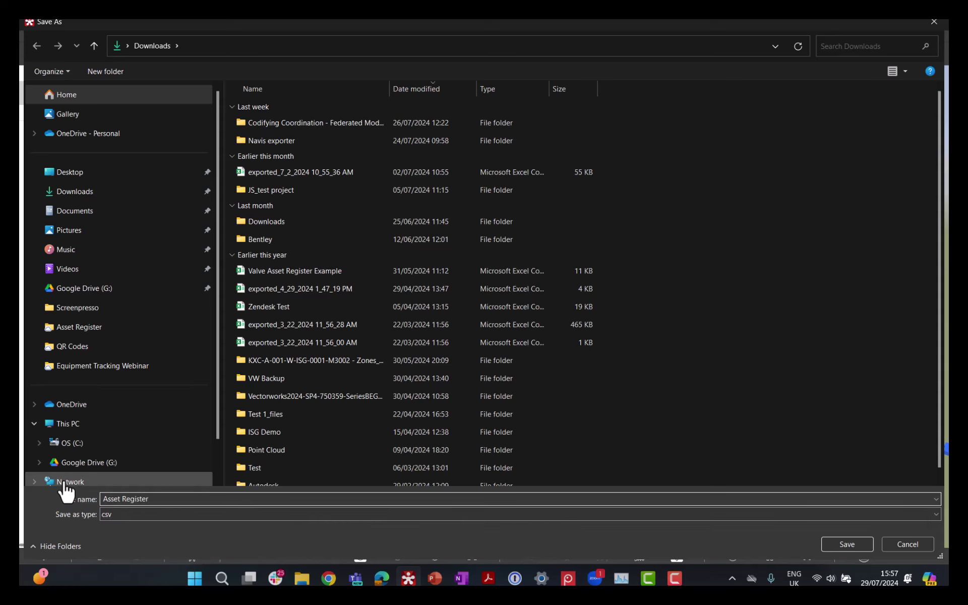
key("Return")
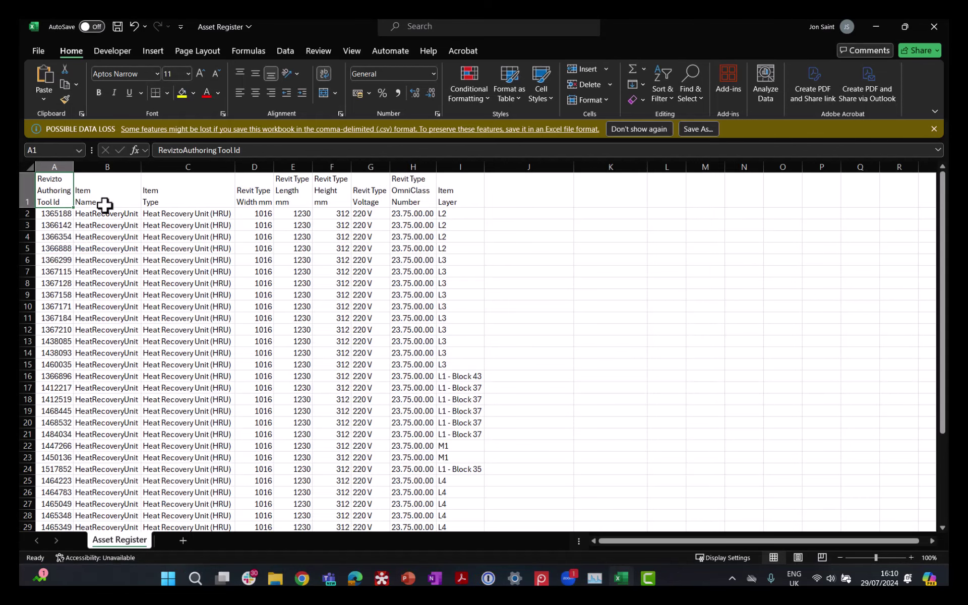
In the exported Asset Register in Excel, add the column headings Revizto Link in J1 and Revizto QR in K1.
left_click(89, 216)
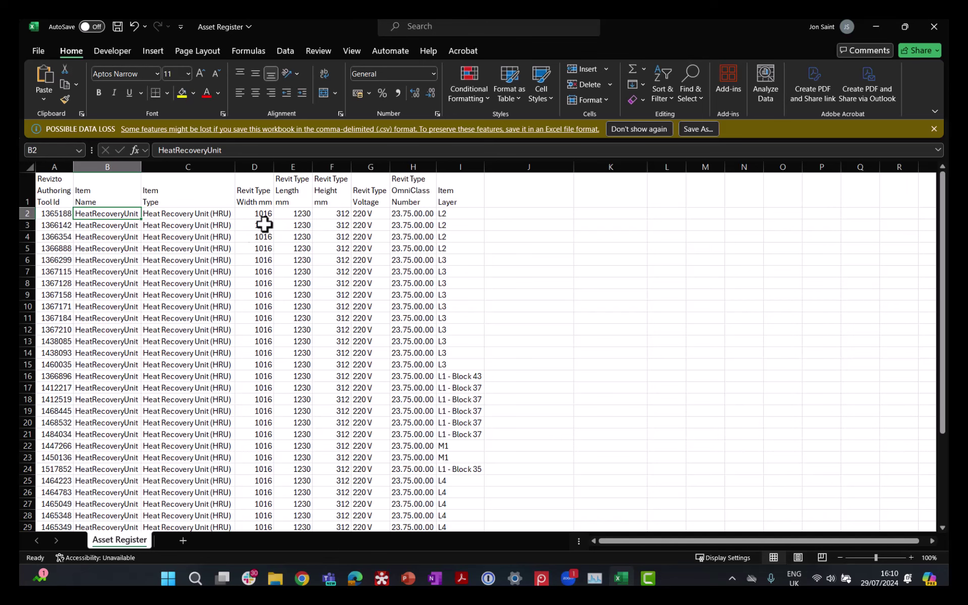
scroll(320, 238, "down", 3)
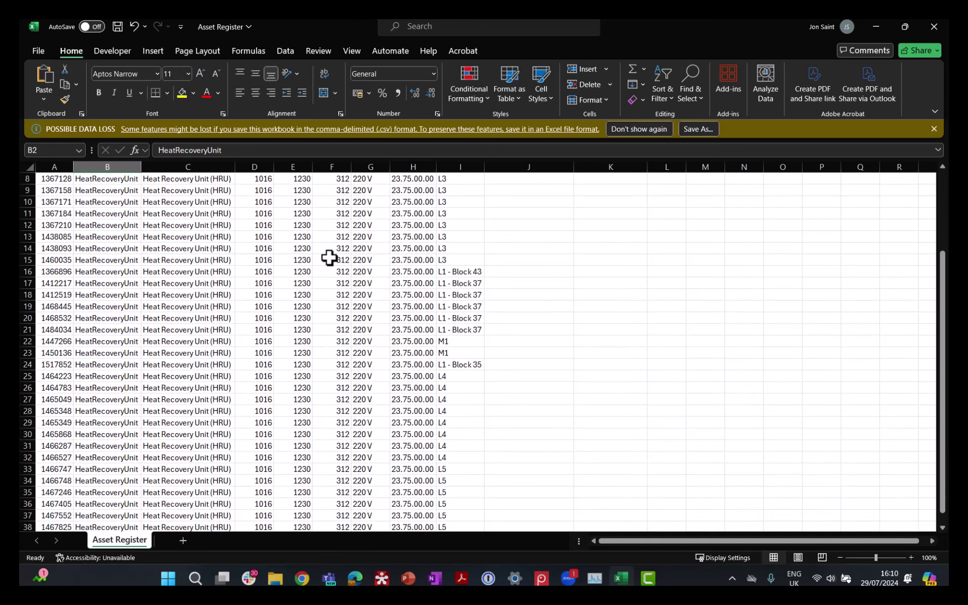
scroll(328, 258, "up", 3)
left_click(491, 214)
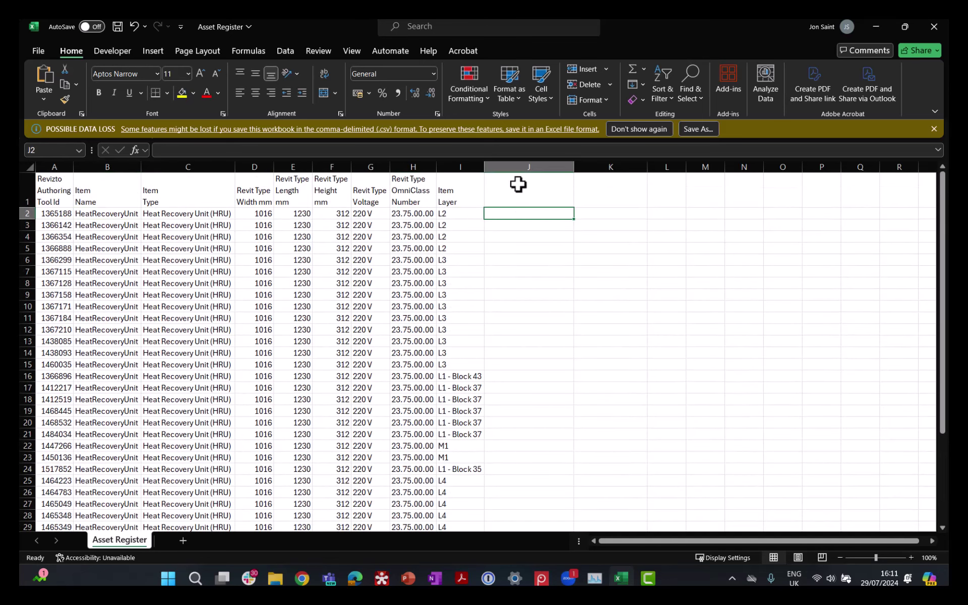
left_click(524, 189)
double_click(525, 190)
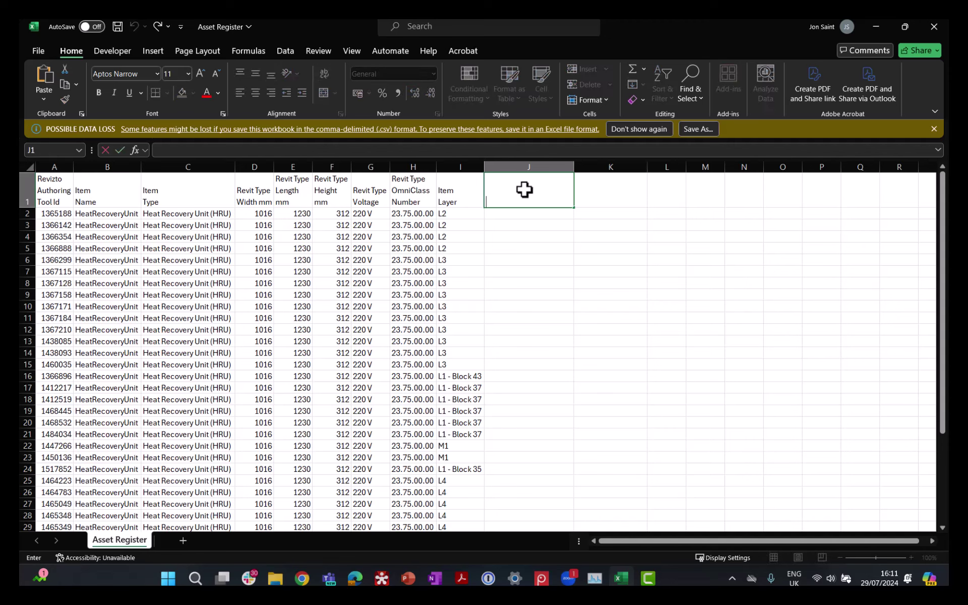
type("Rev")
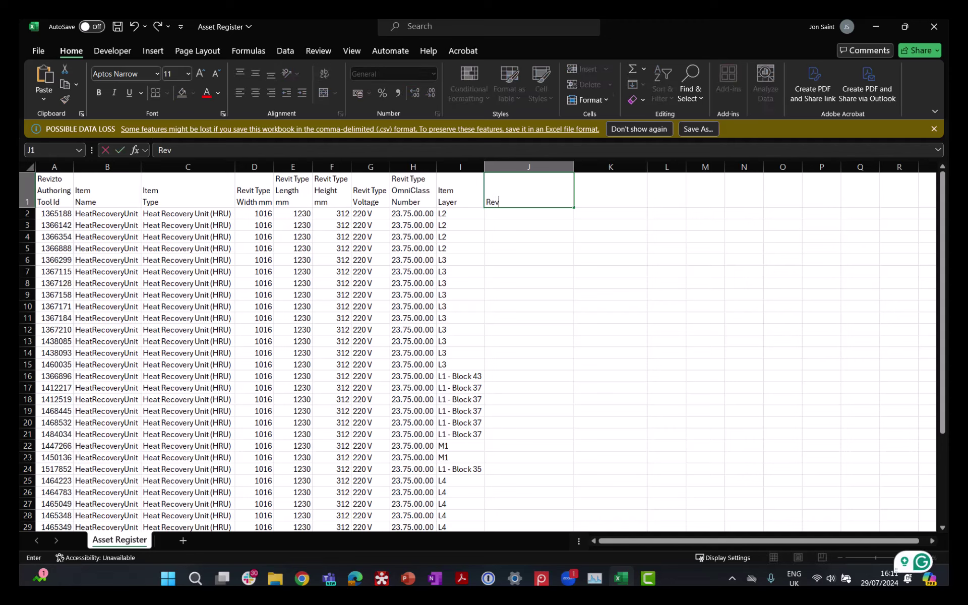
type("izto Link")
left_click(611, 190)
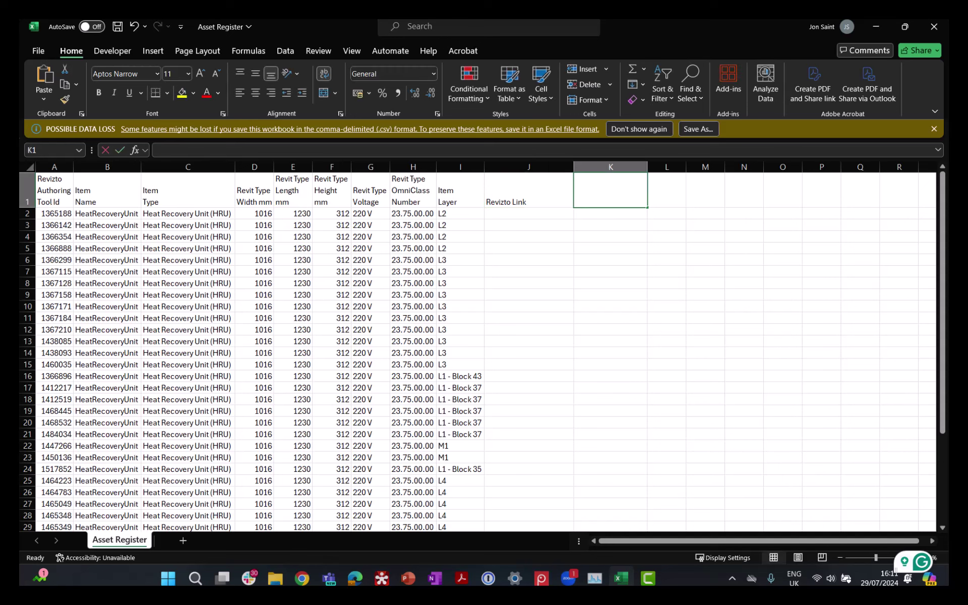
type("Revizto QR")
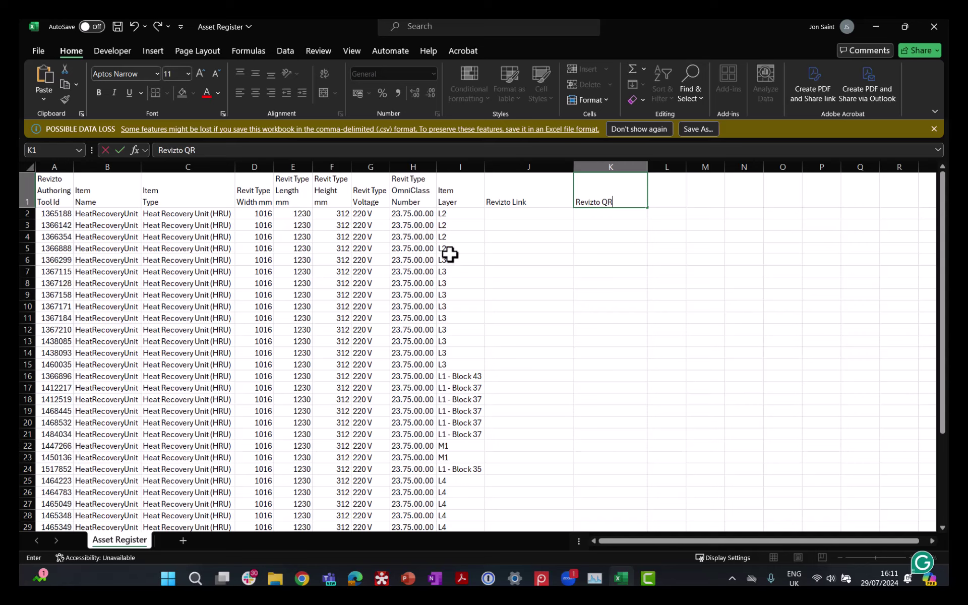
left_click(508, 215)
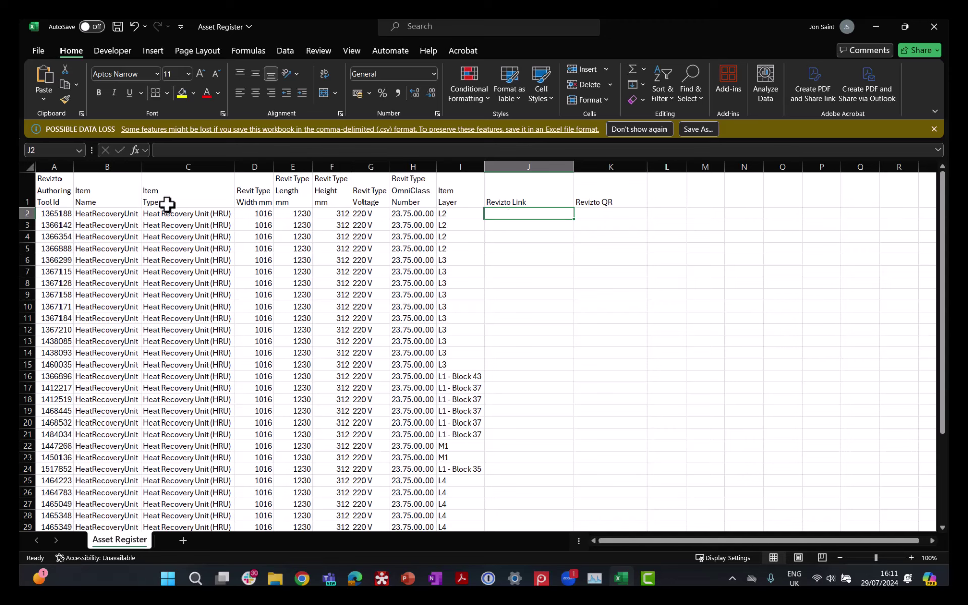
Add filters to the header row A1:K1 and sort the register by the Authoring Tool Id column from smallest to largest.
left_click(72, 217)
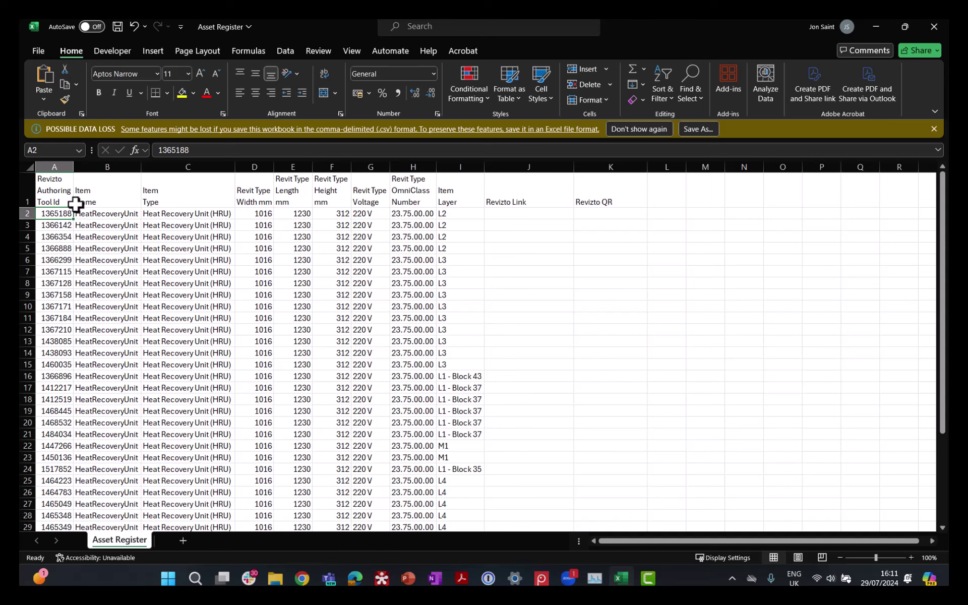
left_click_drag(54, 189, 644, 190)
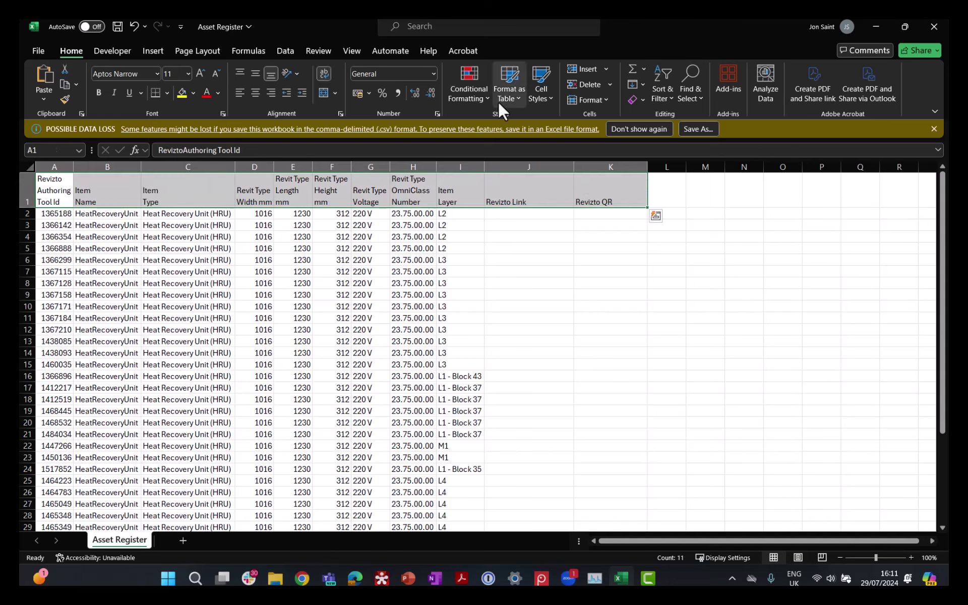
left_click(664, 101)
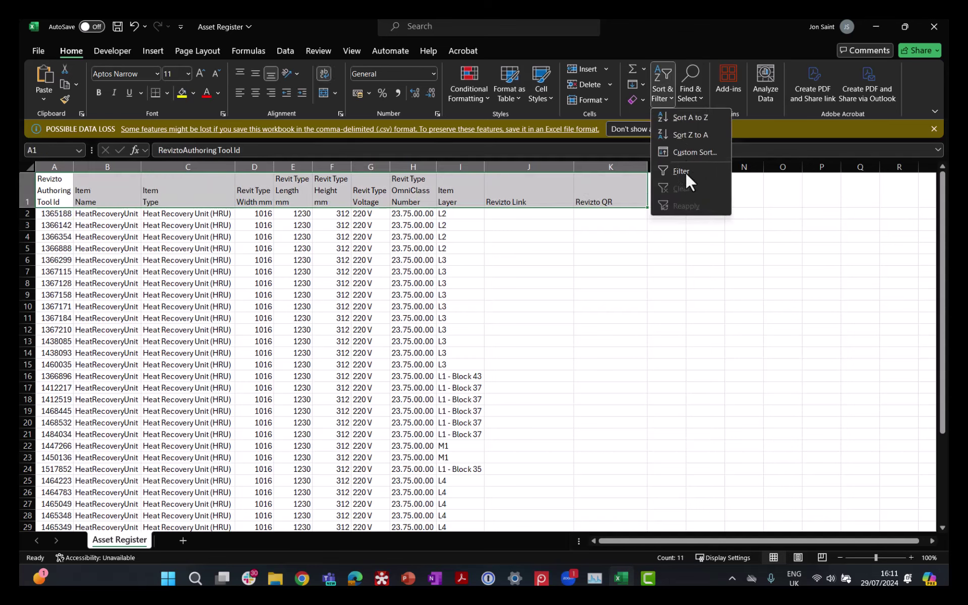
left_click(271, 220)
left_click(67, 202)
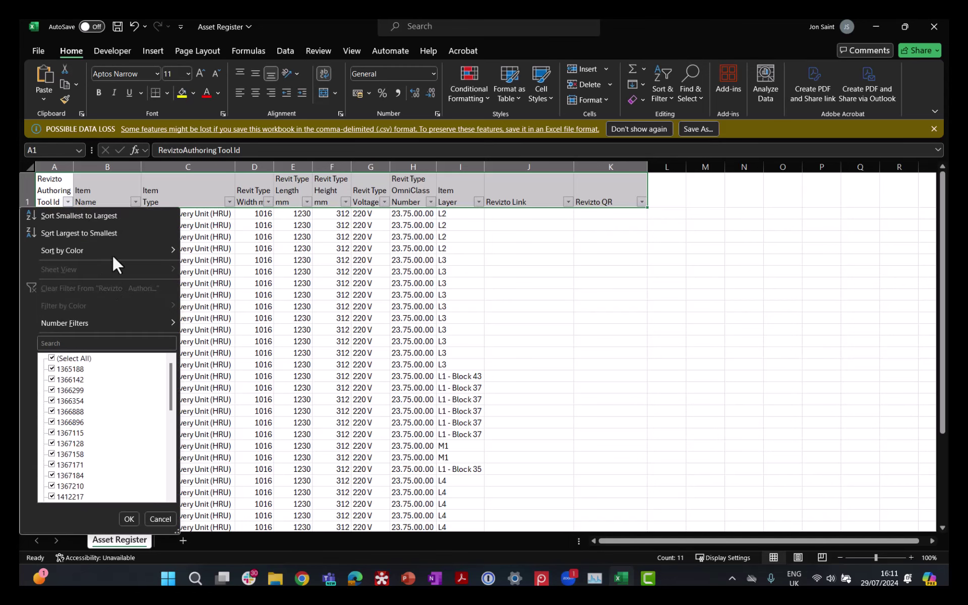
left_click(80, 216)
left_click(152, 259)
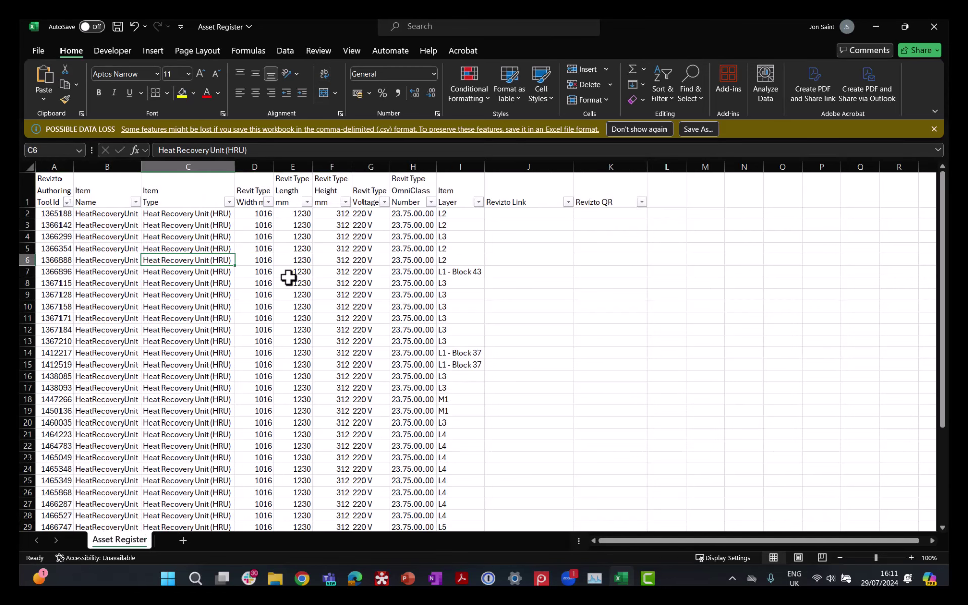
scroll(289, 276, "down", 2)
scroll(271, 288, "up", 2)
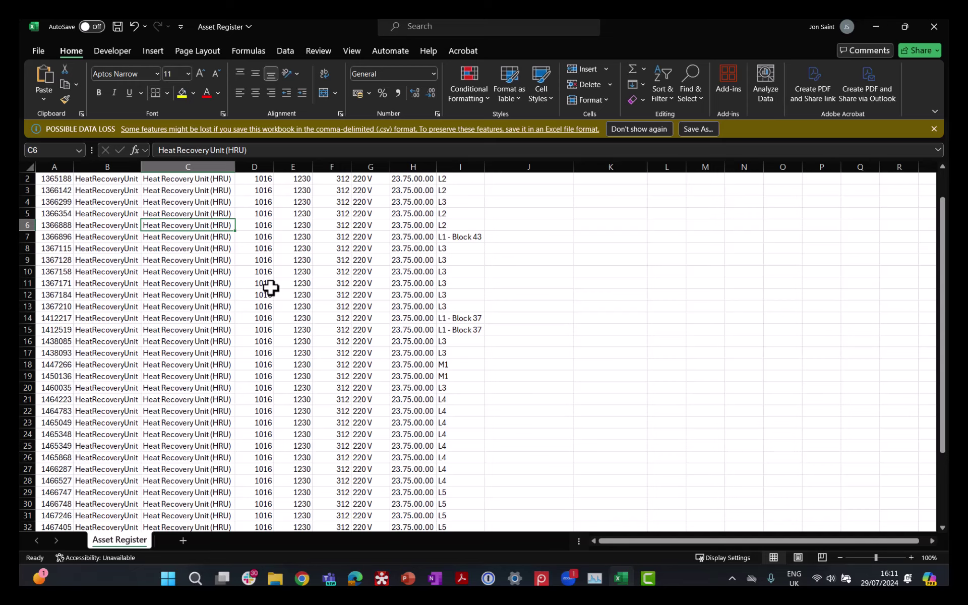
scroll(271, 288, "up", 1)
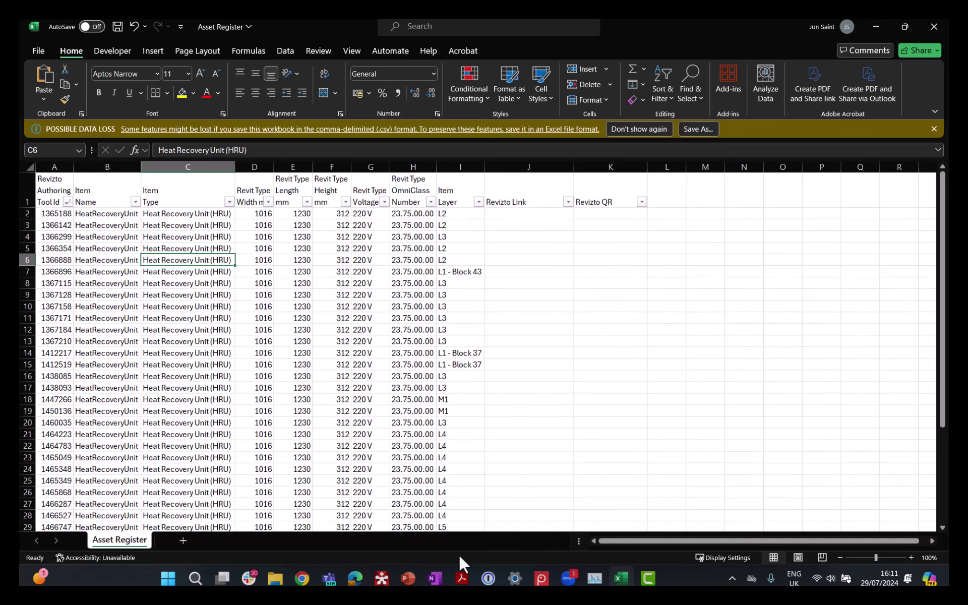
Switch to Revizto and open the issue behind the HRU stamp on the highlighted heat recovery unit in the 3D model.
left_click(382, 579)
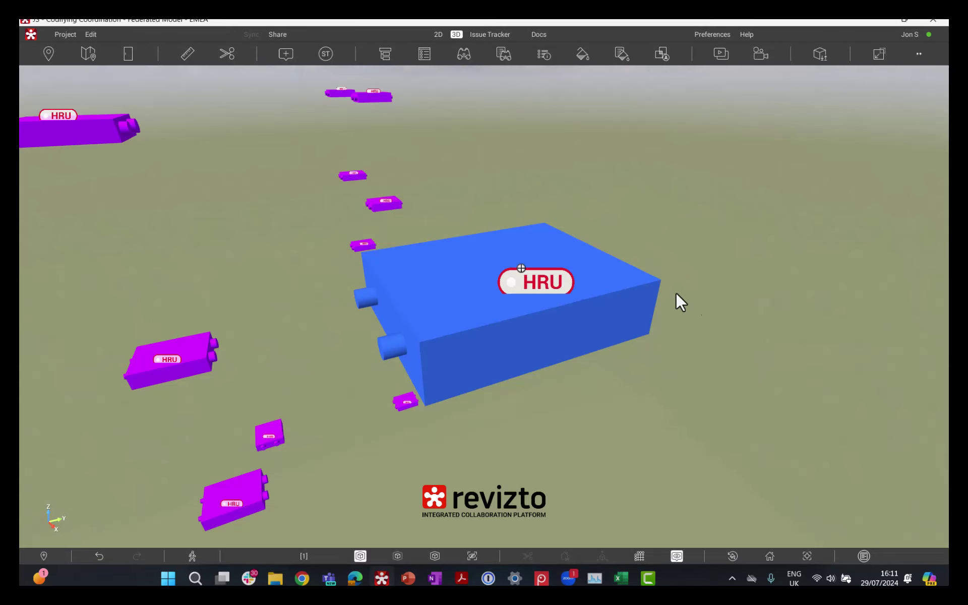
mouse_move(675, 292)
left_mouse_down()
mouse_move(670, 264)
mouse_move(735, 257)
left_mouse_up()
scroll(734, 257, "down", 3)
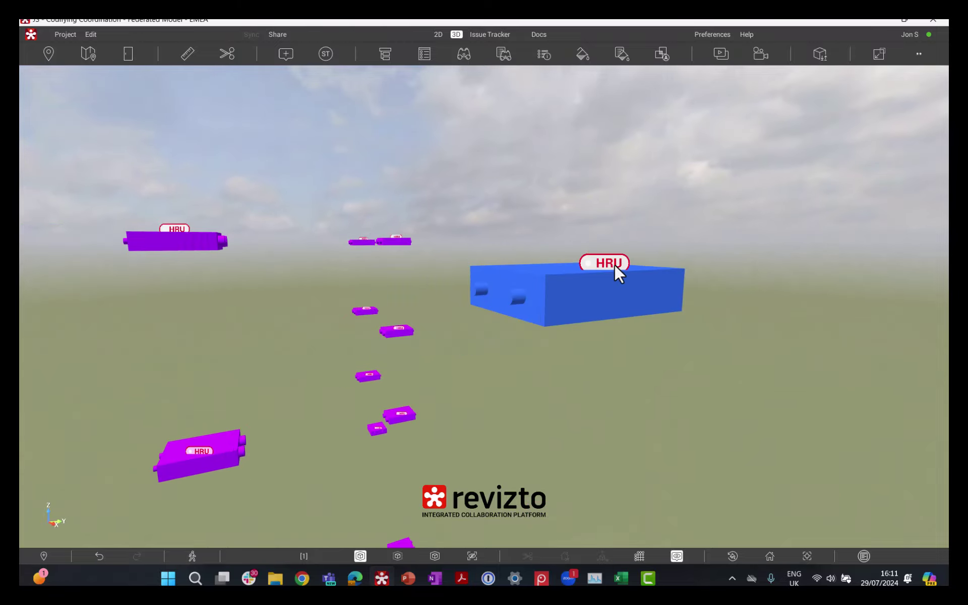
mouse_move(614, 264)
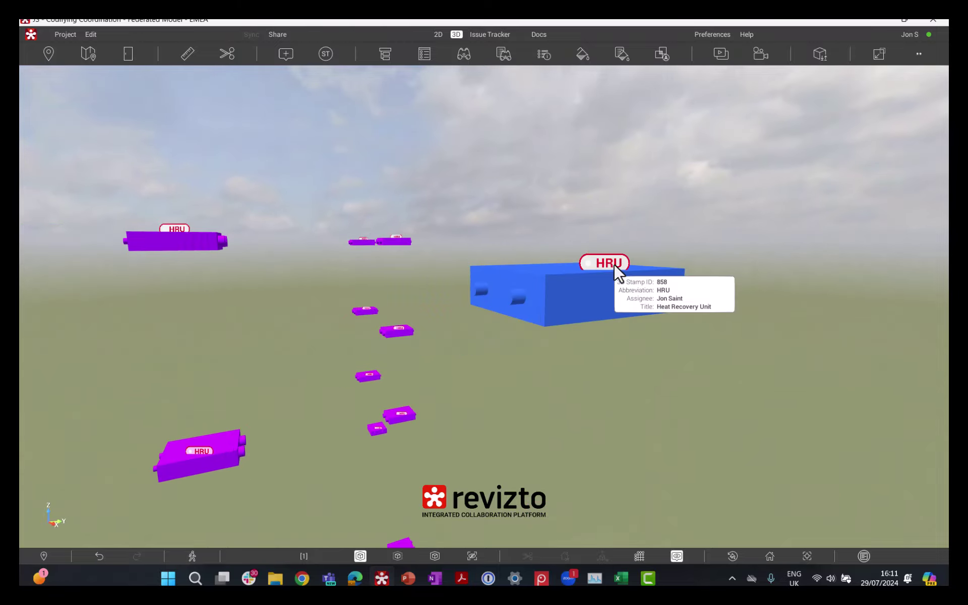
left_click(613, 264)
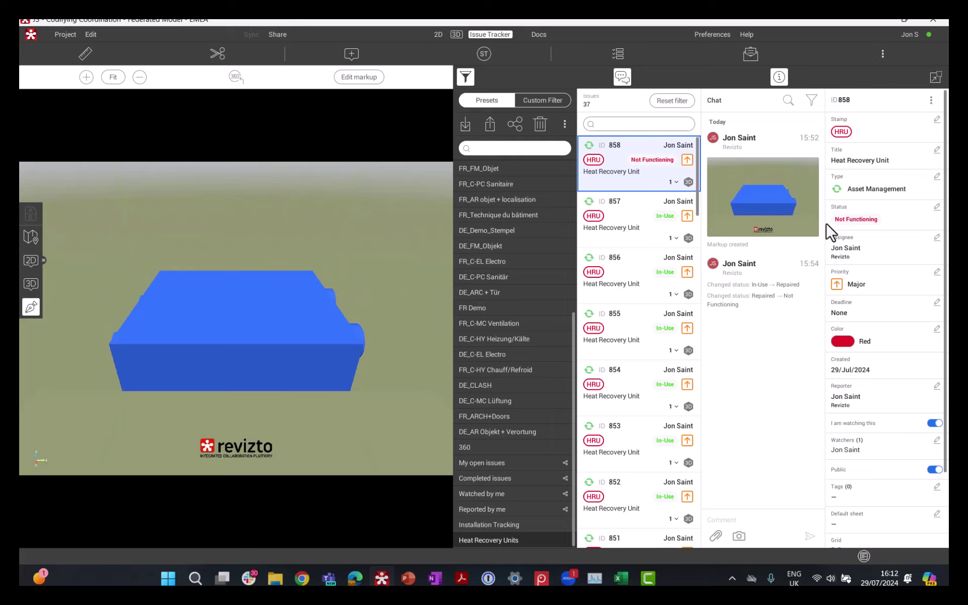
Copy the link of issue 858 and show the properties of its linked heat recovery unit in the 3D view.
left_click(931, 100)
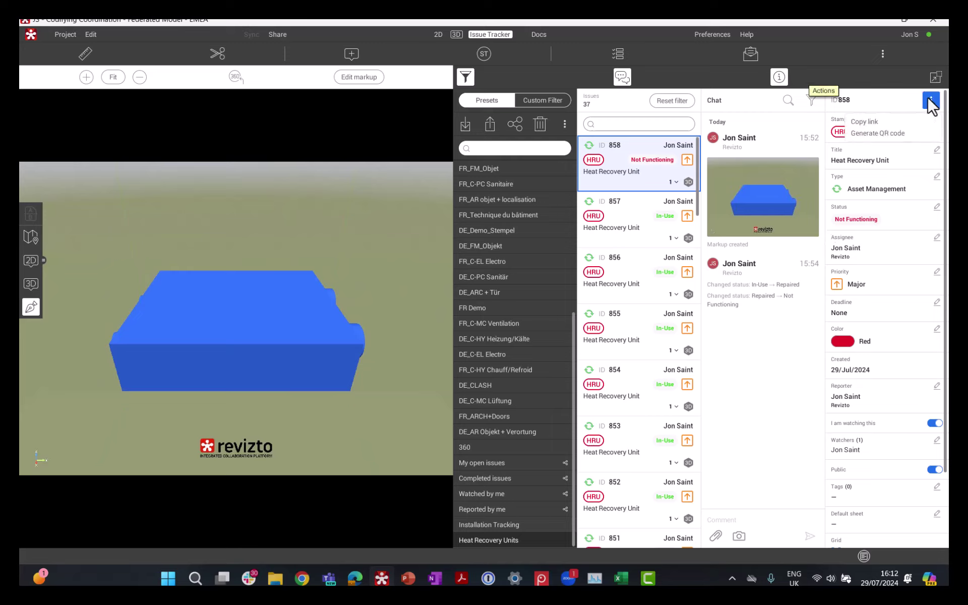
left_click(891, 127)
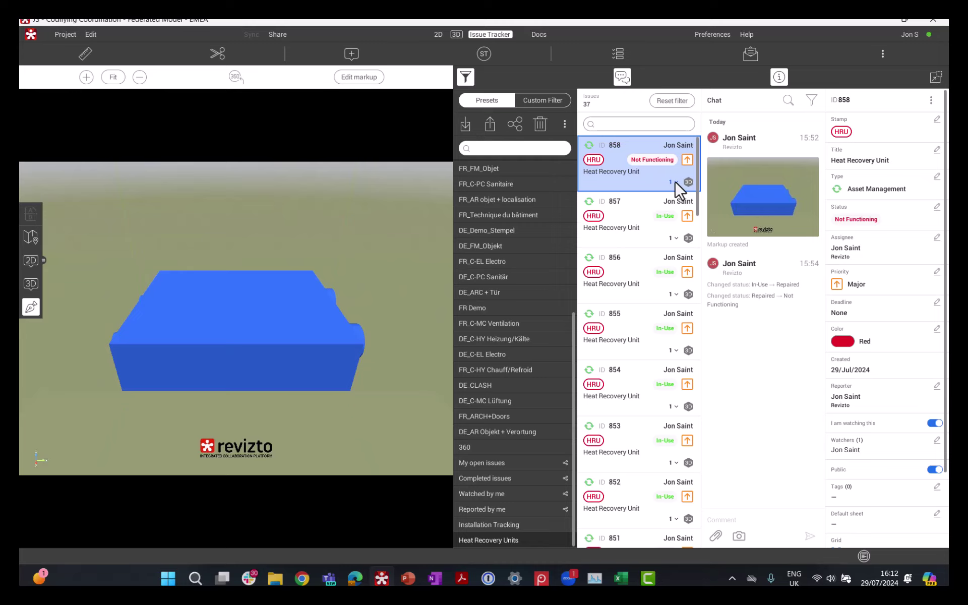
left_click(31, 283)
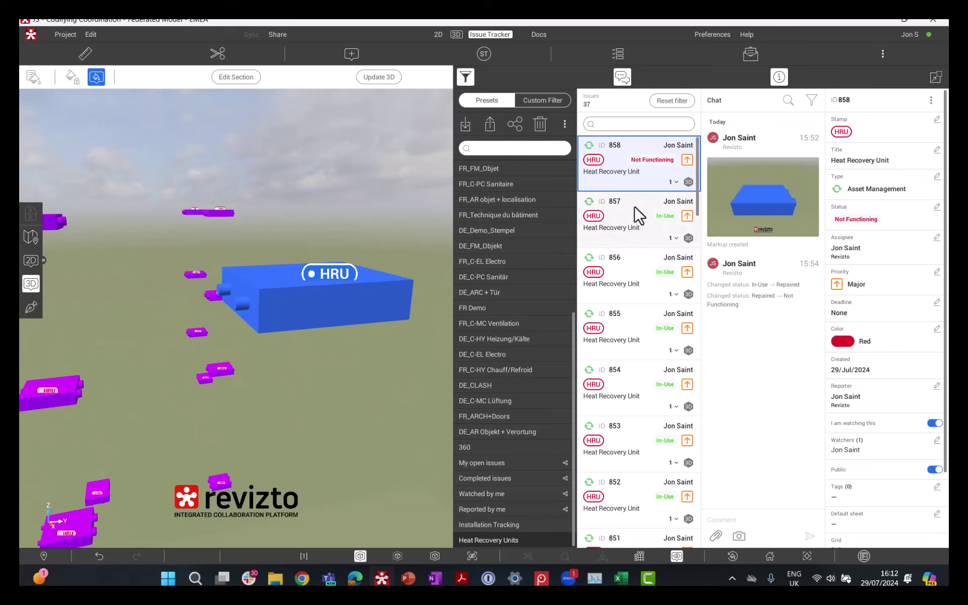
left_click(675, 182)
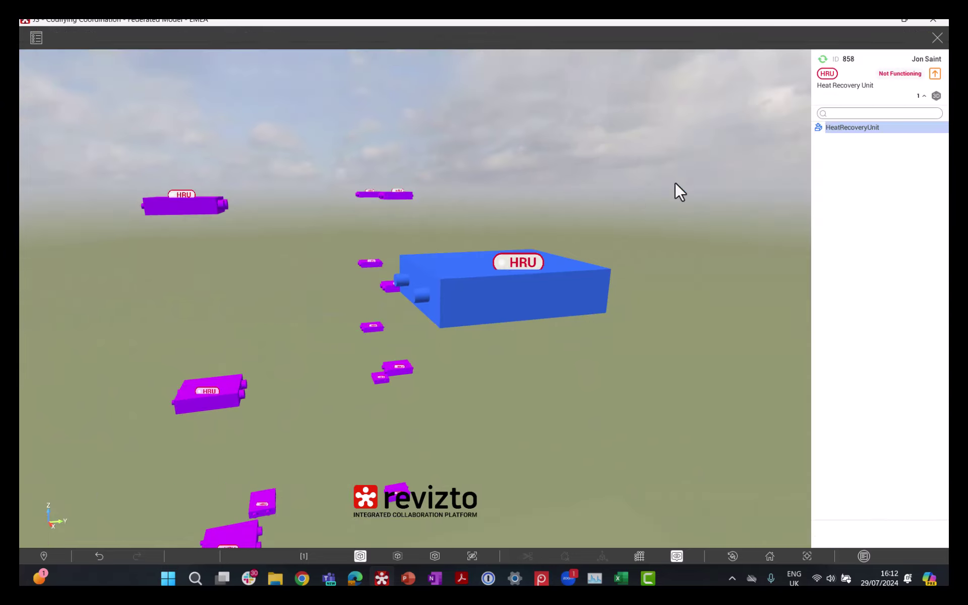
left_click_drag(555, 286, 775, 230)
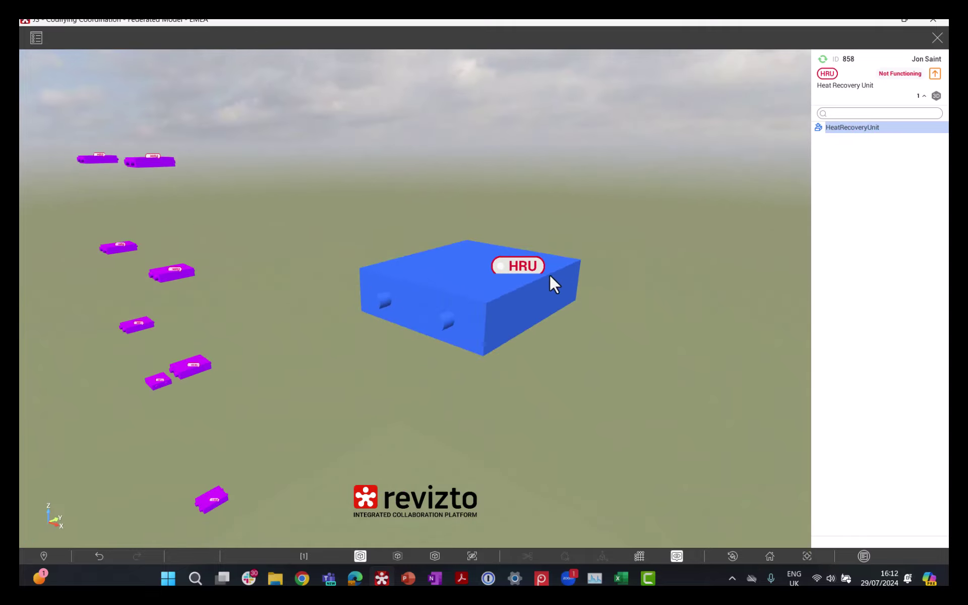
scroll(550, 275, "up", 2)
left_click_drag(560, 282, 617, 293)
mouse_move(497, 297)
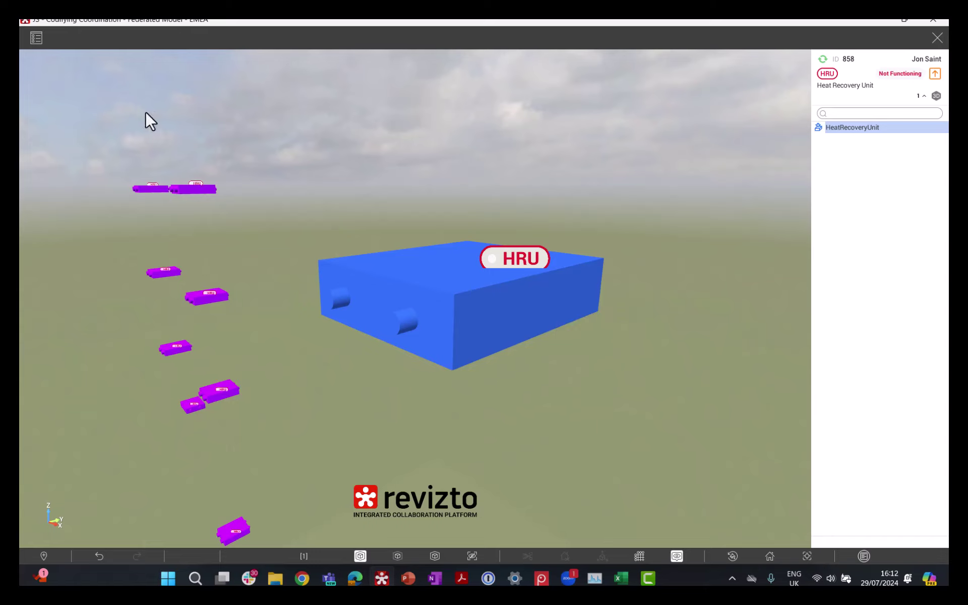
left_click(35, 37)
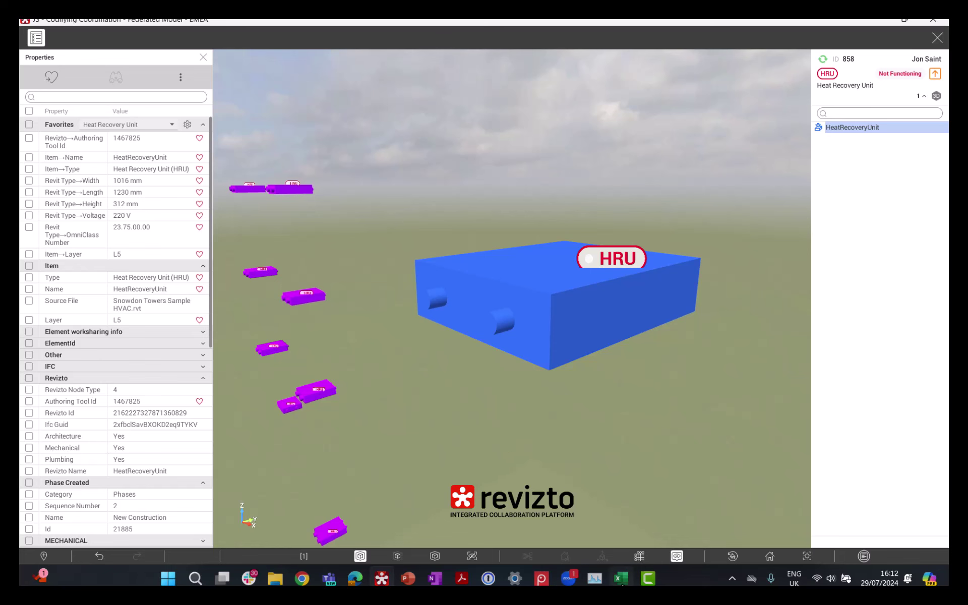
Switch to the Asset Register in Excel and paste the issue 858 link into J34, beside Authoring Tool Id 1467825.
mouse_move(618, 577)
left_click(625, 532)
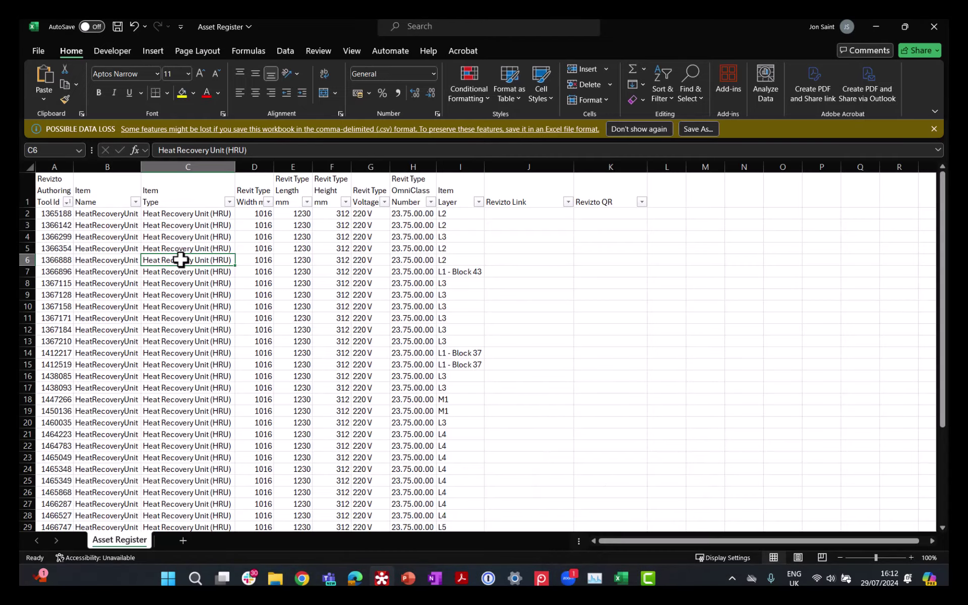
scroll(130, 271, "down", 4)
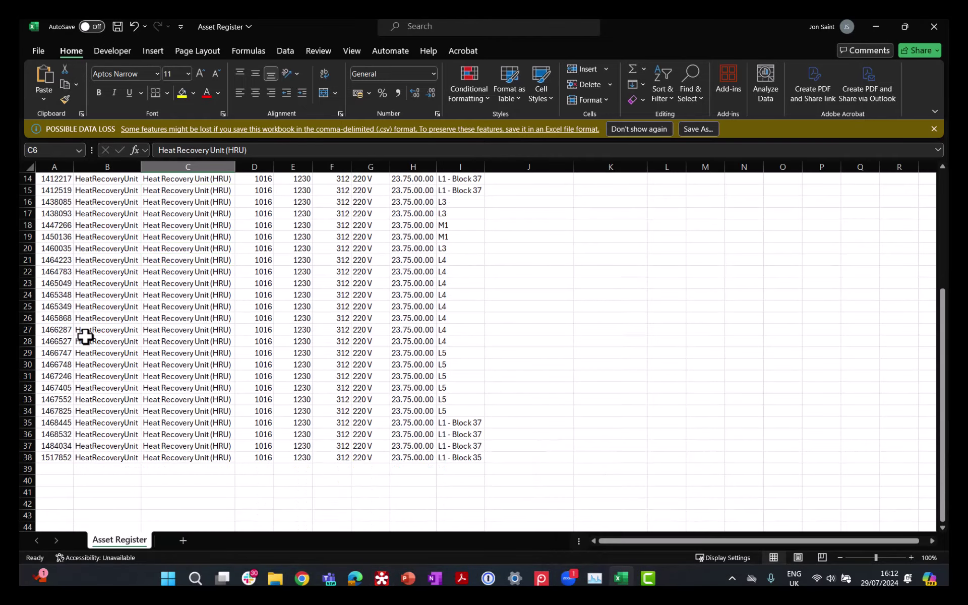
left_click(95, 388)
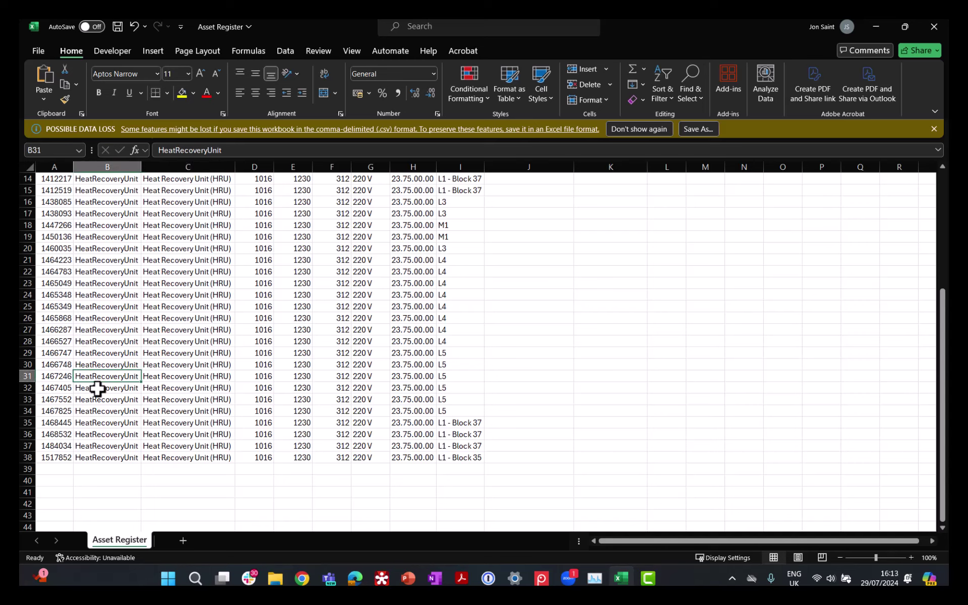
left_click(128, 411)
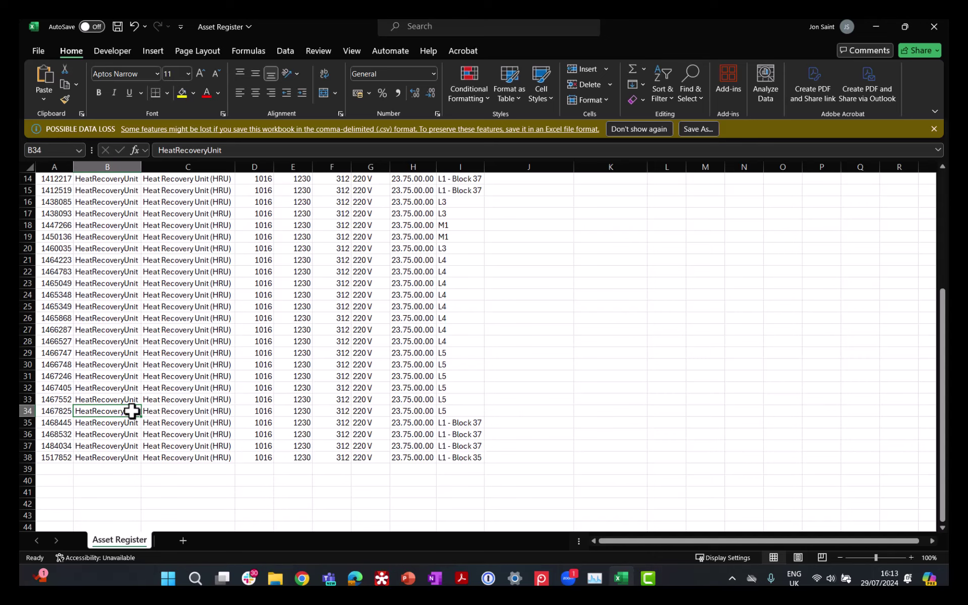
left_click(500, 408)
key("ctrl+v")
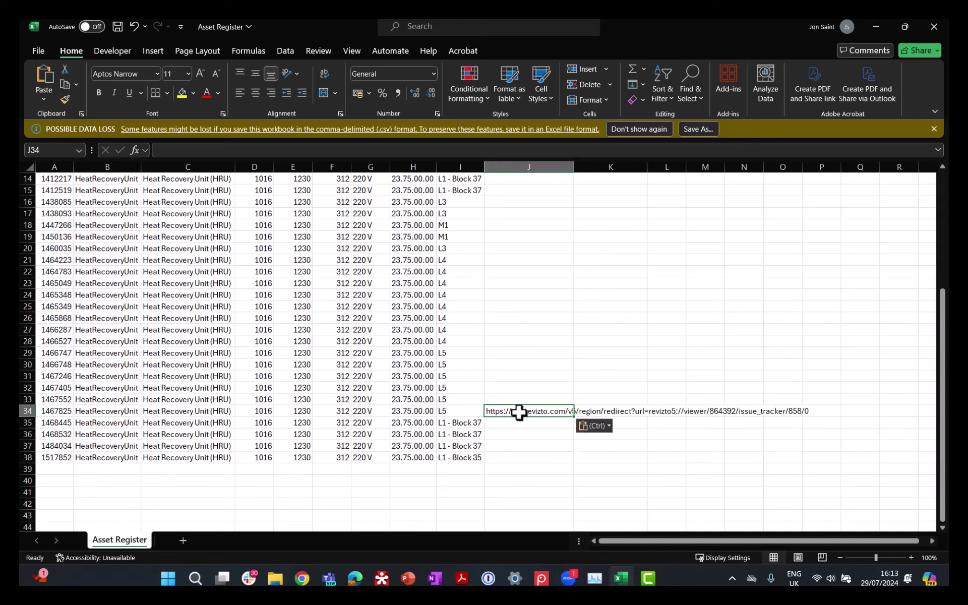
Fit the width of column J to its contents and turn the link text in J34 into a clickable hyperlink.
double_click(575, 166)
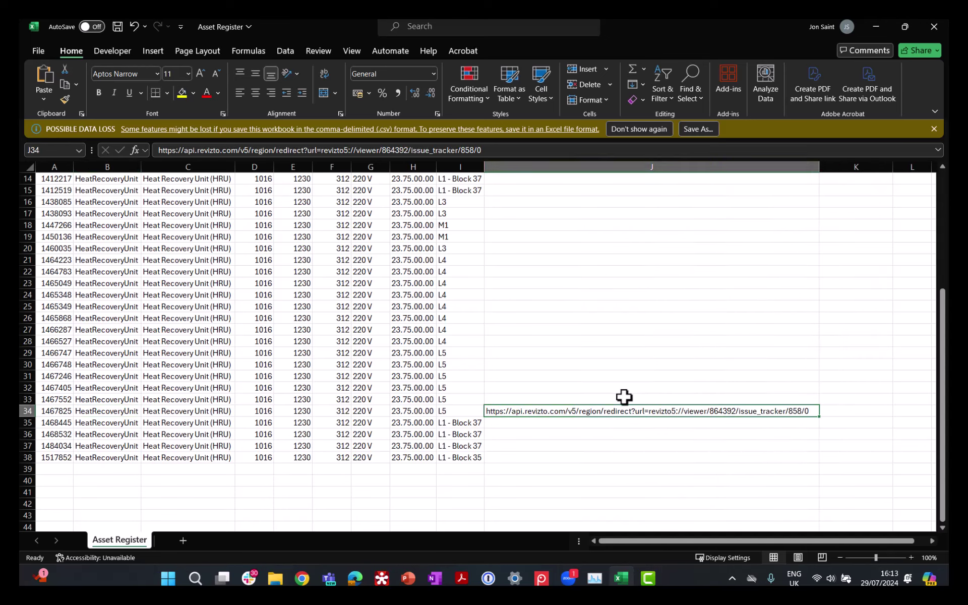
left_click(674, 437)
left_click(677, 409)
double_click(814, 411)
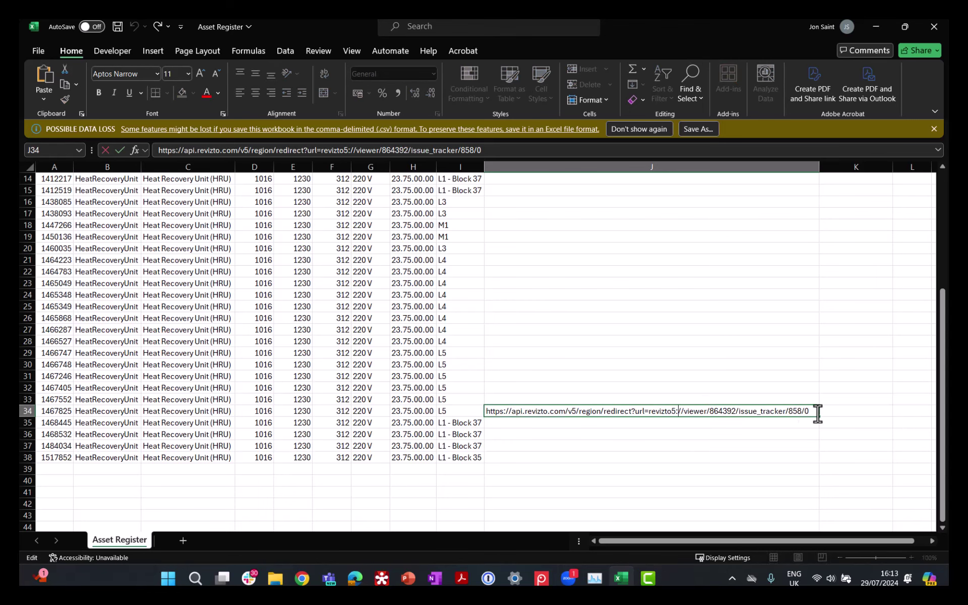
key("Return")
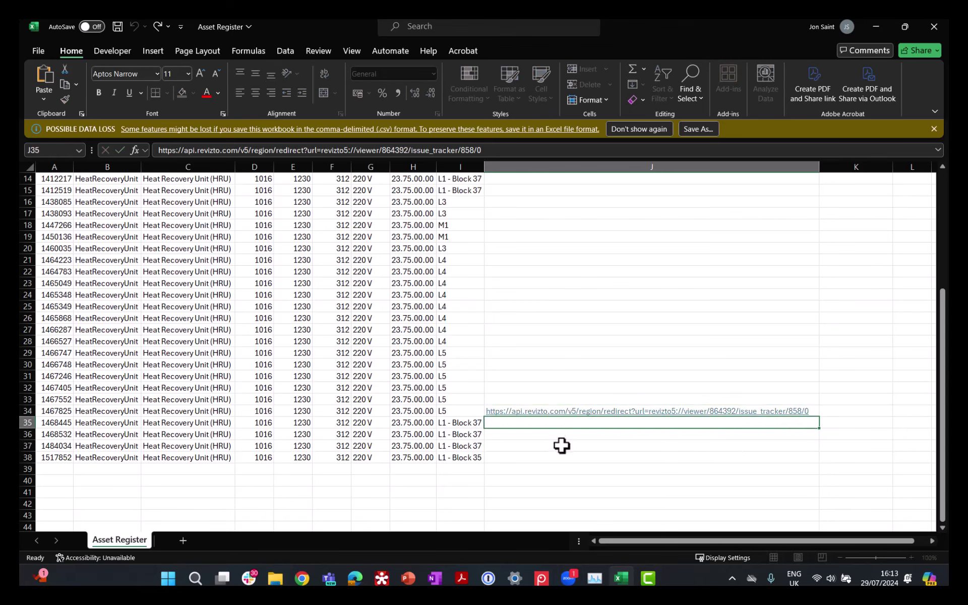
key("Return")
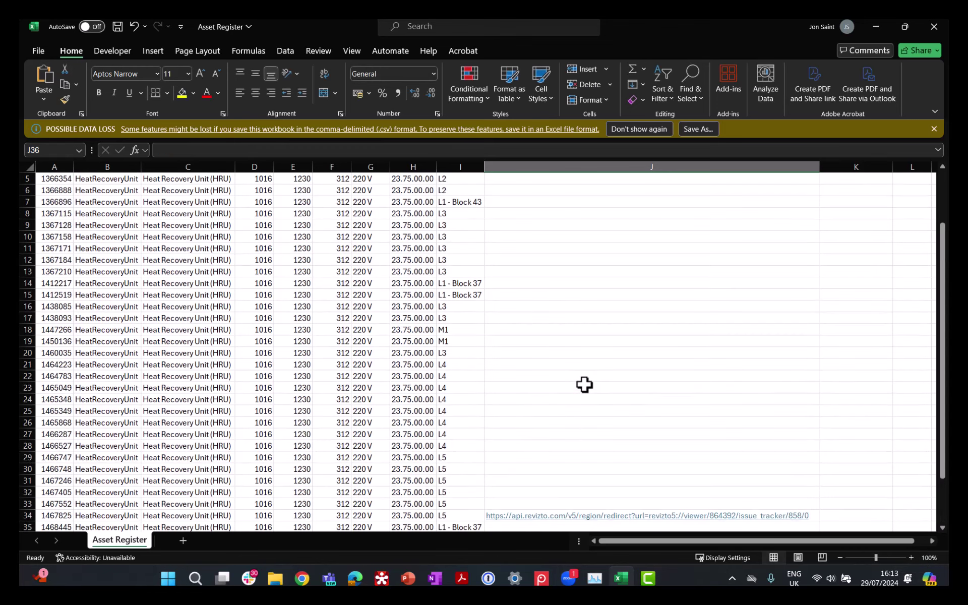
scroll(584, 385, "down", 1)
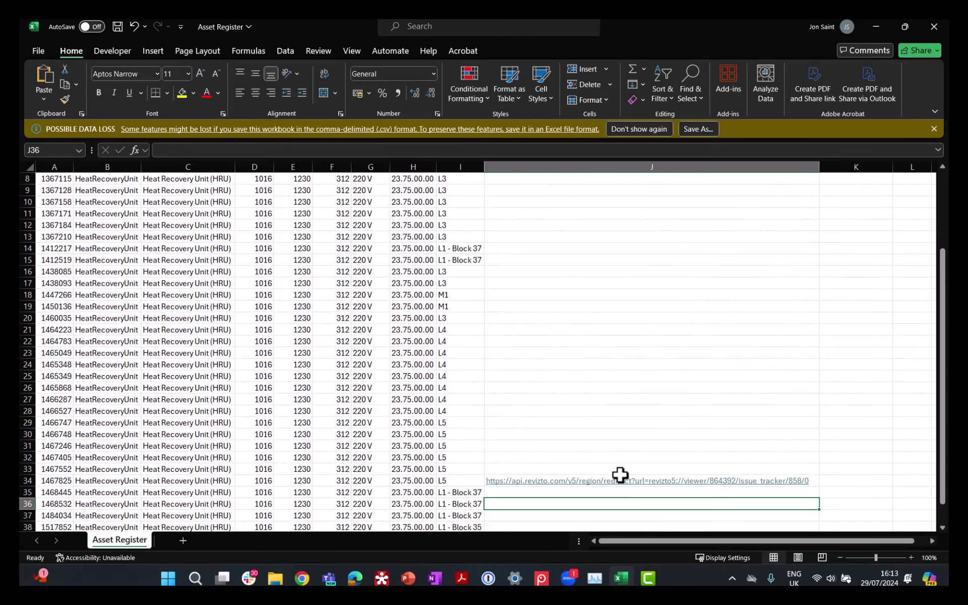
Switch back to Revizto, copy the link of issue 857 and open its linked heat recovery unit in the 3D view.
left_click(384, 578)
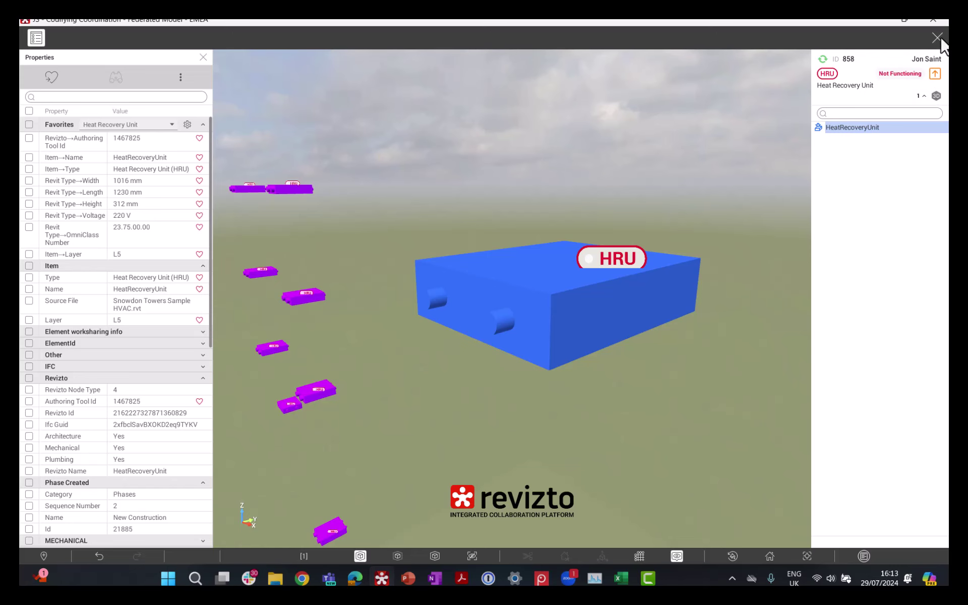
left_click(938, 38)
left_click(650, 217)
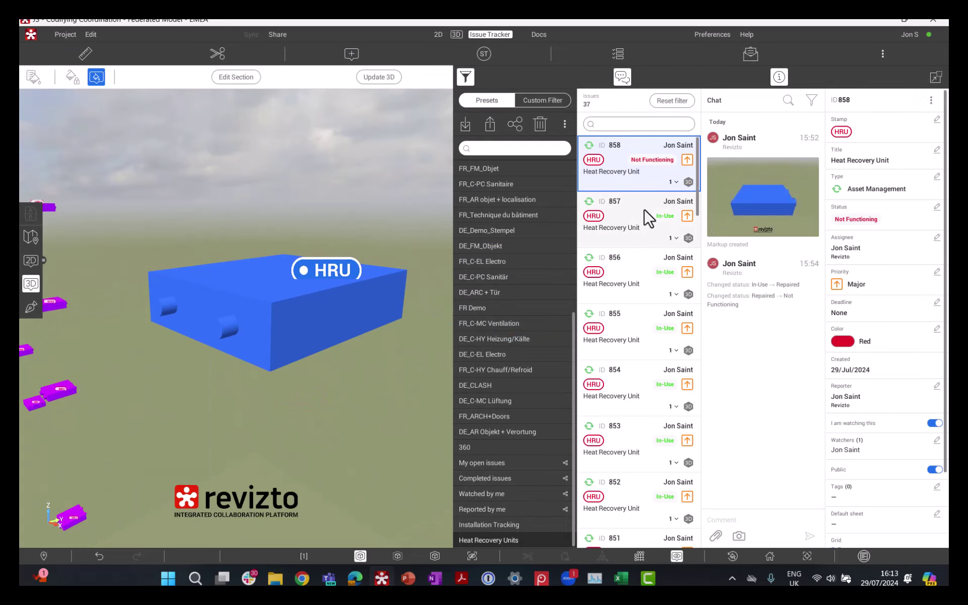
left_click(932, 100)
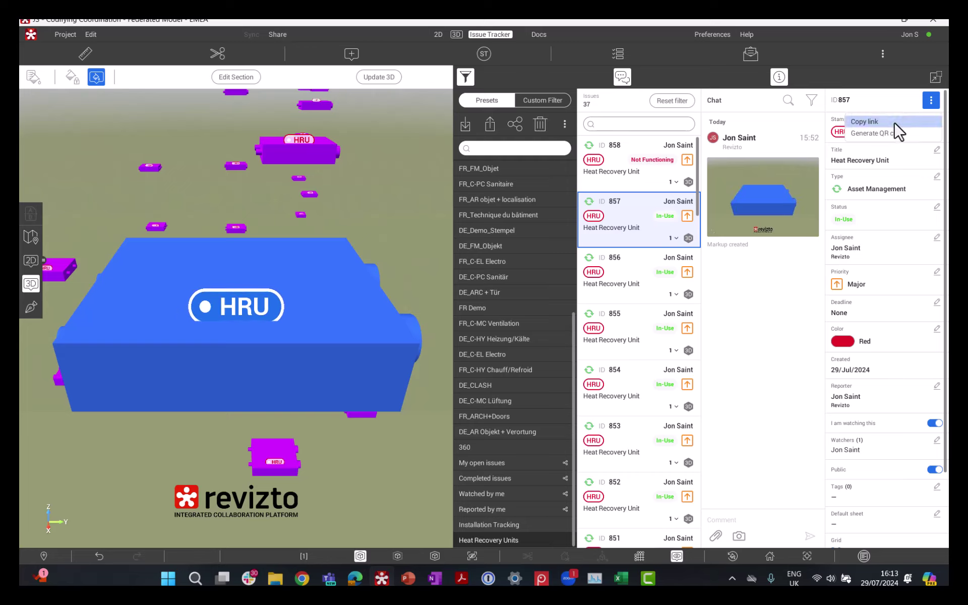
left_click(901, 130)
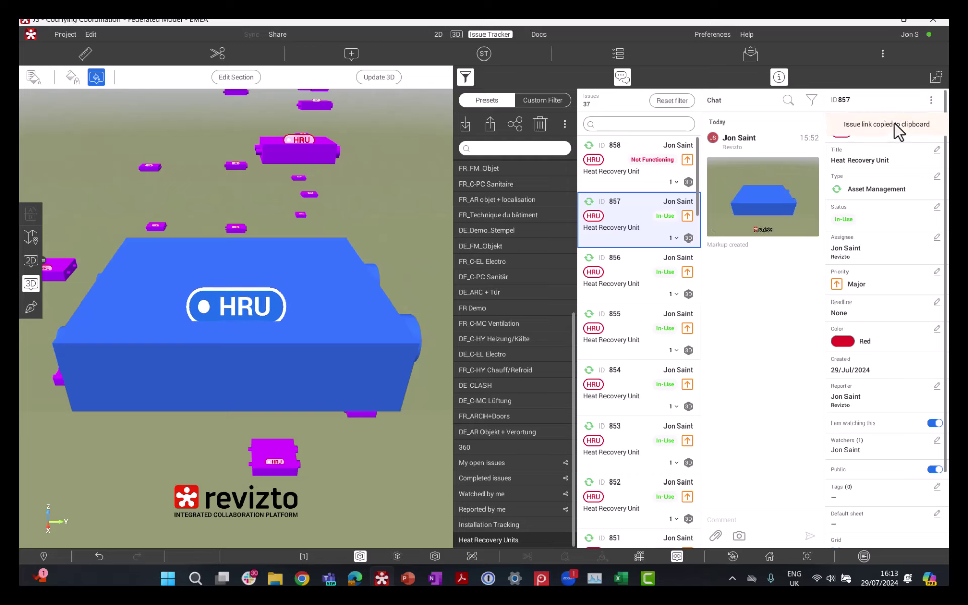
left_click(675, 239)
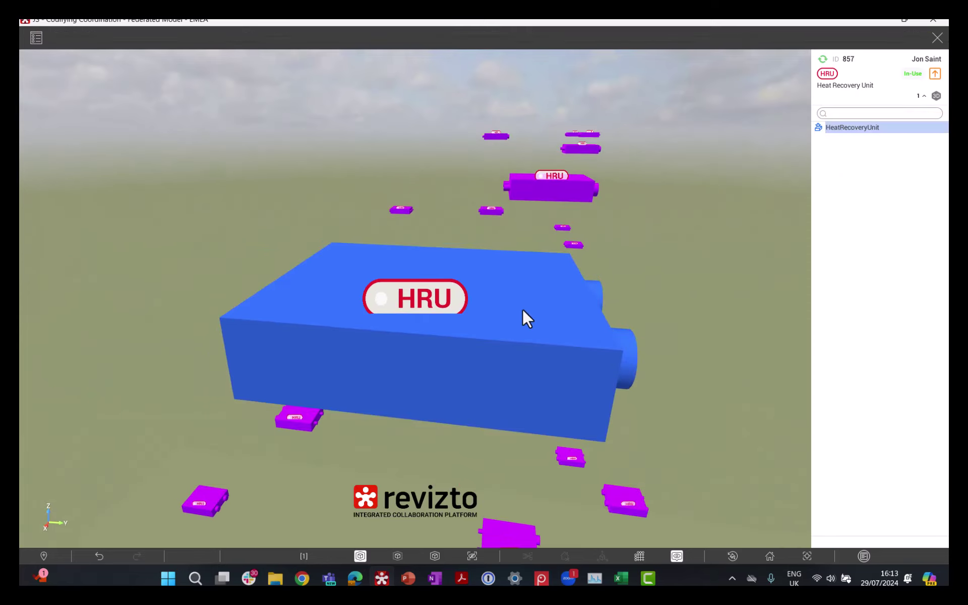
mouse_move(523, 309)
Switch to Excel and paste the issue 857 link into J33, beside Authoring Tool Id 1467552.
mouse_move(626, 580)
left_click(673, 519)
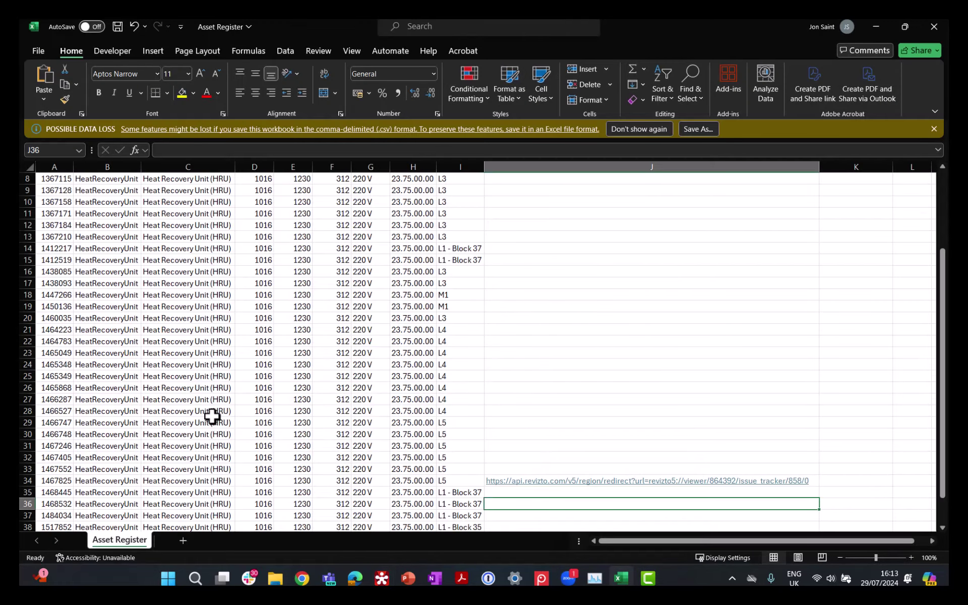
scroll(213, 417, "down", 1)
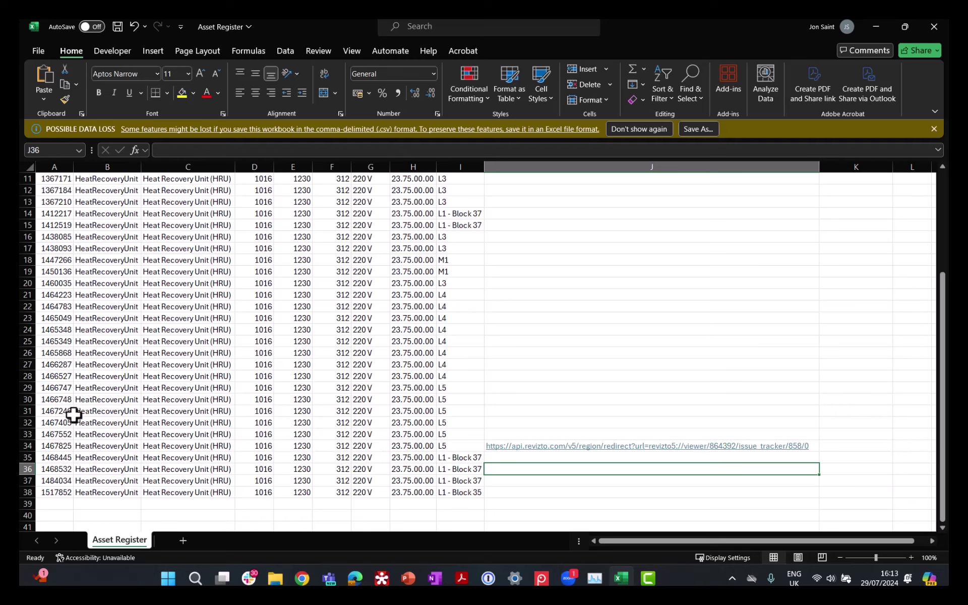
left_click(70, 435)
left_click(500, 435)
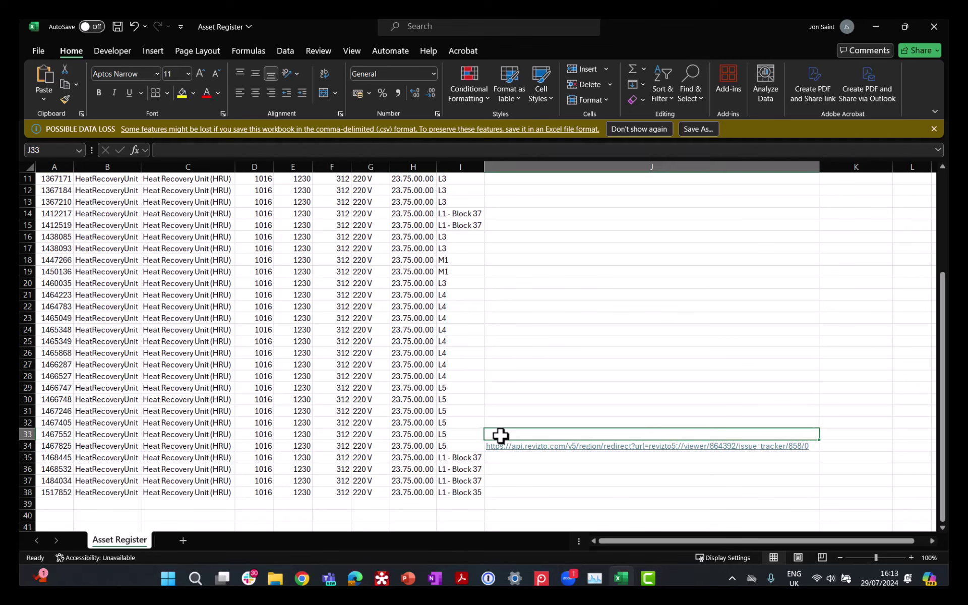
key("ctrl+v")
key("Return")
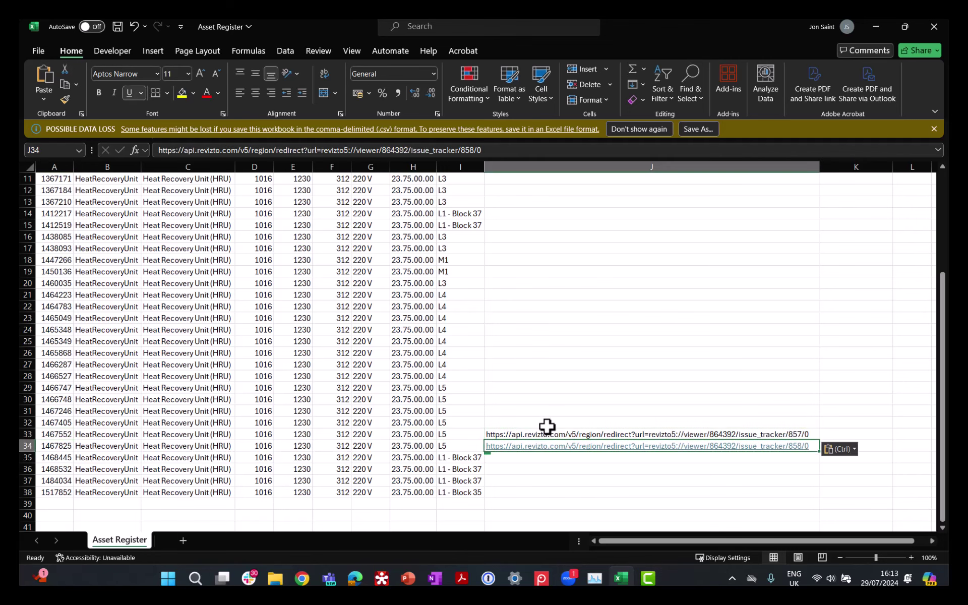
Turn the link text in J33 into a clickable hyperlink and select the neighbouring Revizto QR cell K33.
double_click(815, 436)
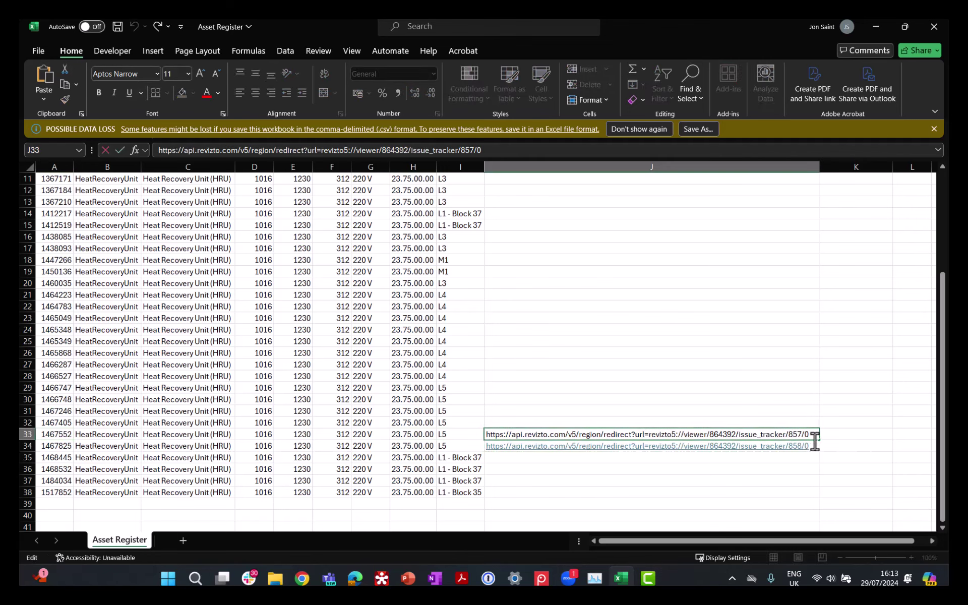
key("Return")
left_click(781, 478)
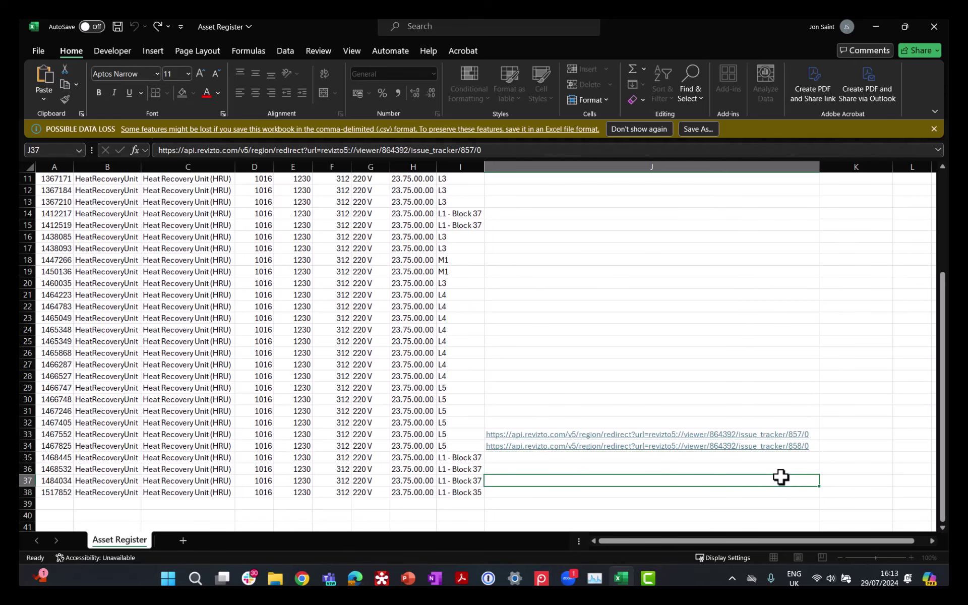
left_click(855, 434)
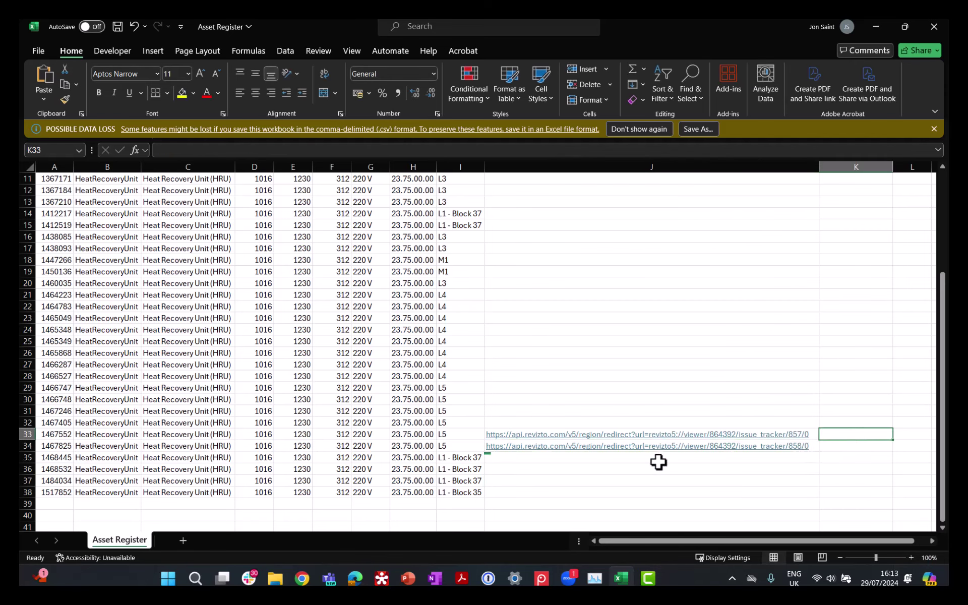
scroll(686, 463, "right", 1)
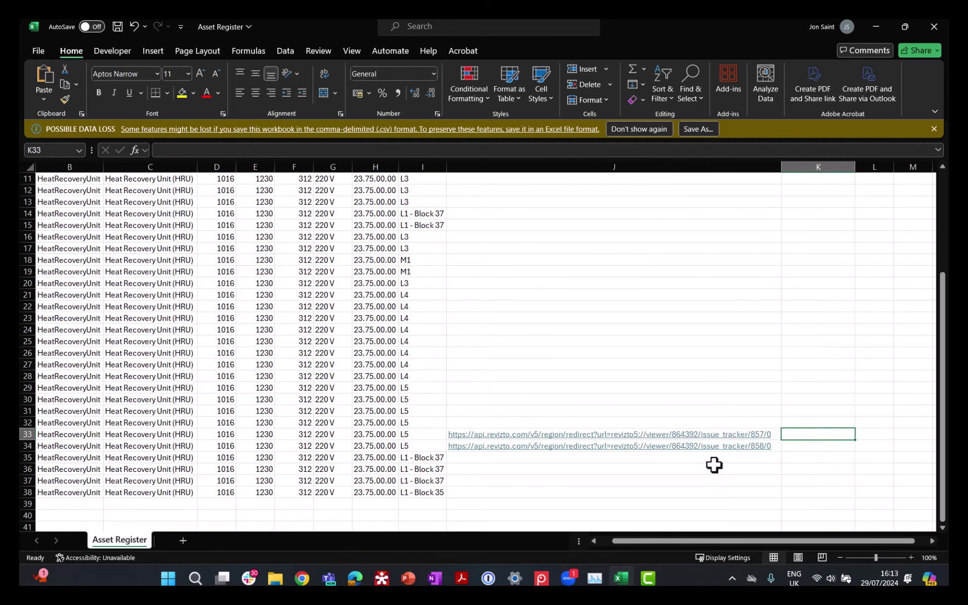
Switch to Revizto, generate the QR code of issue 857 and save it in Downloads as the PDF Heat Recovery Unit_sticker_QR.
left_click(389, 579)
left_click_drag(627, 249, 690, 236)
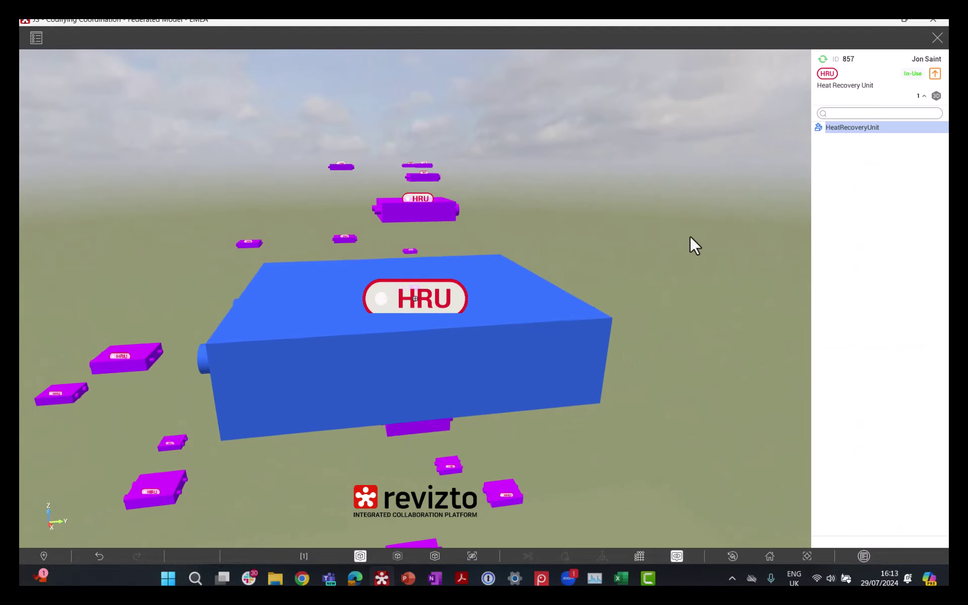
left_click(937, 38)
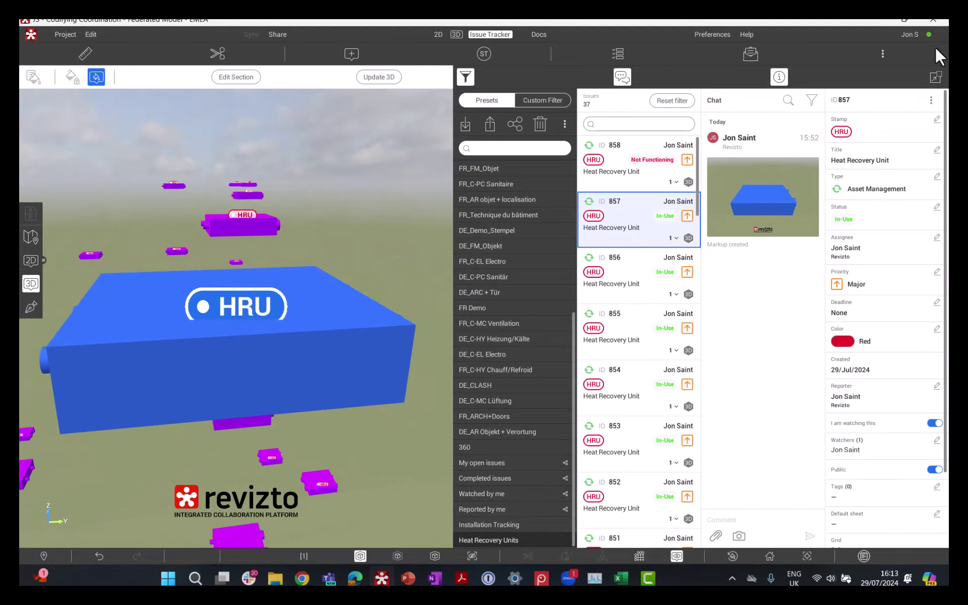
left_click(931, 100)
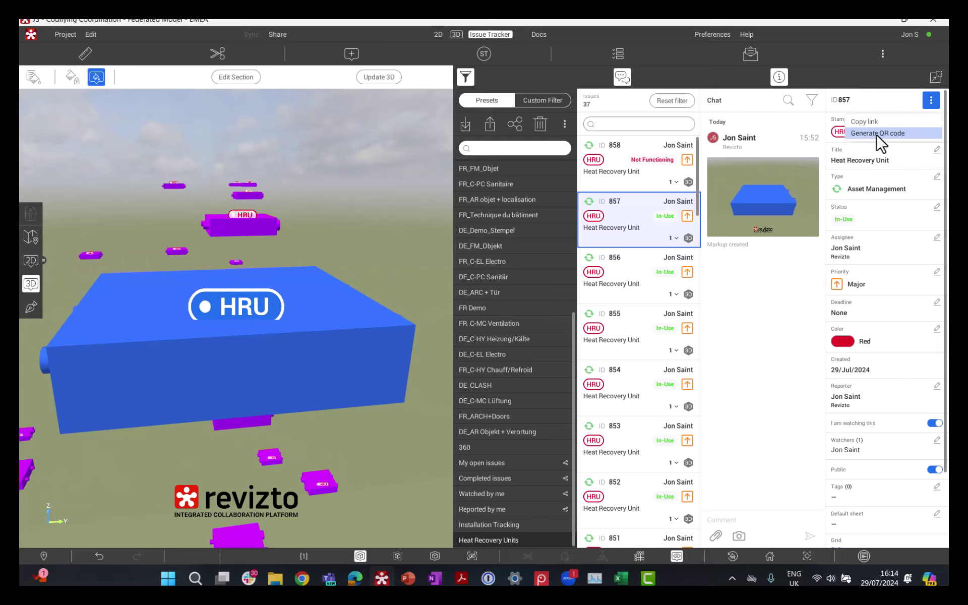
left_click(879, 133)
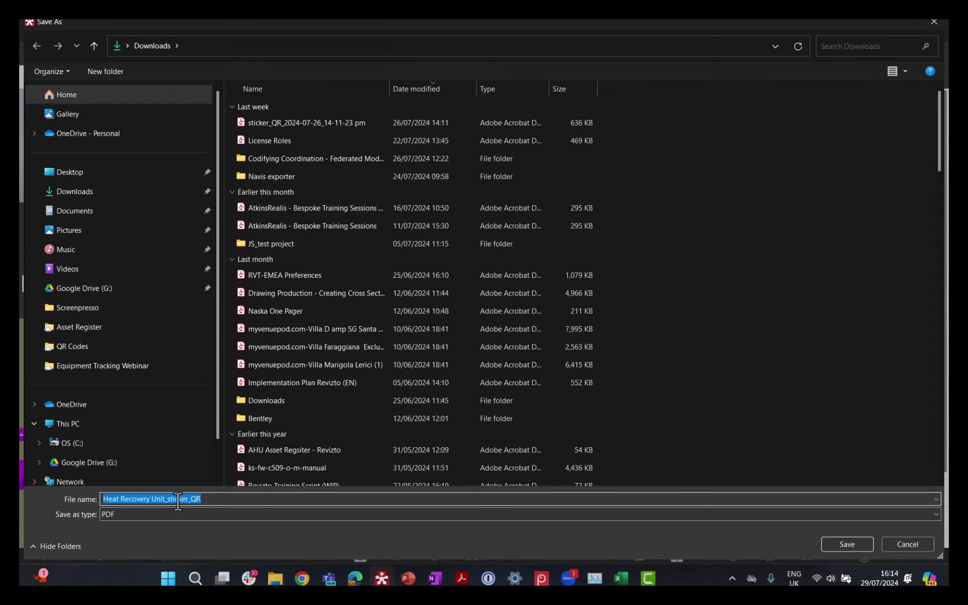
left_click(220, 500)
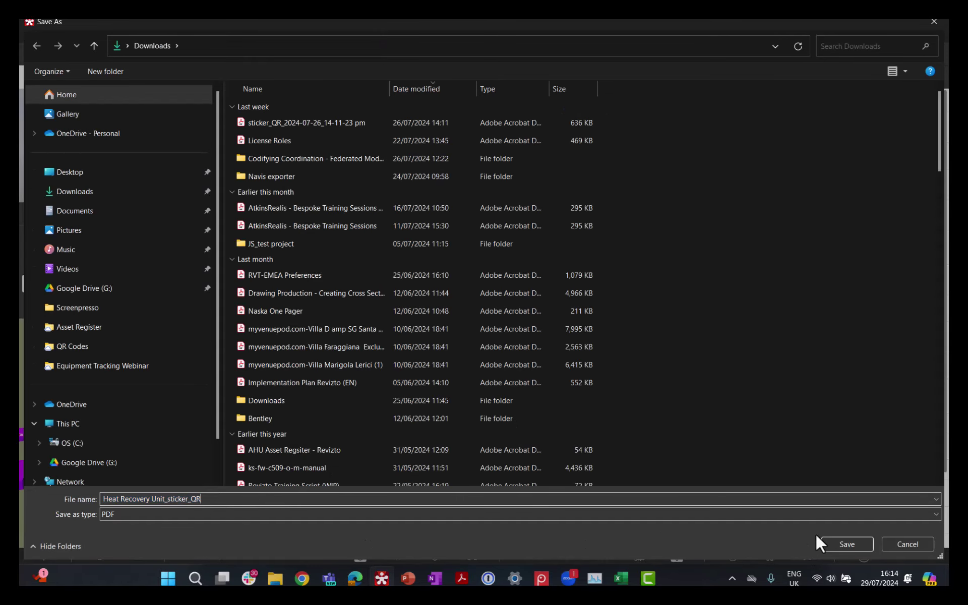
left_click(841, 544)
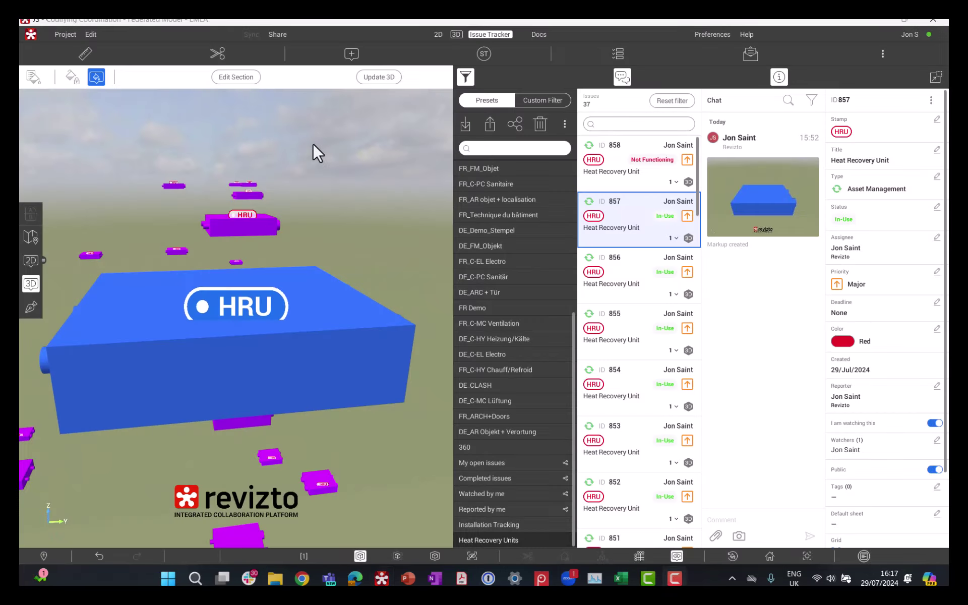
Switch back to the Asset Register in Excel and widen column K to make room for the QR code.
left_click(621, 578)
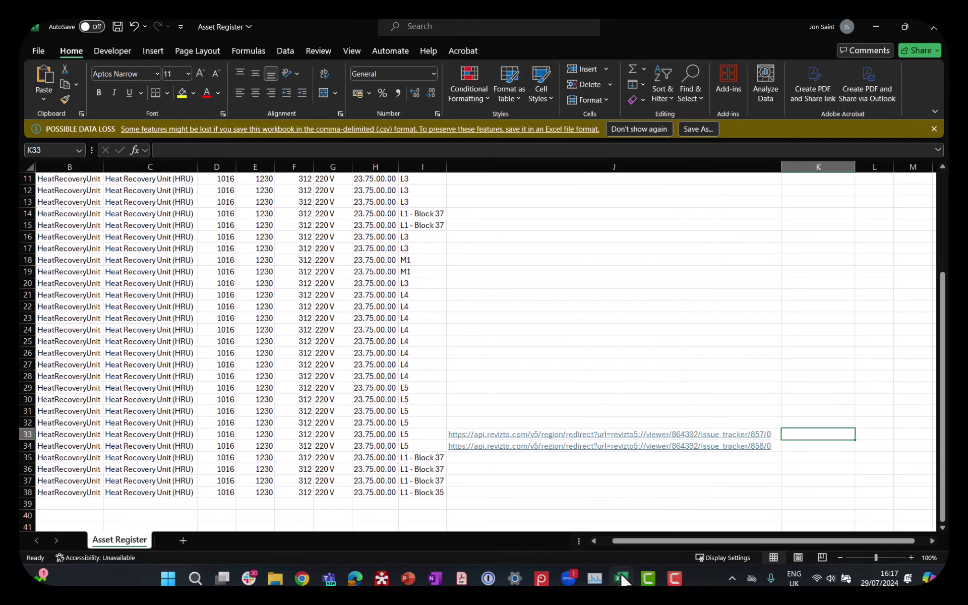
left_click(645, 306)
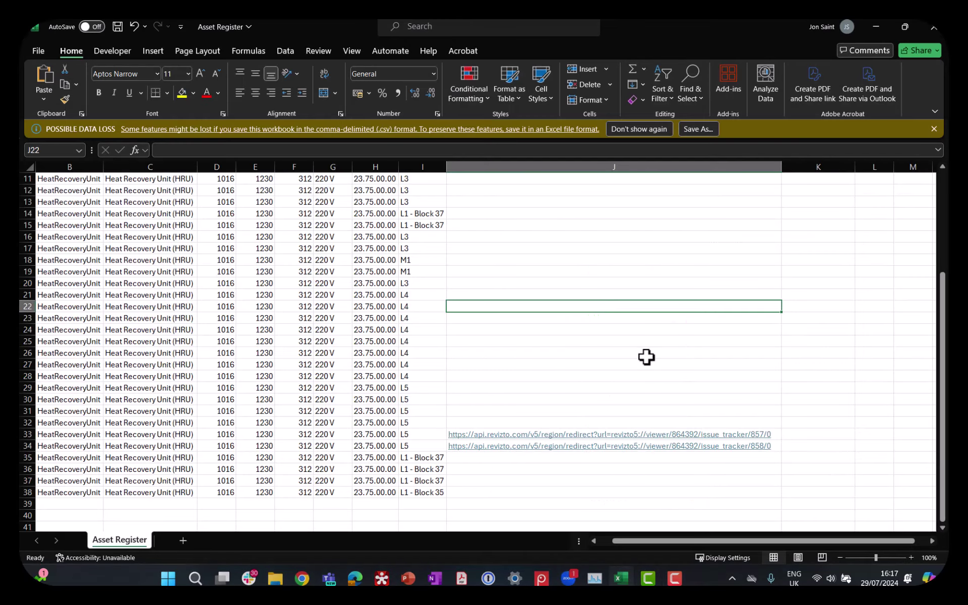
left_click(801, 437)
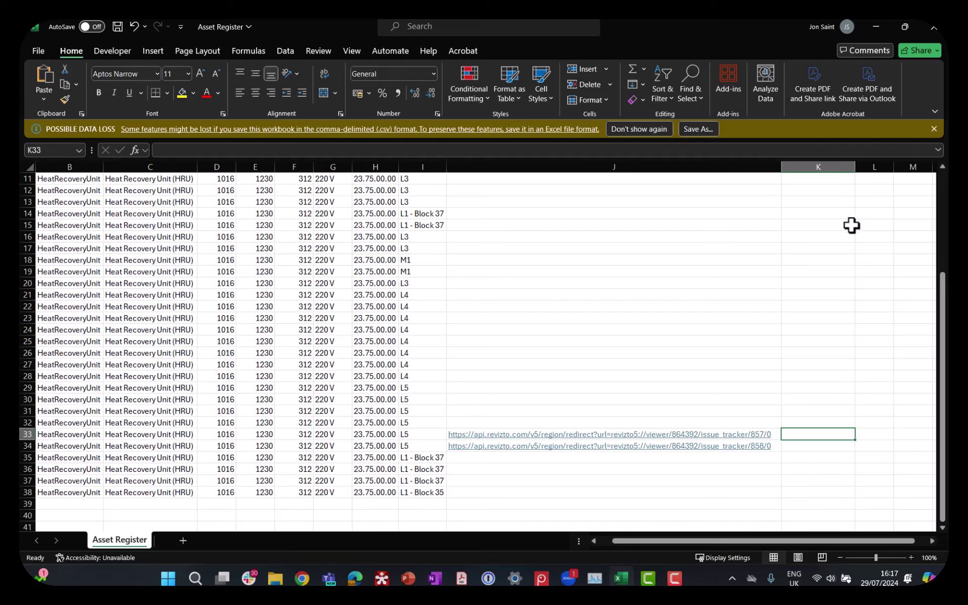
left_click_drag(856, 166, 897, 162)
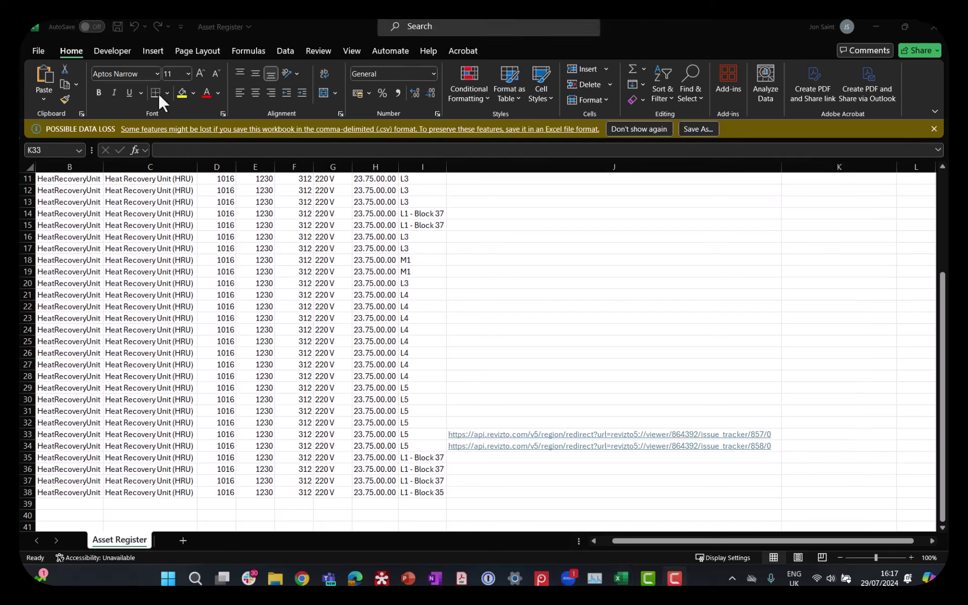
Insert the QR code image from the Downloads folder as a picture placed in cell K33.
left_click(160, 51)
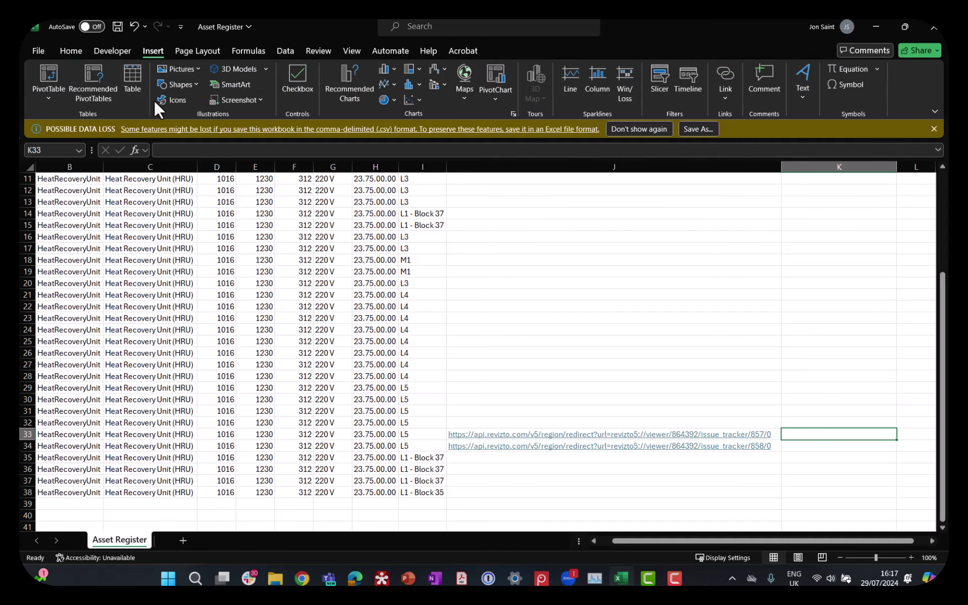
left_click(194, 63)
mouse_move(235, 86)
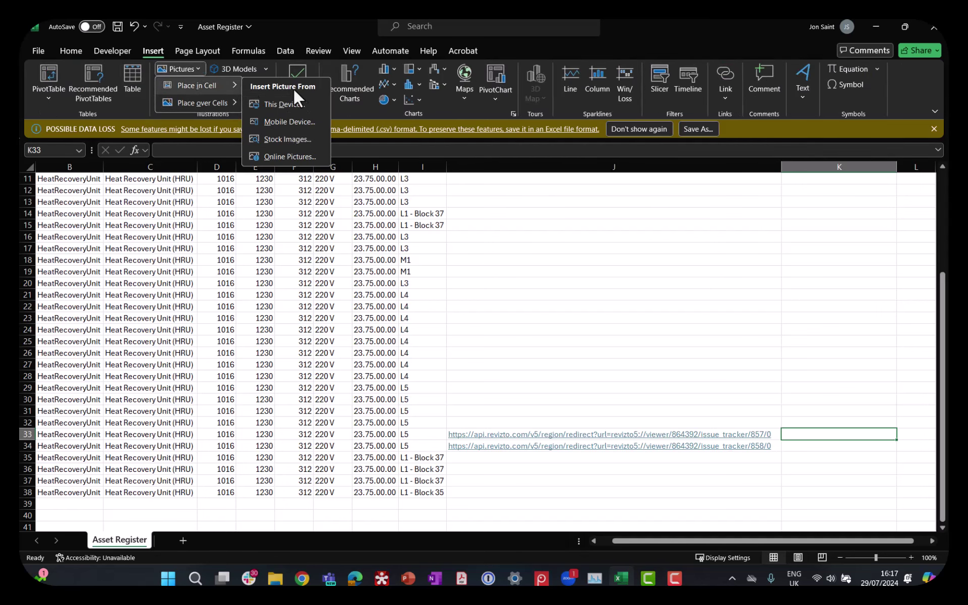
left_click(302, 101)
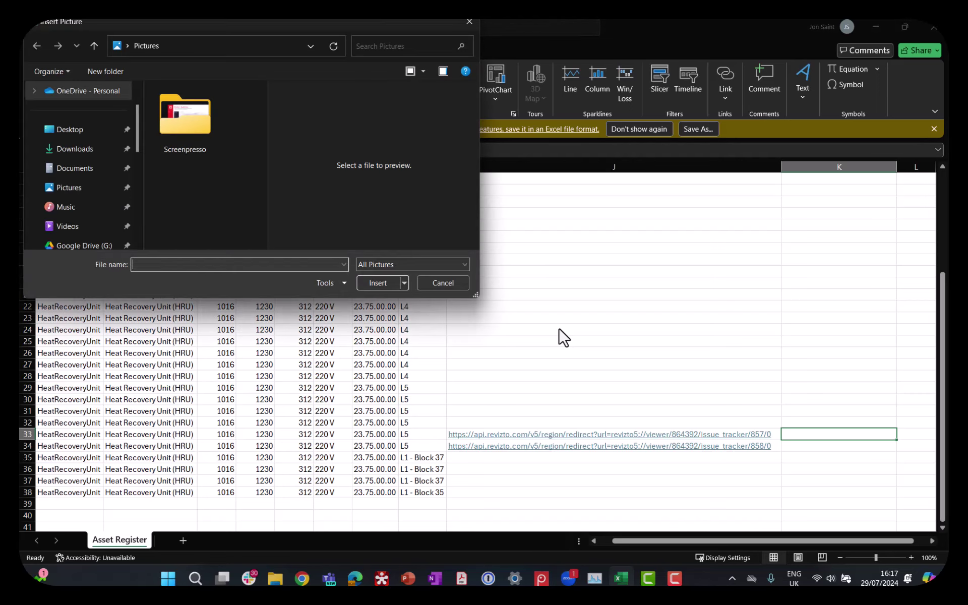
left_click(74, 150)
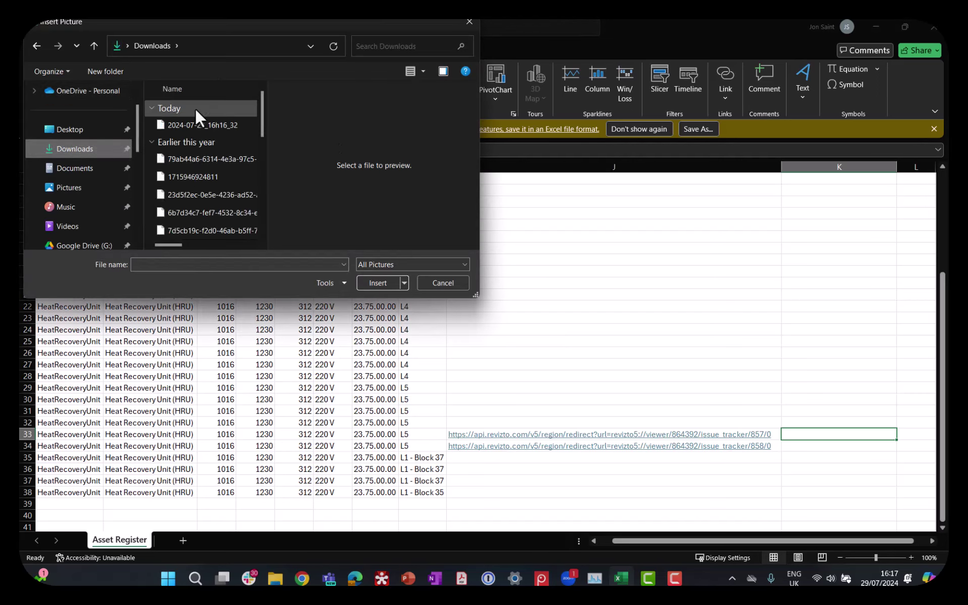
double_click(193, 126)
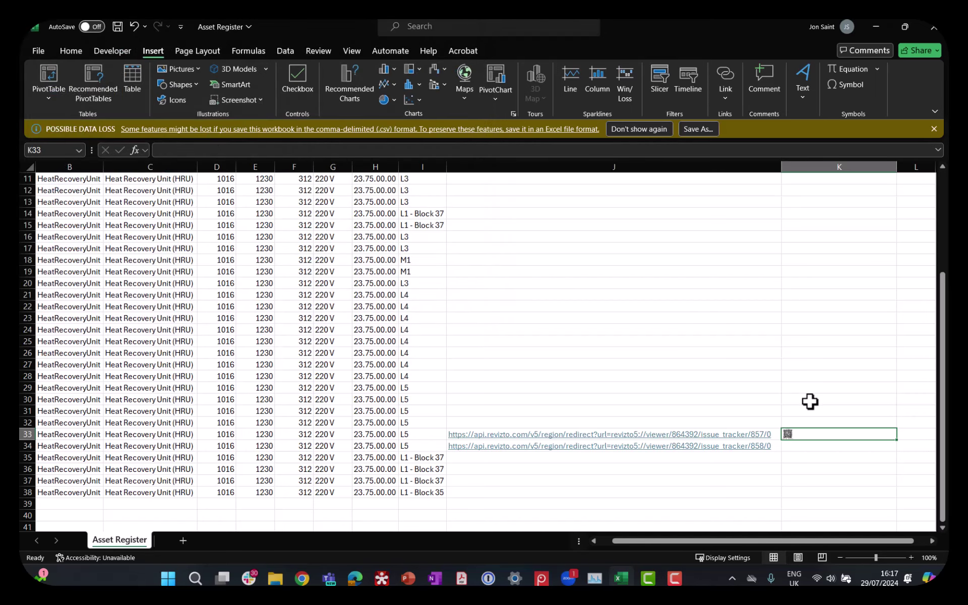
Increase the height of row 33 until the QR code in K33 is large enough to scan.
left_click_drag(28, 439, 30, 507)
scroll(335, 340, "down", 3)
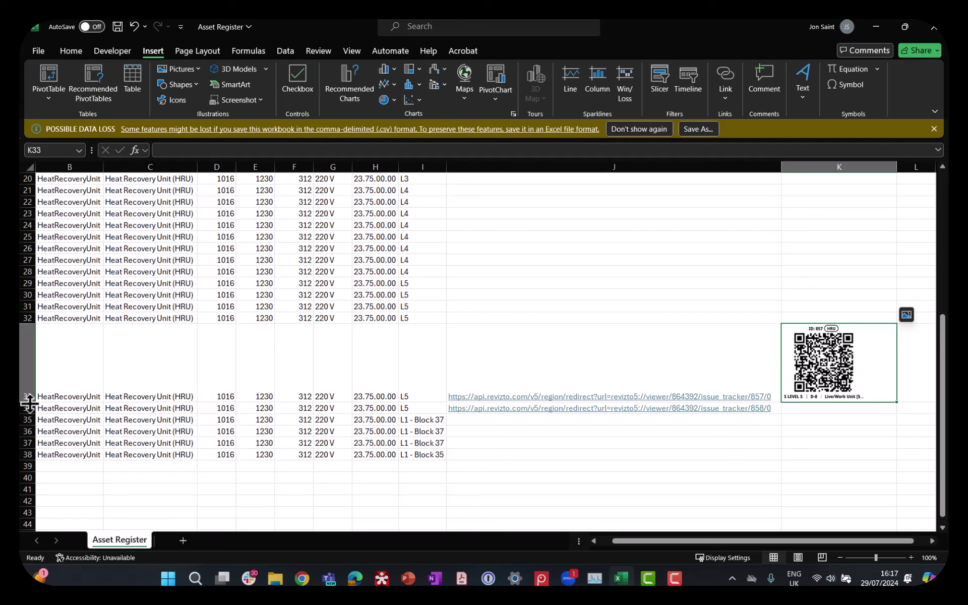
left_click_drag(25, 401, 37, 442)
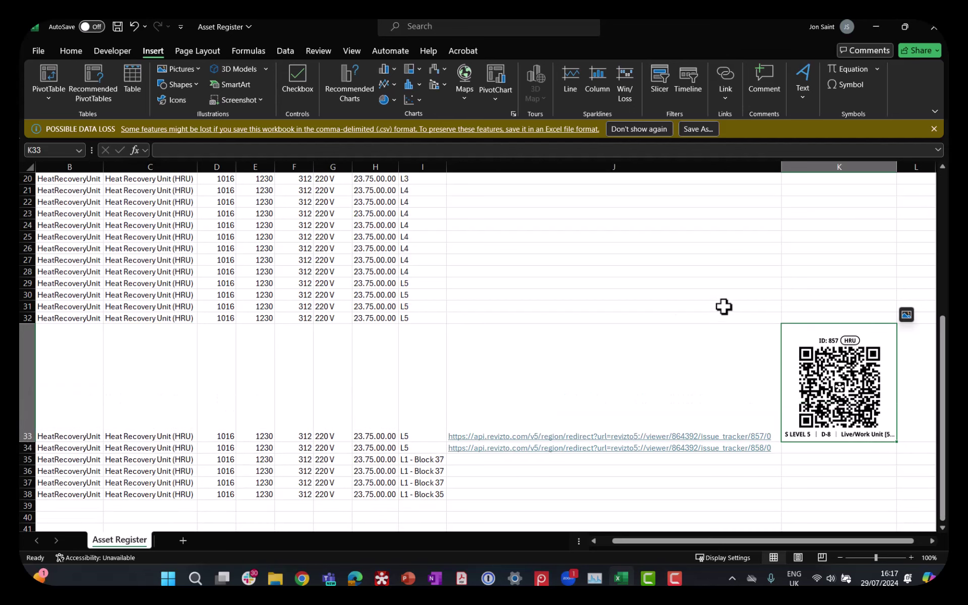
Vertically centre the contents of cells B33 to J33 with Middle Align.
left_click_drag(725, 327, 44, 377)
left_click(71, 51)
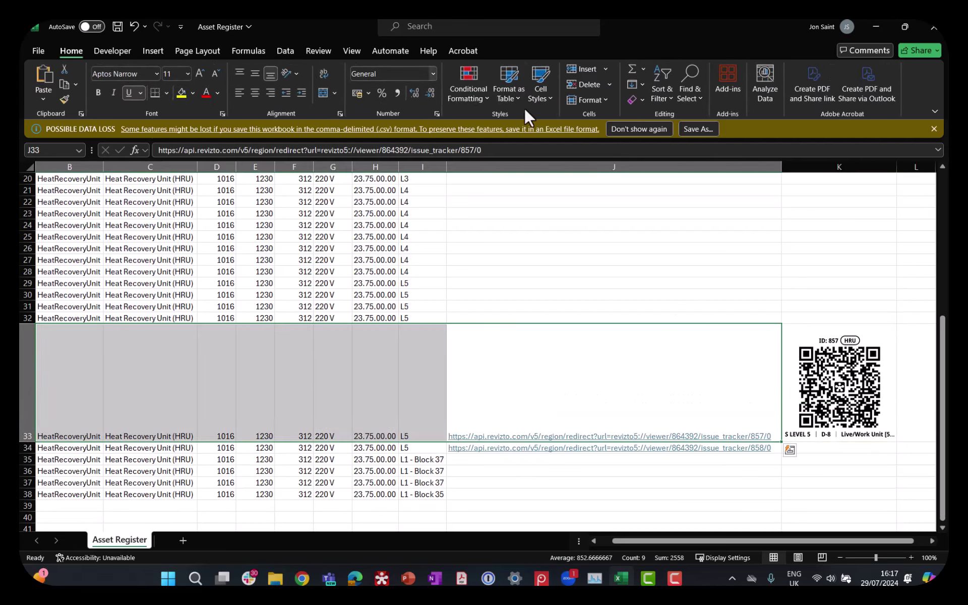
left_click(256, 74)
left_click(465, 268)
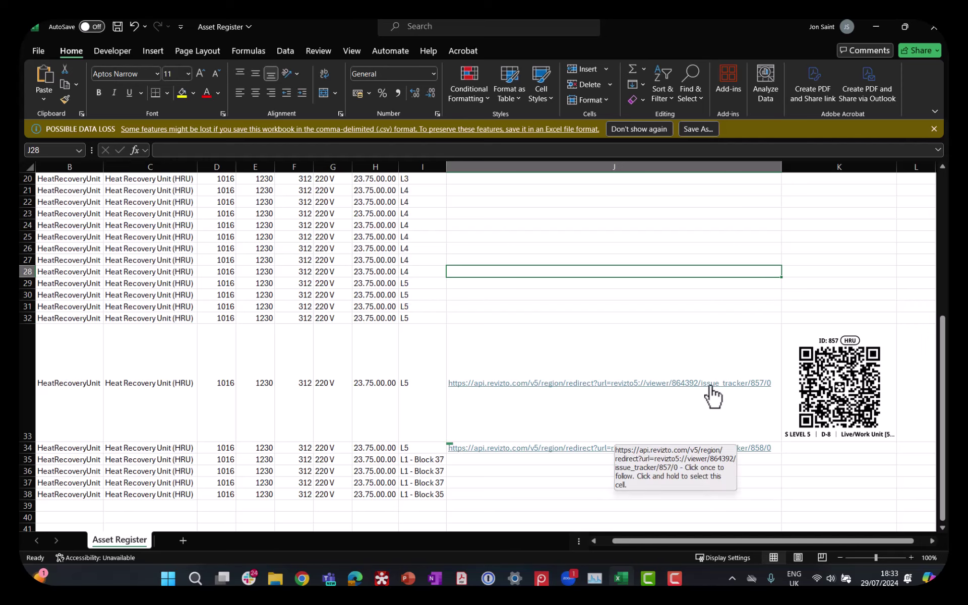
Test the hyperlinks in J33 and J34 by opening issues 857 and 858 in Revizto and viewing their units.
left_click(712, 389)
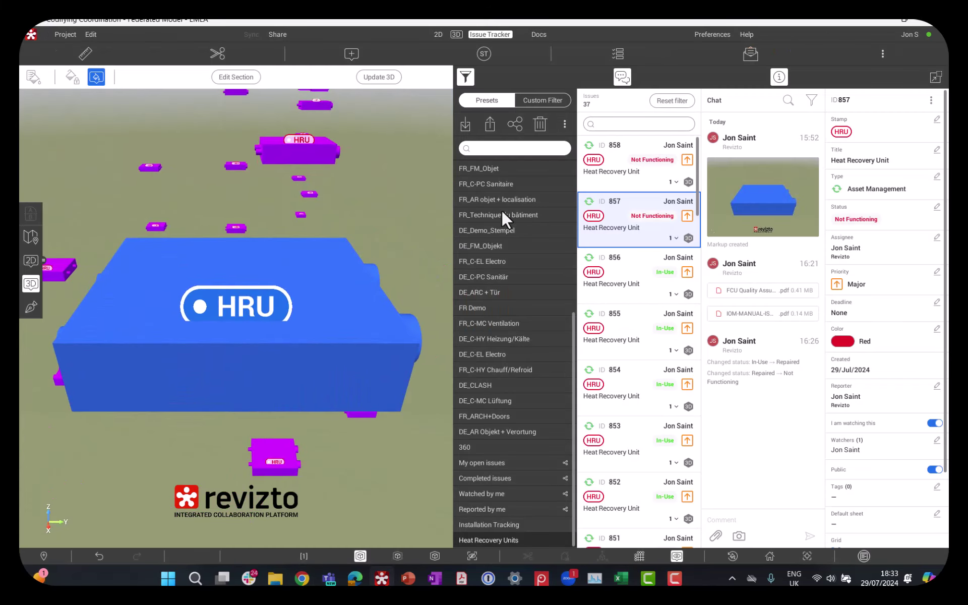
left_click_drag(278, 264, 344, 224)
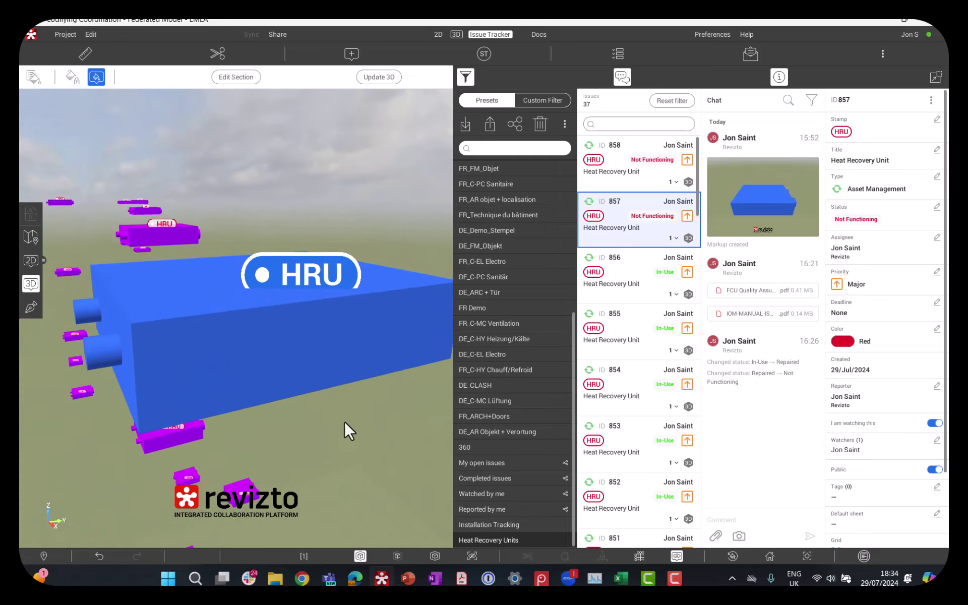
mouse_move(621, 579)
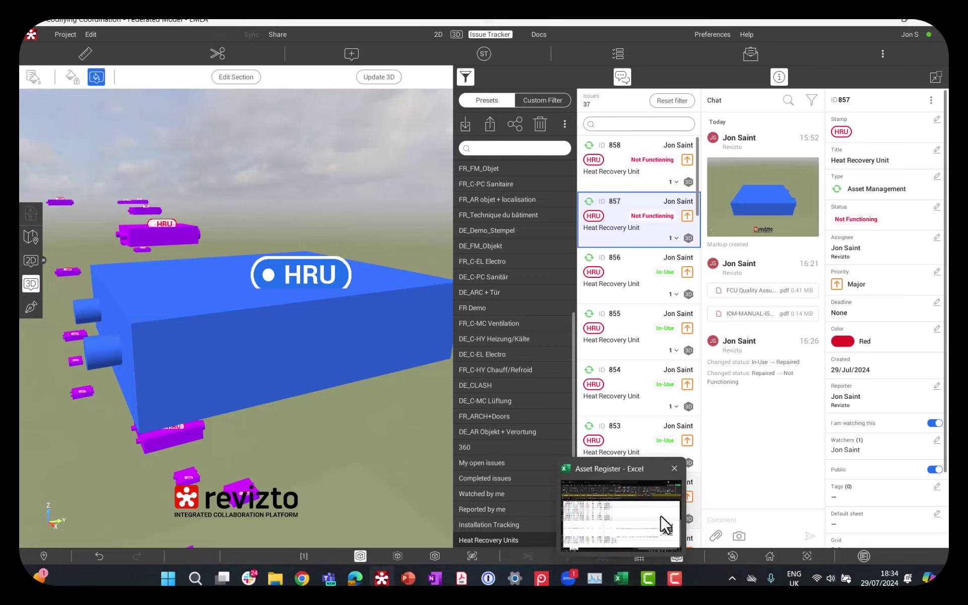
left_click(660, 519)
left_click(673, 451)
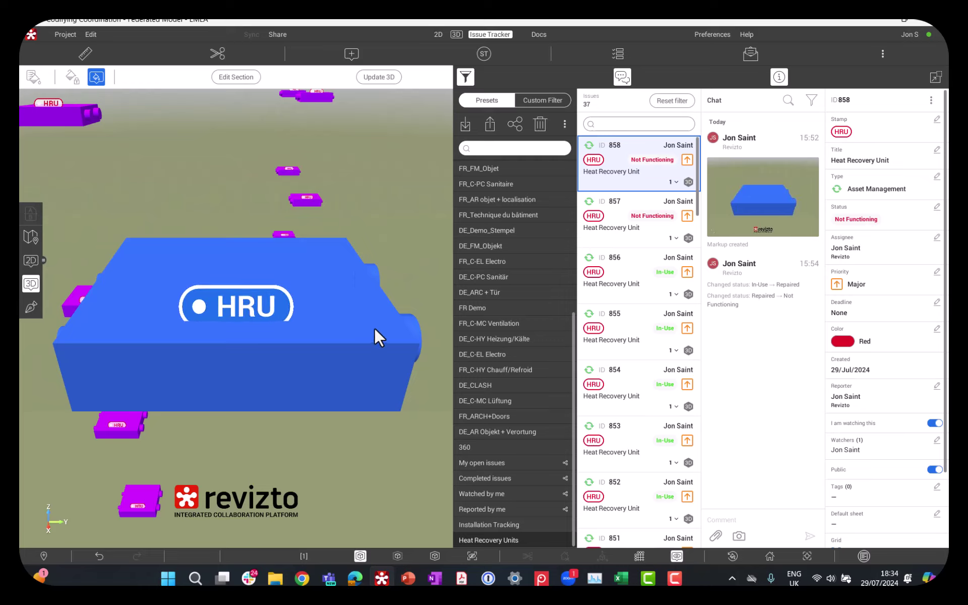
mouse_move(375, 327)
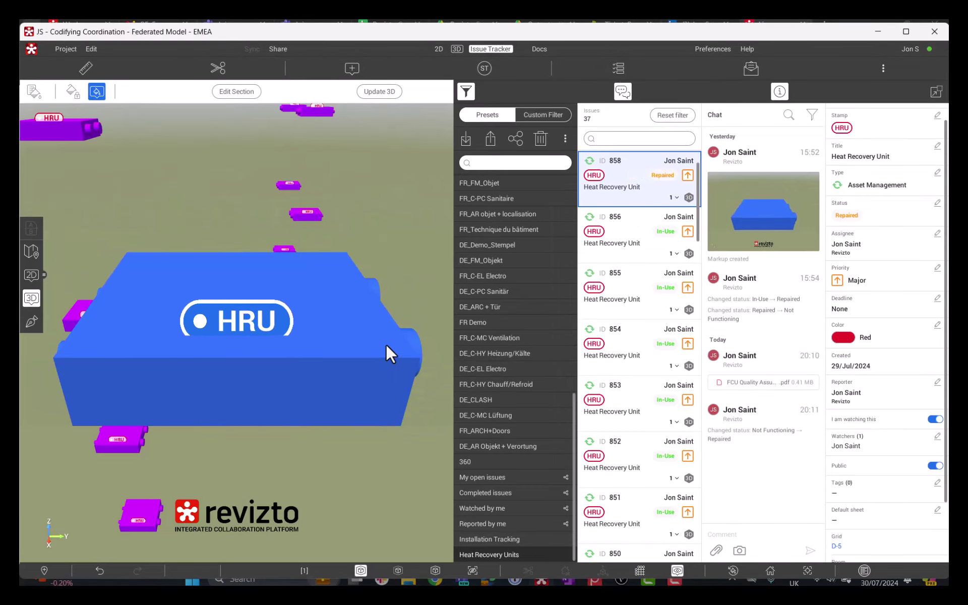
Select issue 856 and attach the FCU Quality Assurance Manual file to a new comment in its chat.
mouse_move(385, 343)
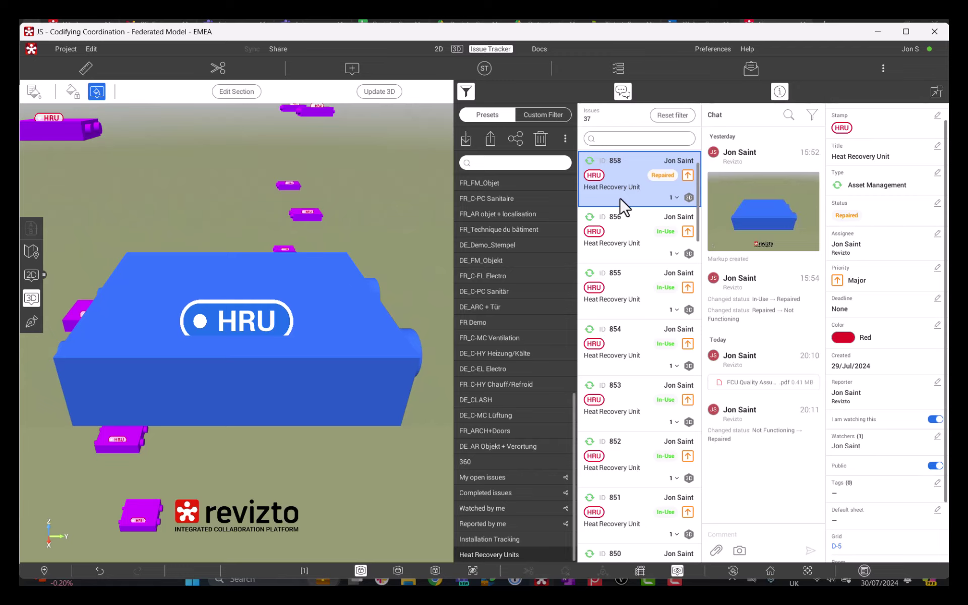
scroll(626, 207, "down", 2)
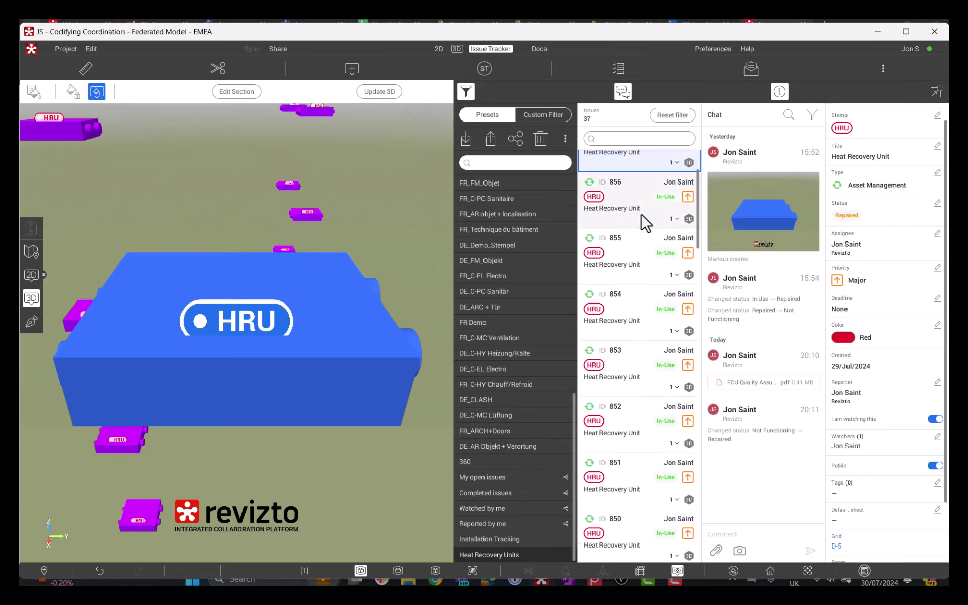
left_click(636, 216)
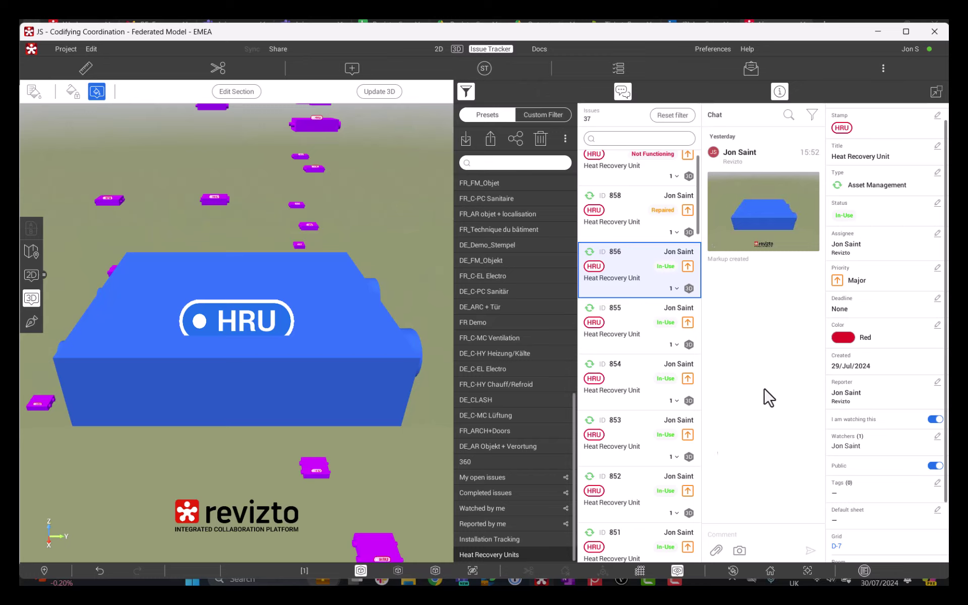
left_click(716, 550)
left_click(719, 549)
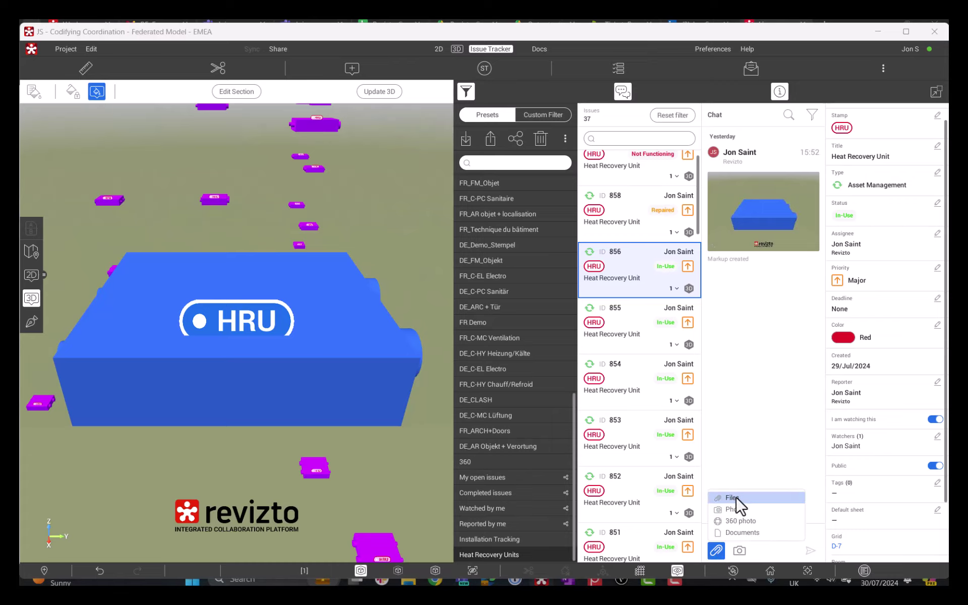
left_click(738, 506)
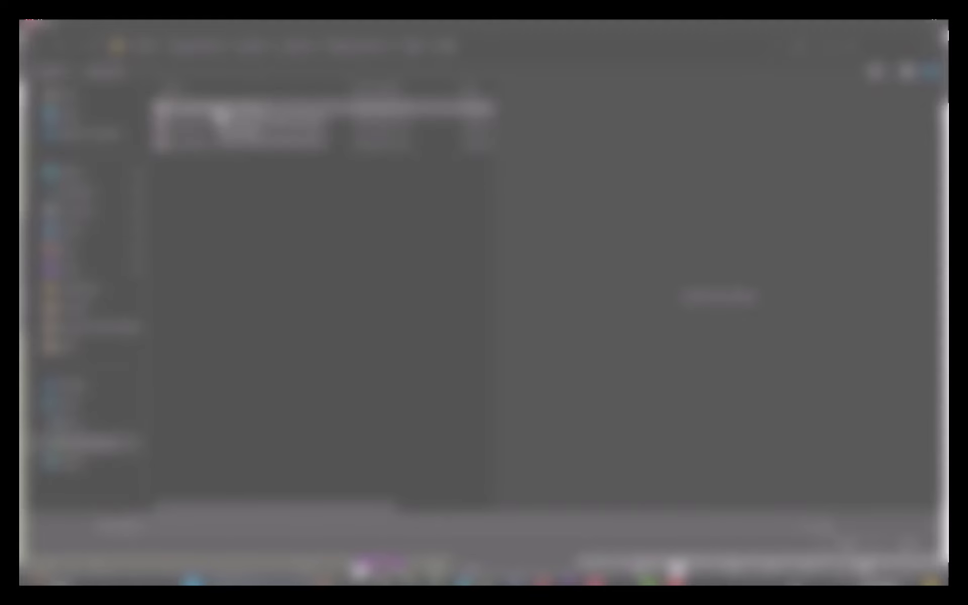
double_click(216, 109)
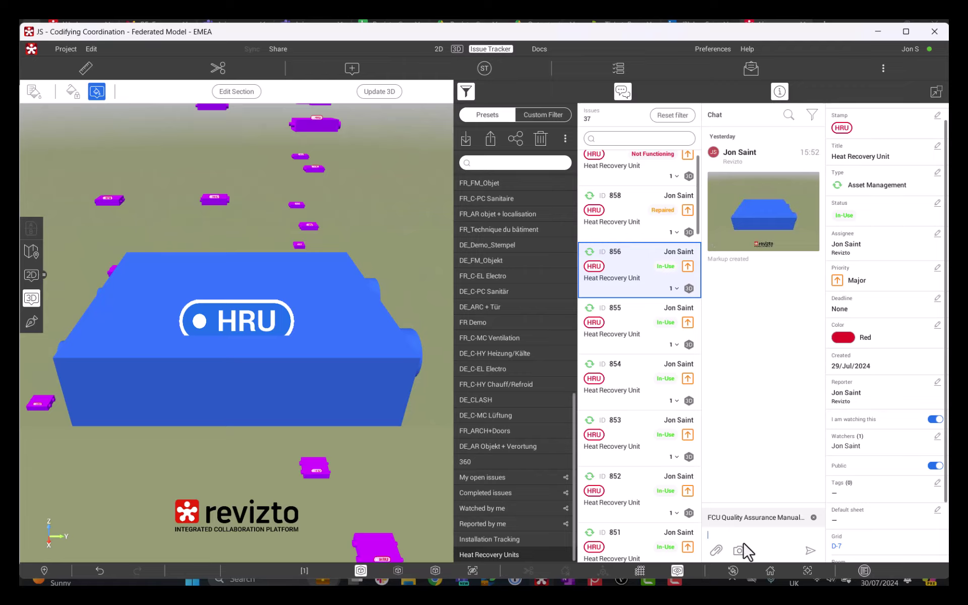
Add the IN_katalog_FCU_A4_022020 catalogue as a second file attachment to the issue 856 comment.
left_click(716, 550)
left_click(734, 498)
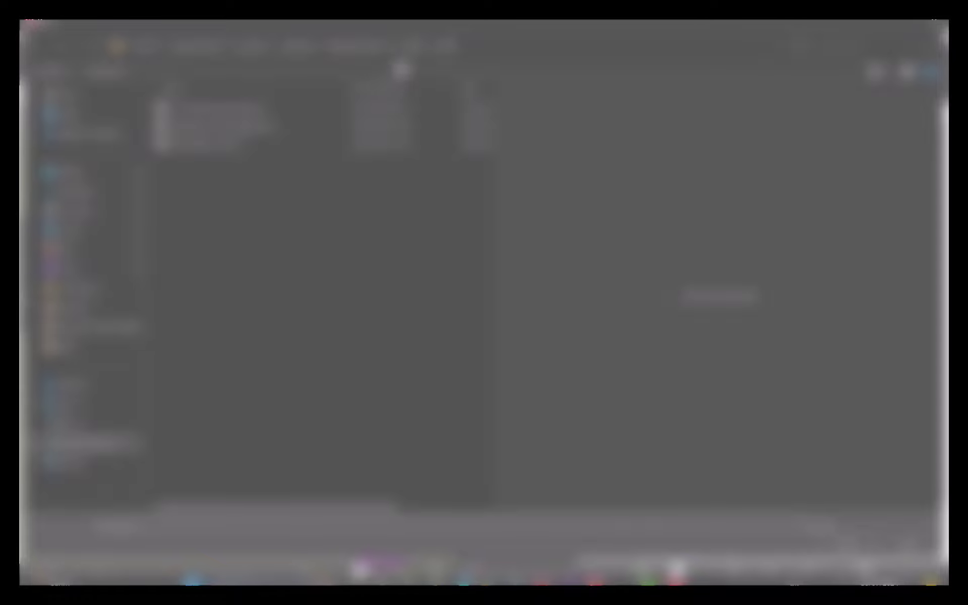
left_click(409, 48)
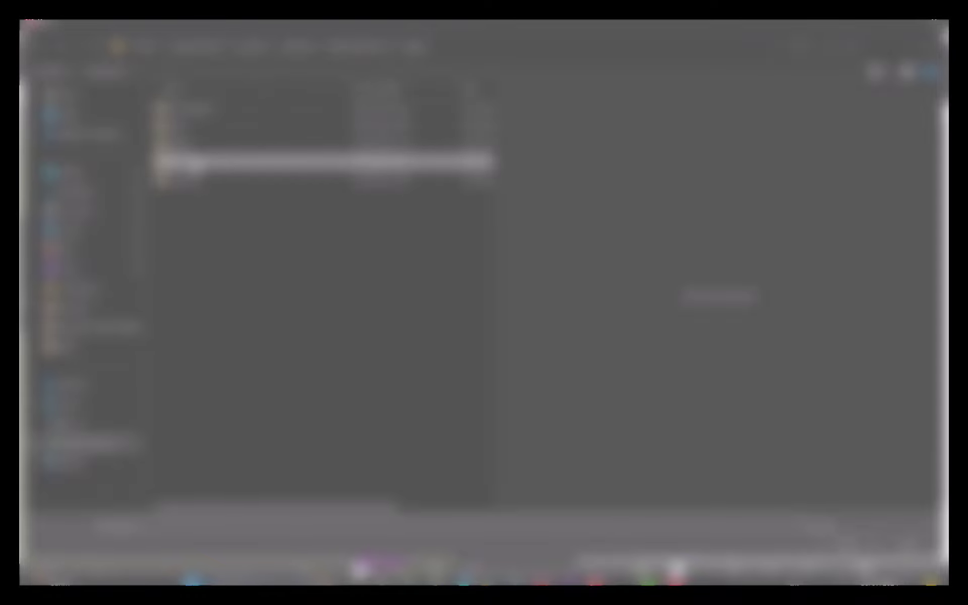
double_click(195, 160)
double_click(220, 145)
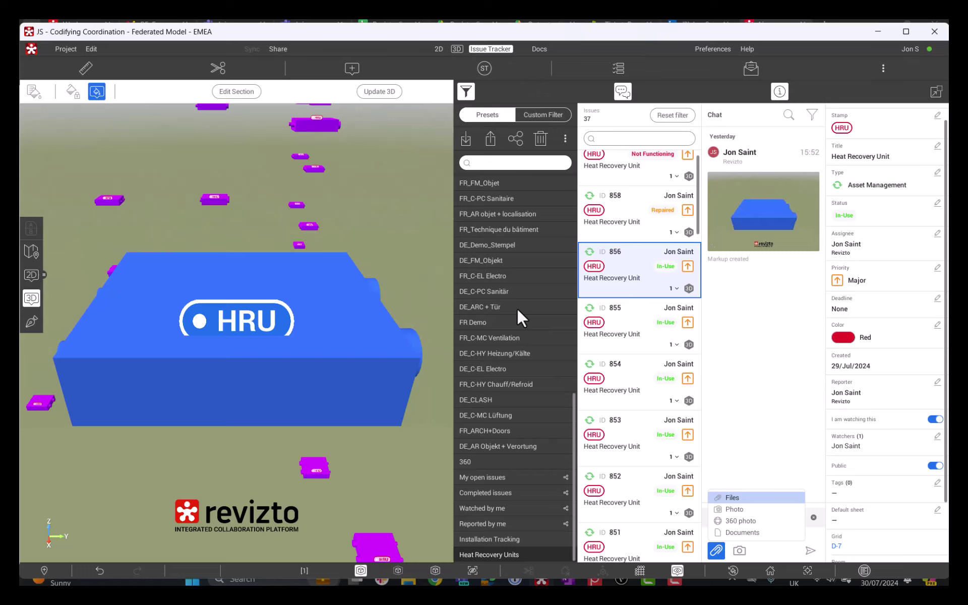
Add the comment text "Files" and post it with both attachments to the chat of issue 856.
left_click(781, 467)
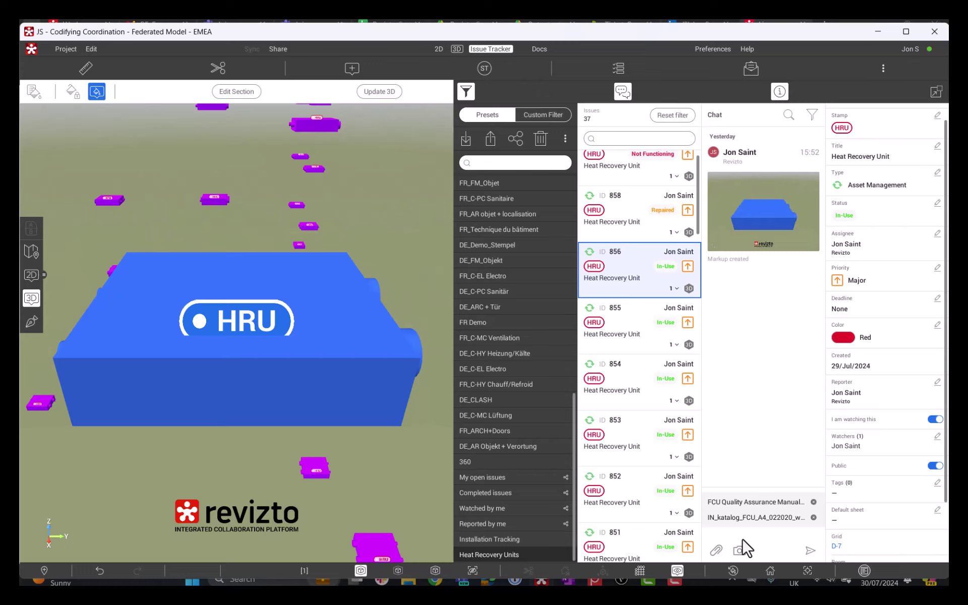
type("Files")
key("Return")
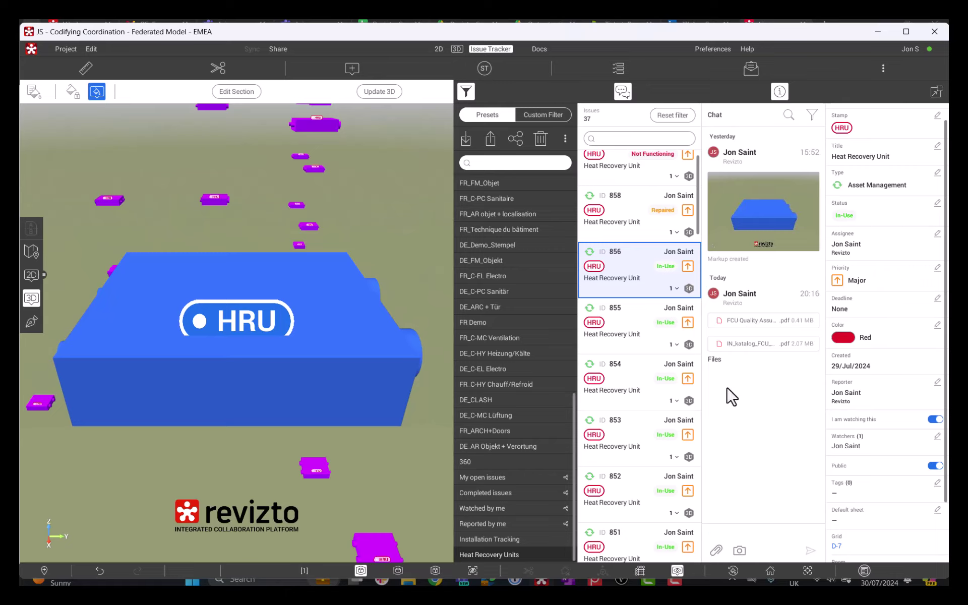
Open the FCU Quality Assurance Manual PDF attached in issue 856's chat, browse its opening pages and close it.
left_click(756, 323)
scroll(569, 281, "down", 20)
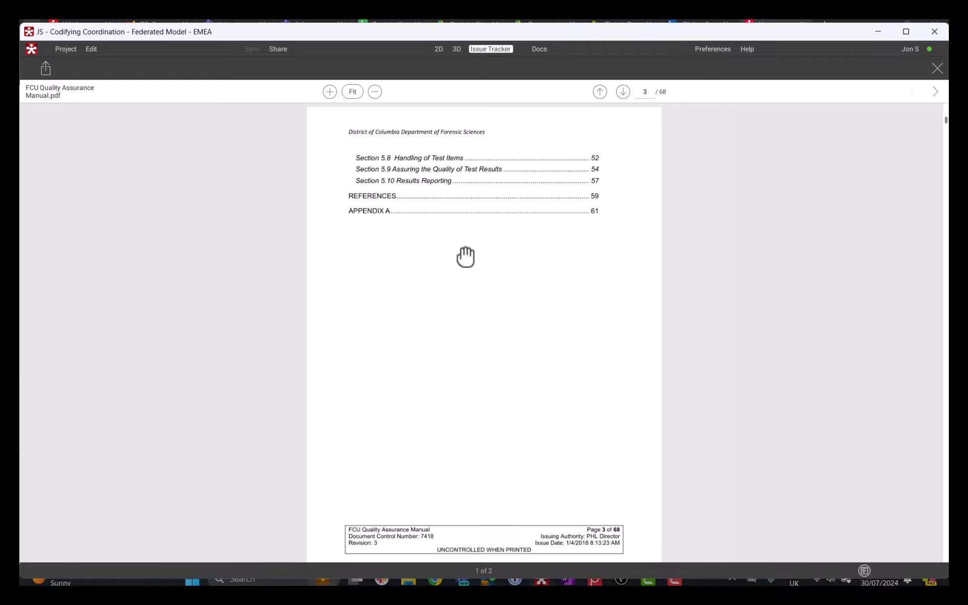
left_click(937, 67)
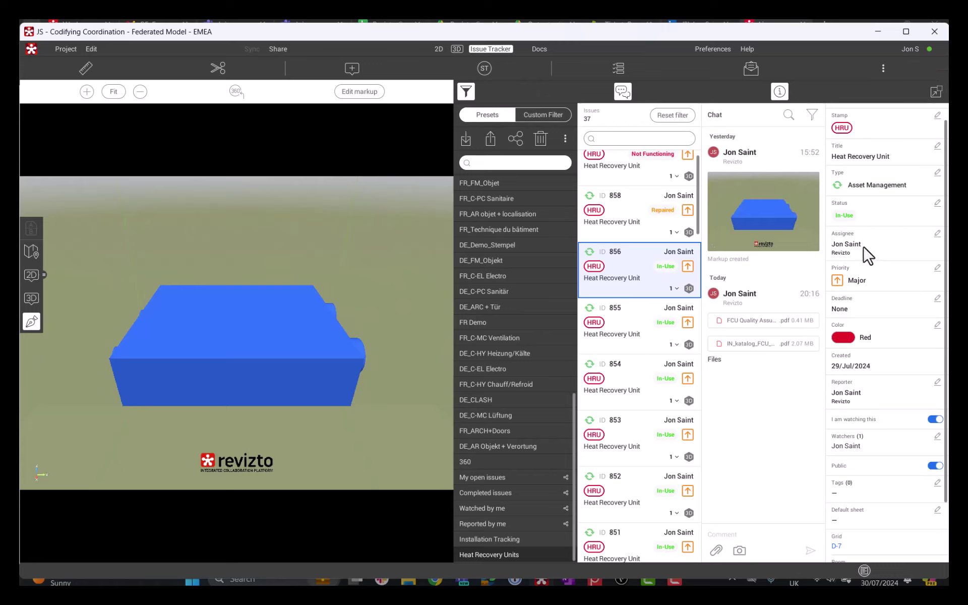
Change the status of issue 856 to Repaired and then to Not Functioning.
left_click(937, 202)
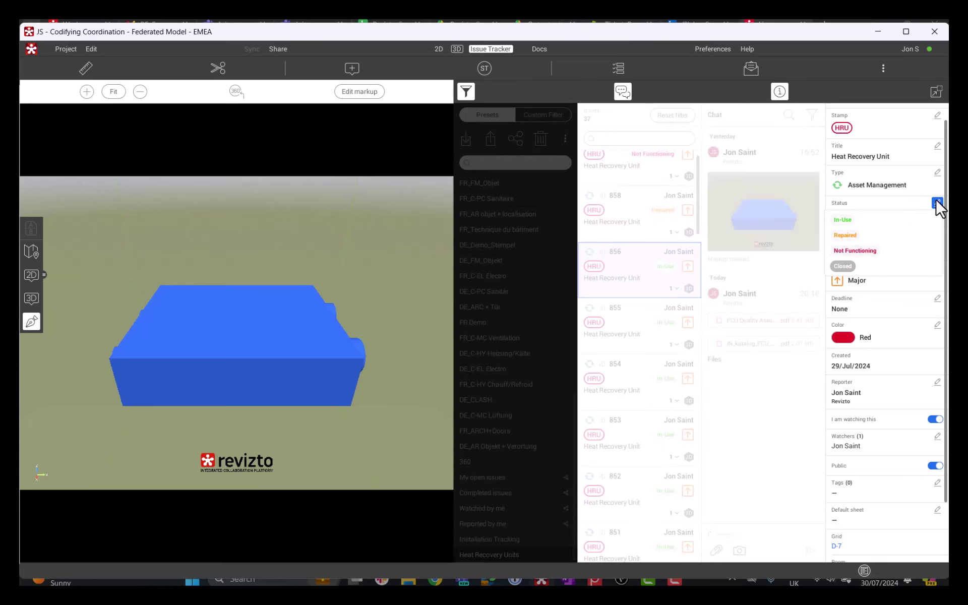
left_click(861, 237)
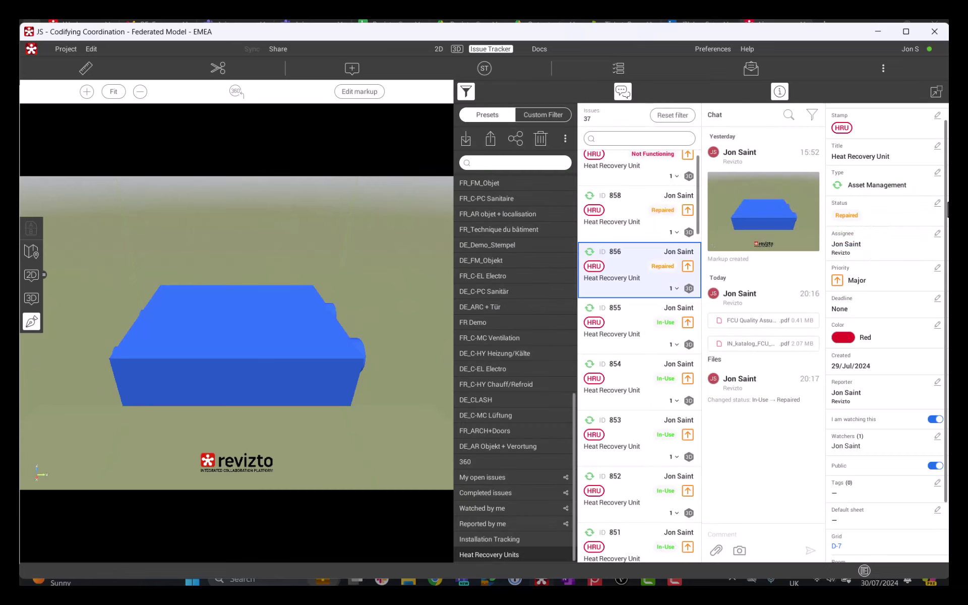
left_click(937, 202)
left_click(862, 251)
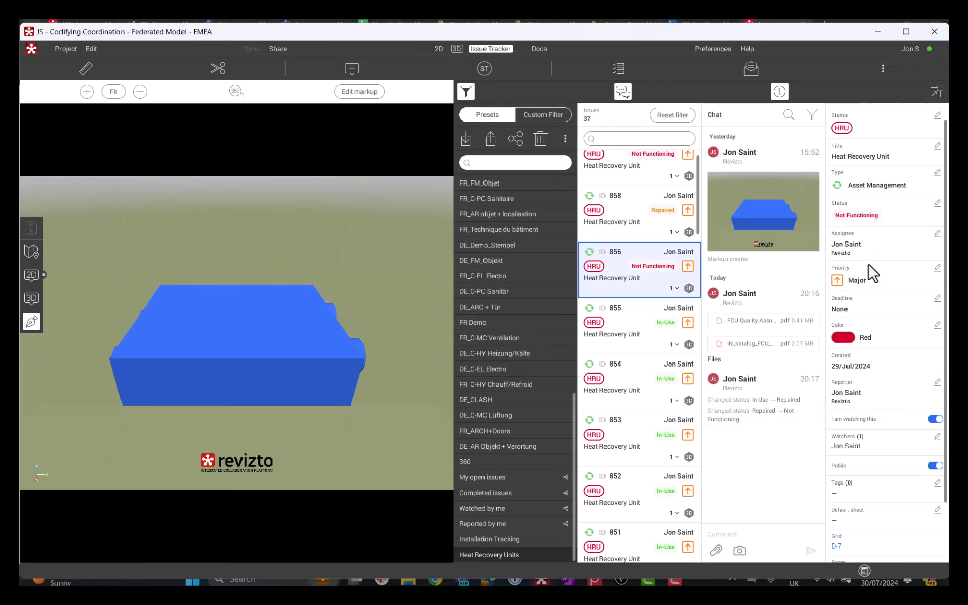
Review the available status options and the assignee choices for issue 856.
left_click(937, 204)
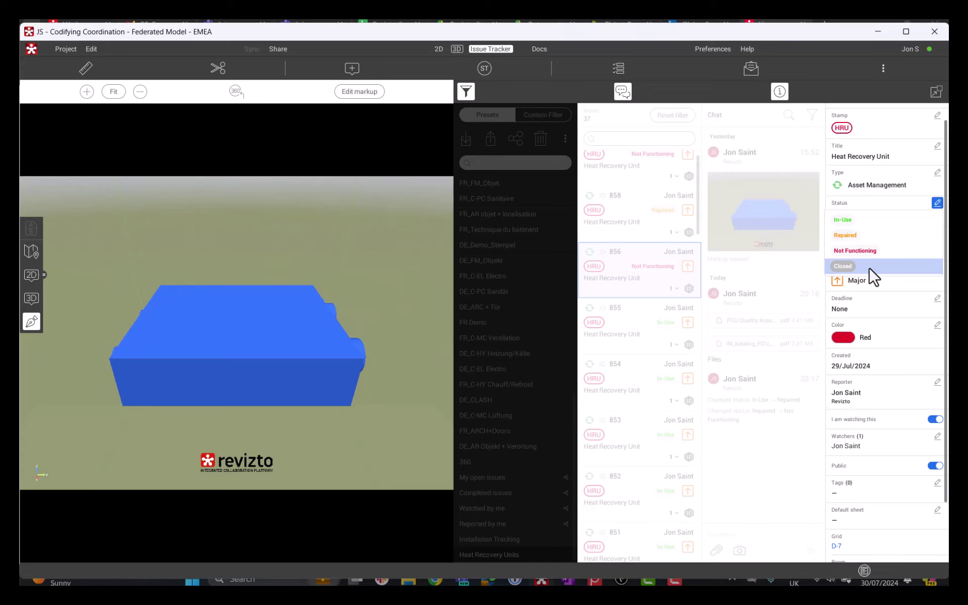
left_click(893, 211)
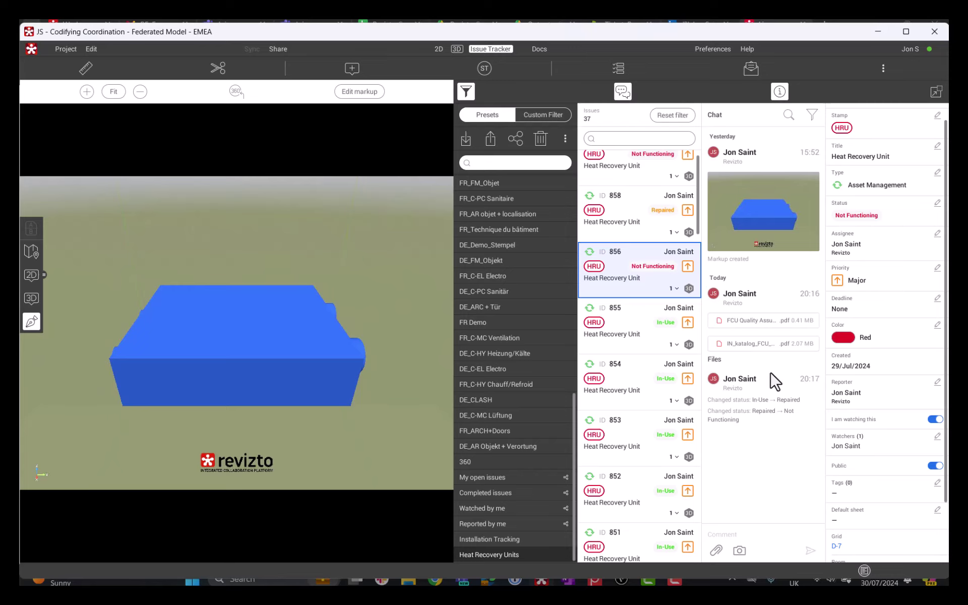
left_click(936, 203)
left_click(918, 209)
scroll(919, 216, "down", 1)
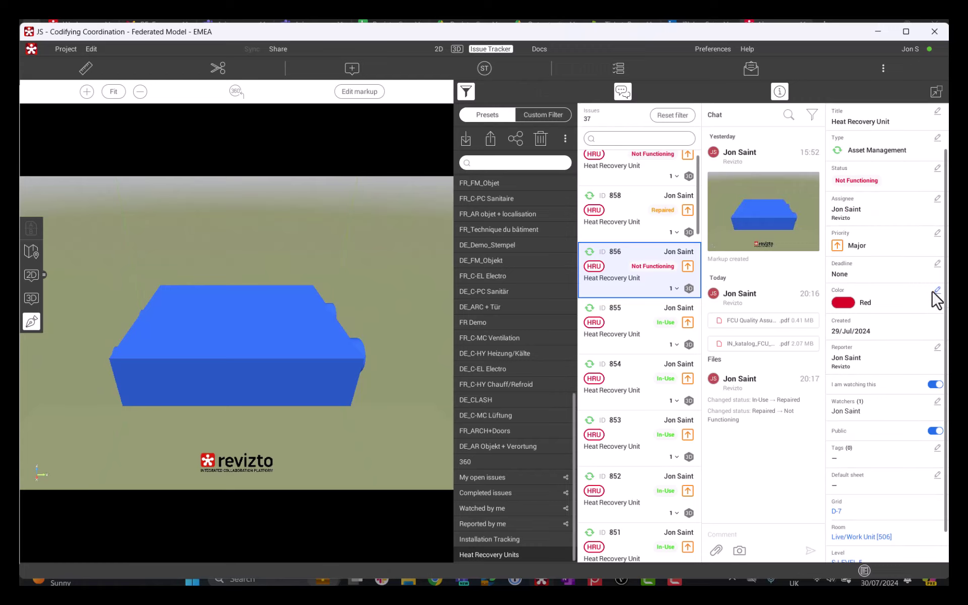
left_click(937, 199)
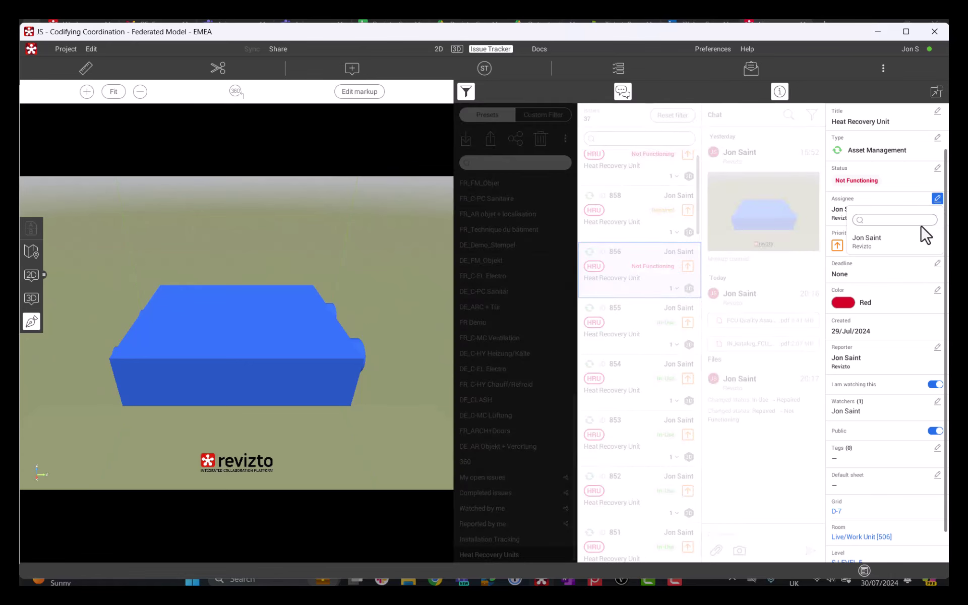
left_click(898, 199)
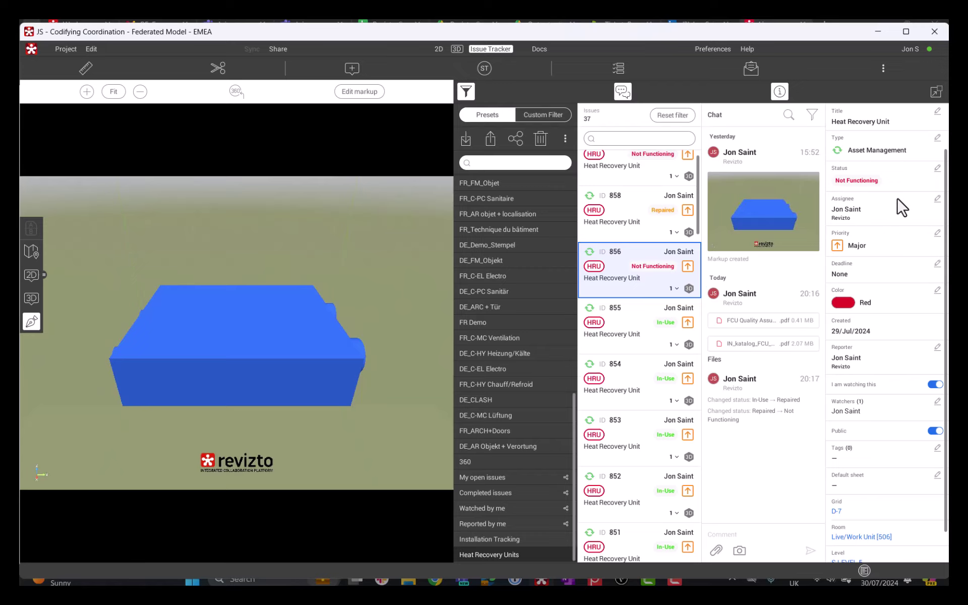